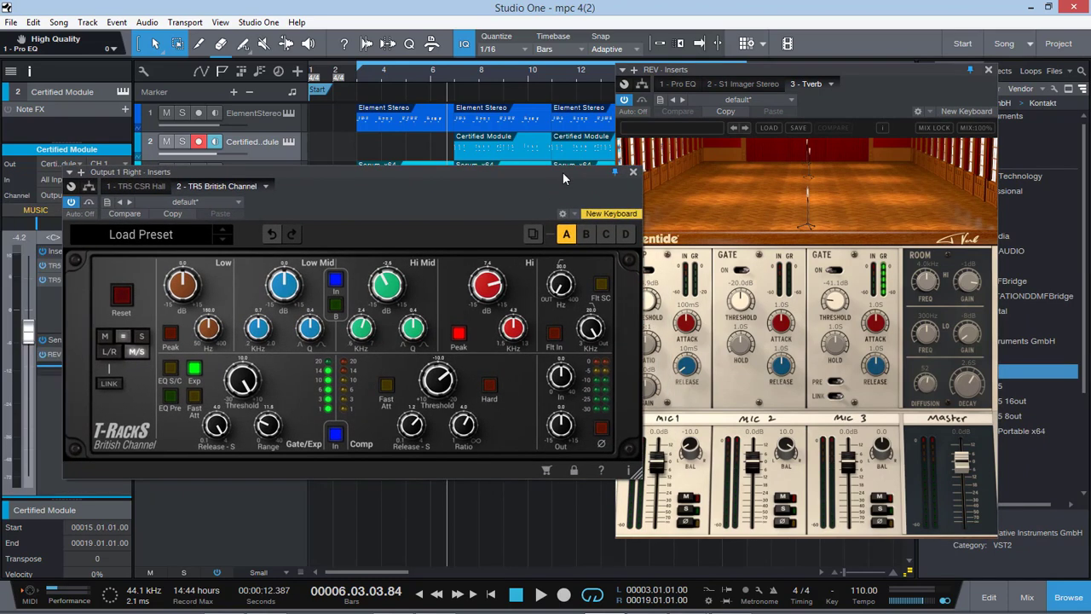
- Close the Output 1 Right and REV insert windows and take a brief look at the ElementStereo track's instrument
click(633, 171)
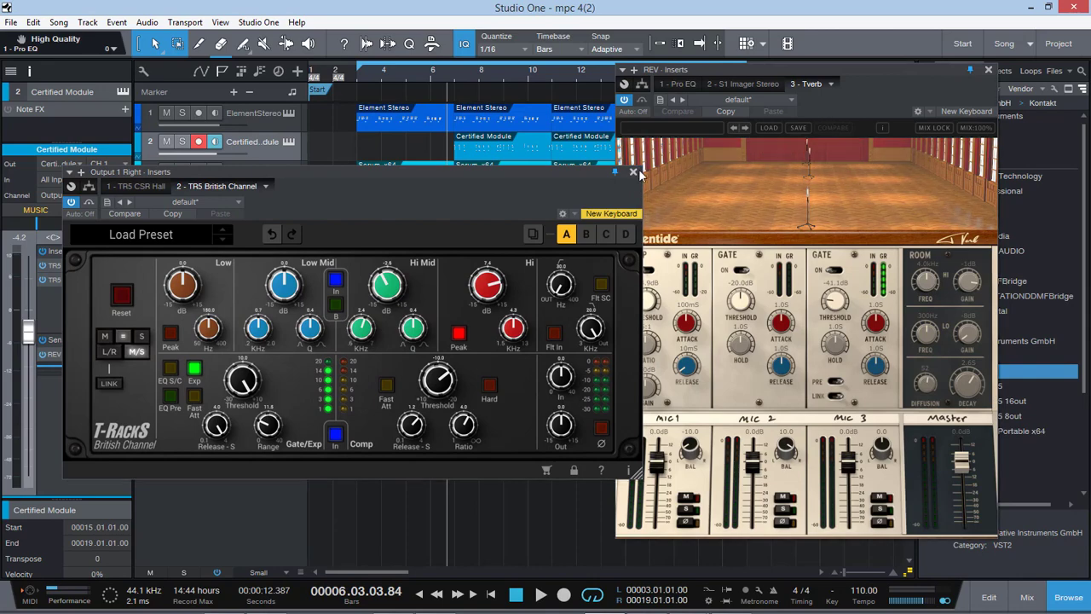
click(989, 70)
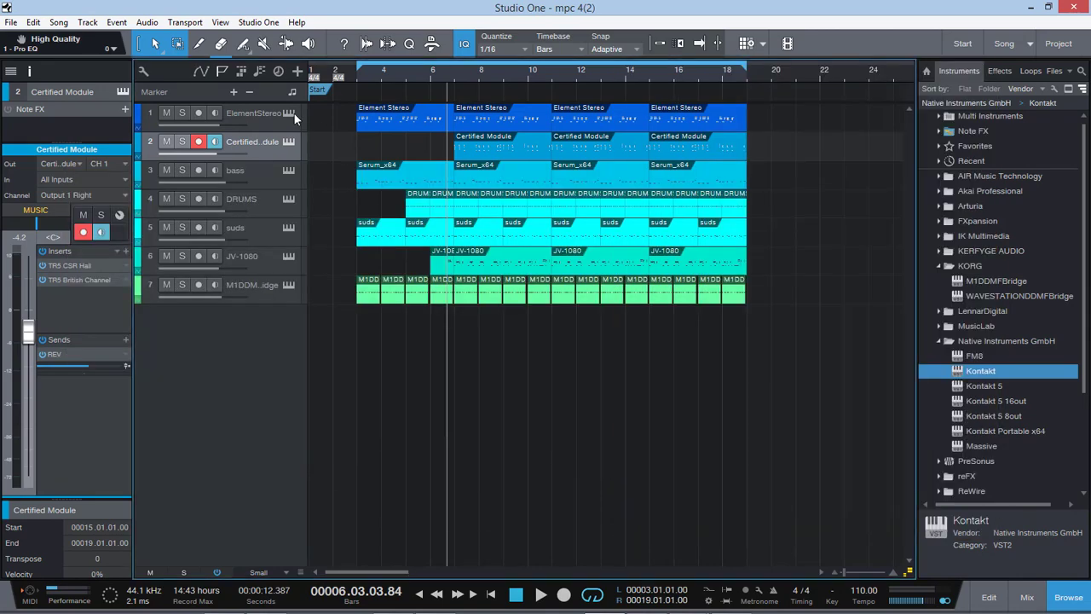
click(290, 113)
click(734, 20)
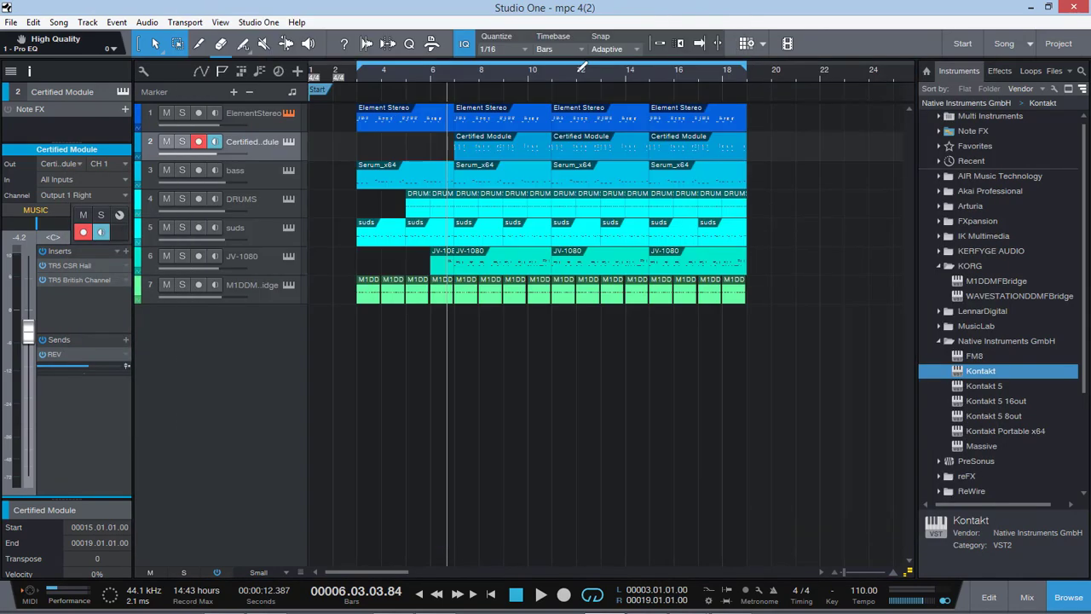
- Play the song from bar 3 and check the channel levels in RME TotalMix FX
click(356, 72)
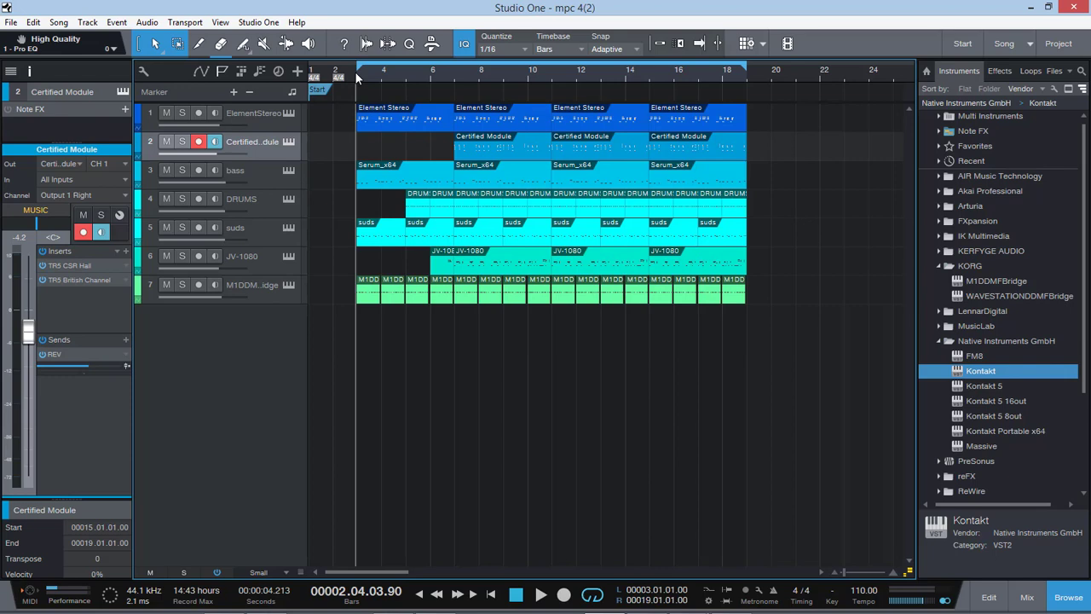
key(space)
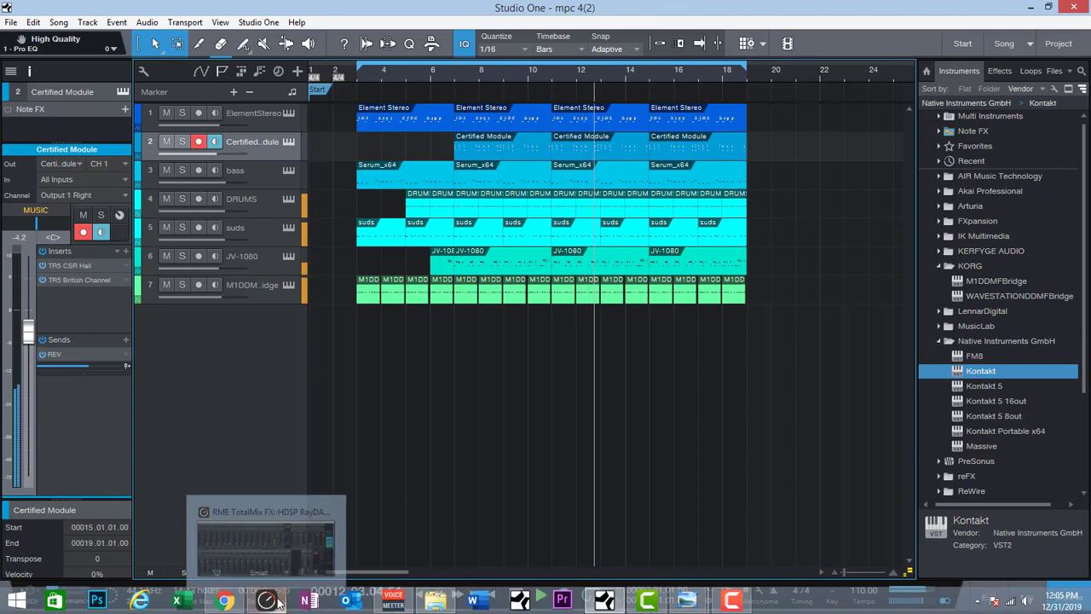
click(277, 601)
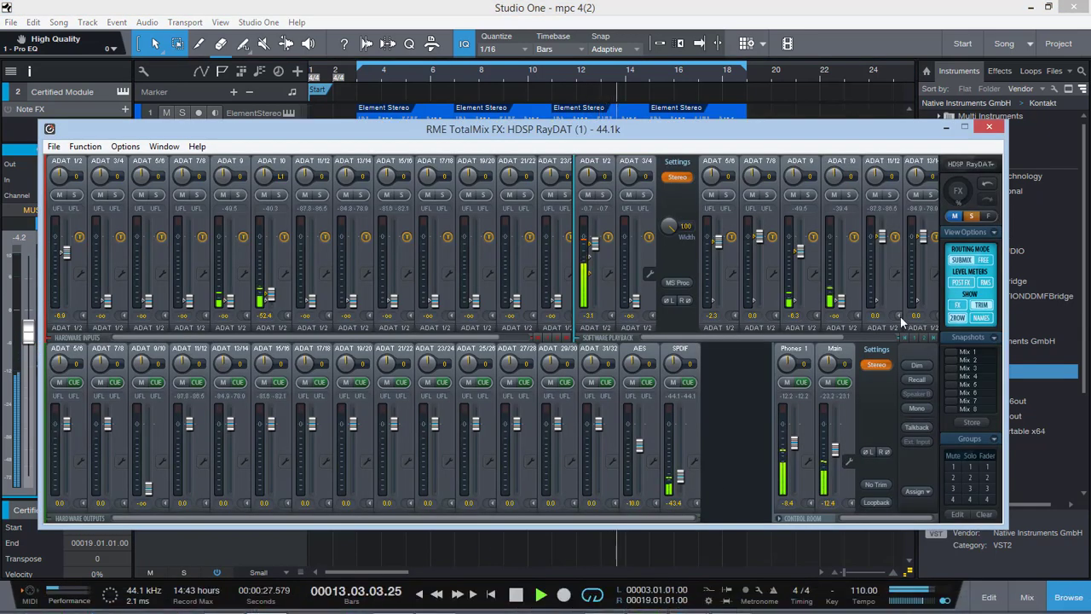
click(945, 127)
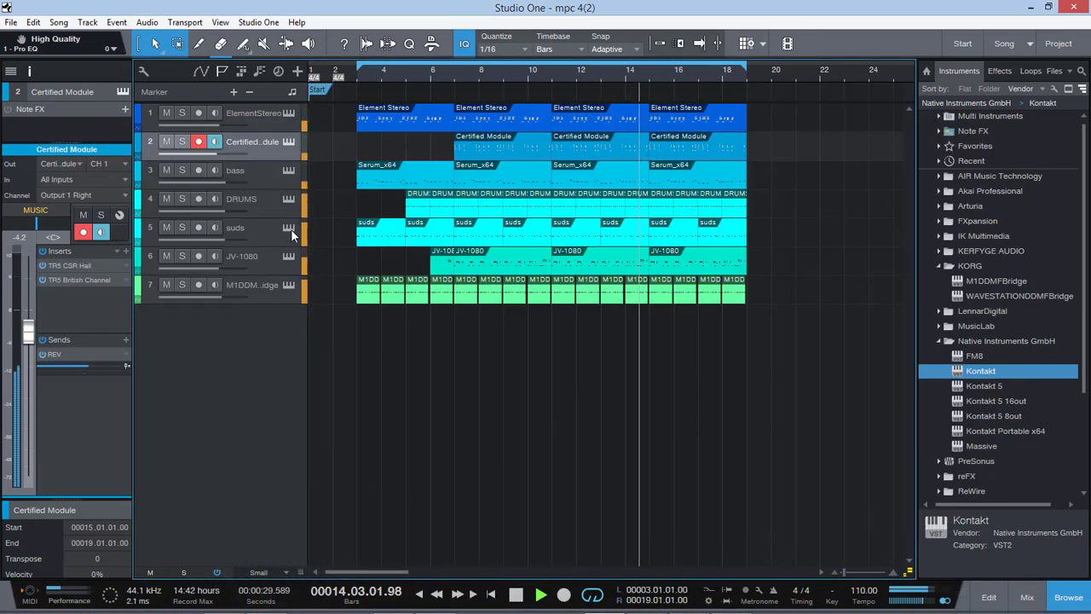
- Mute the M1DDMFBridge track and inspect its Korg M1 instrument before stopping playback
click(168, 284)
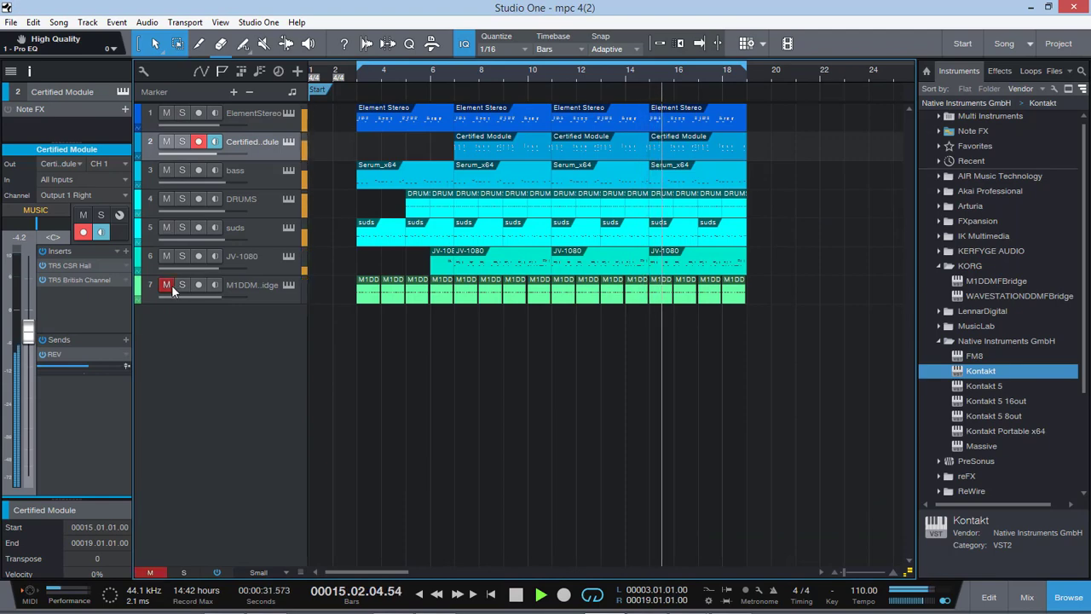
click(289, 284)
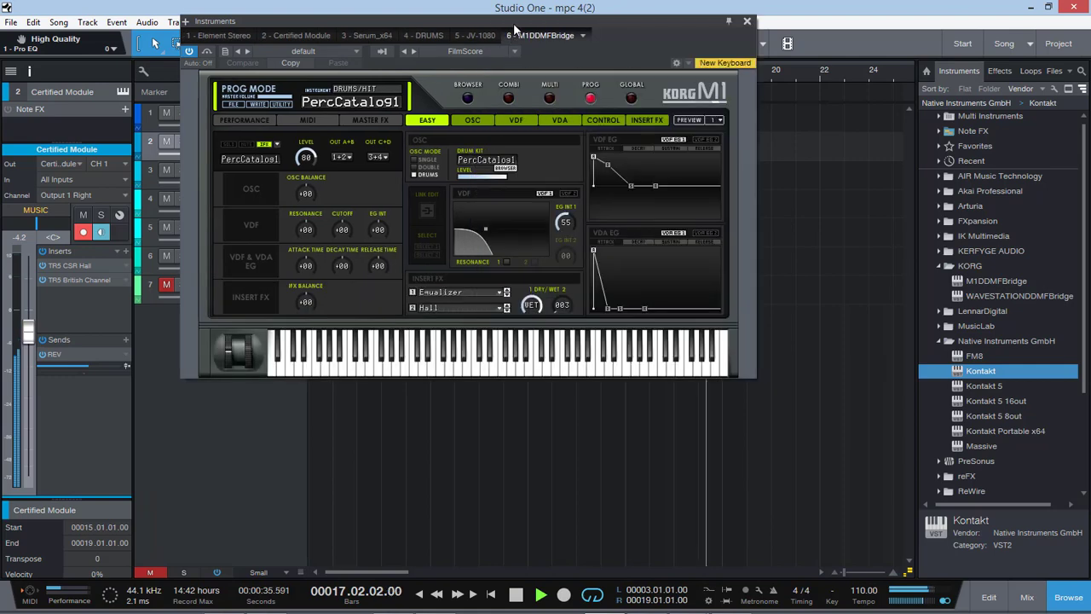
click(746, 20)
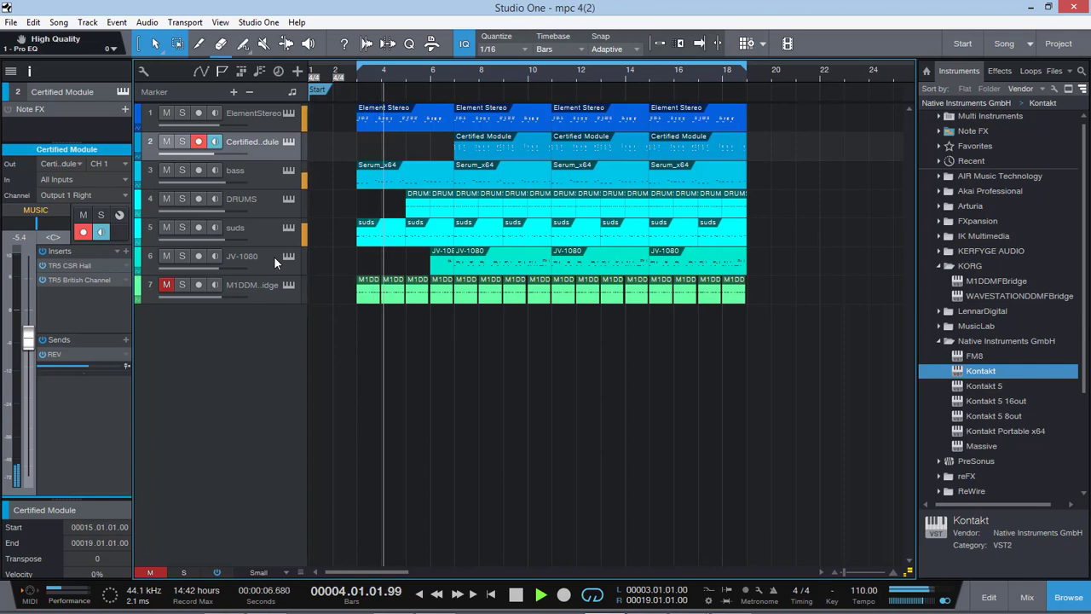
key(space)
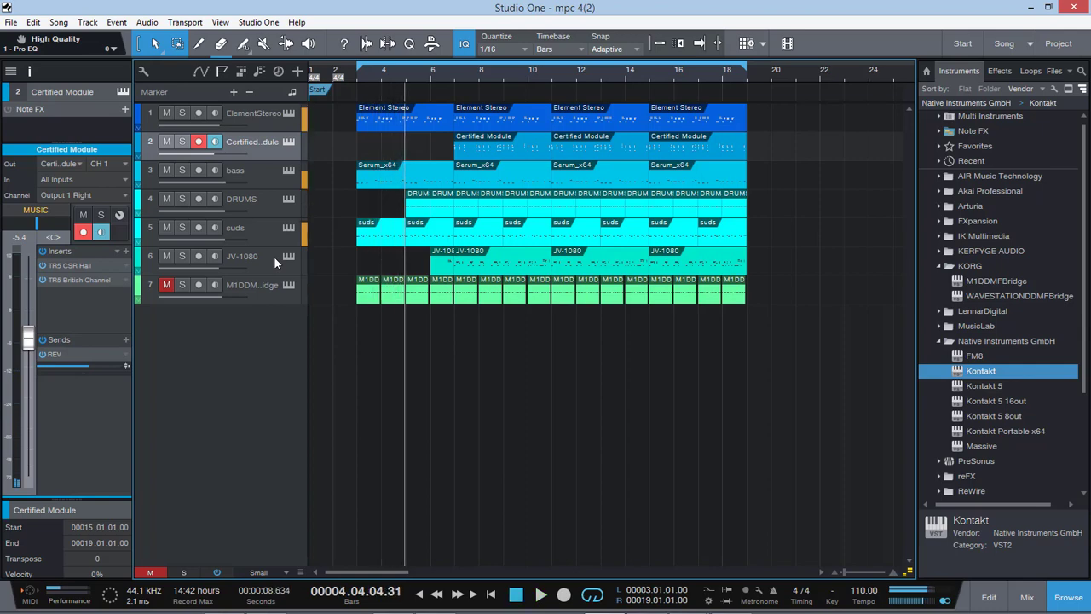
- Compare the channel settings of the first two tracks and inspect the Certified Module instrument
click(253, 115)
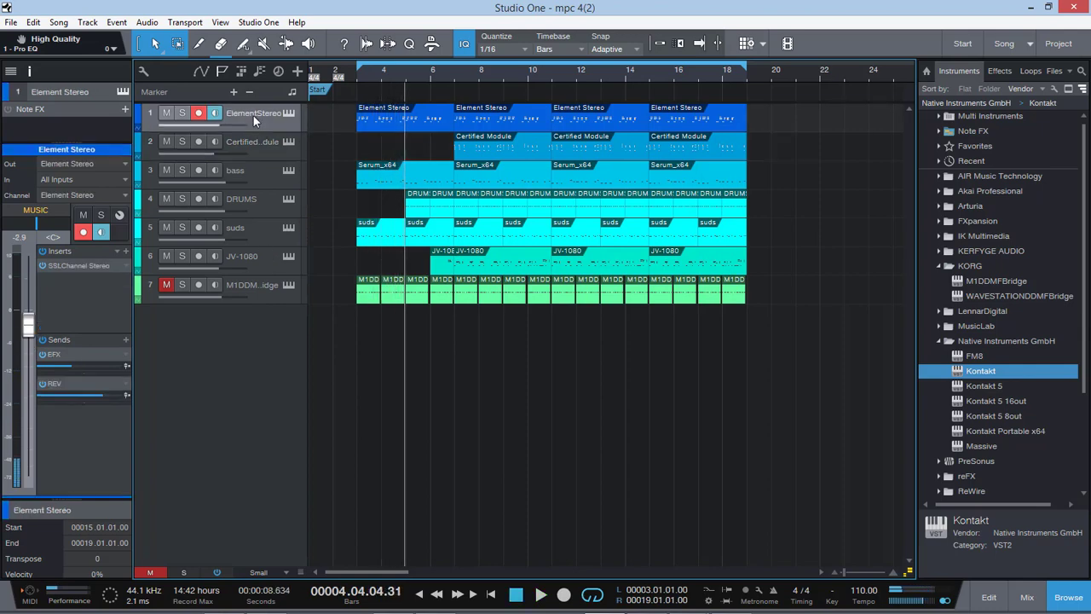
click(265, 149)
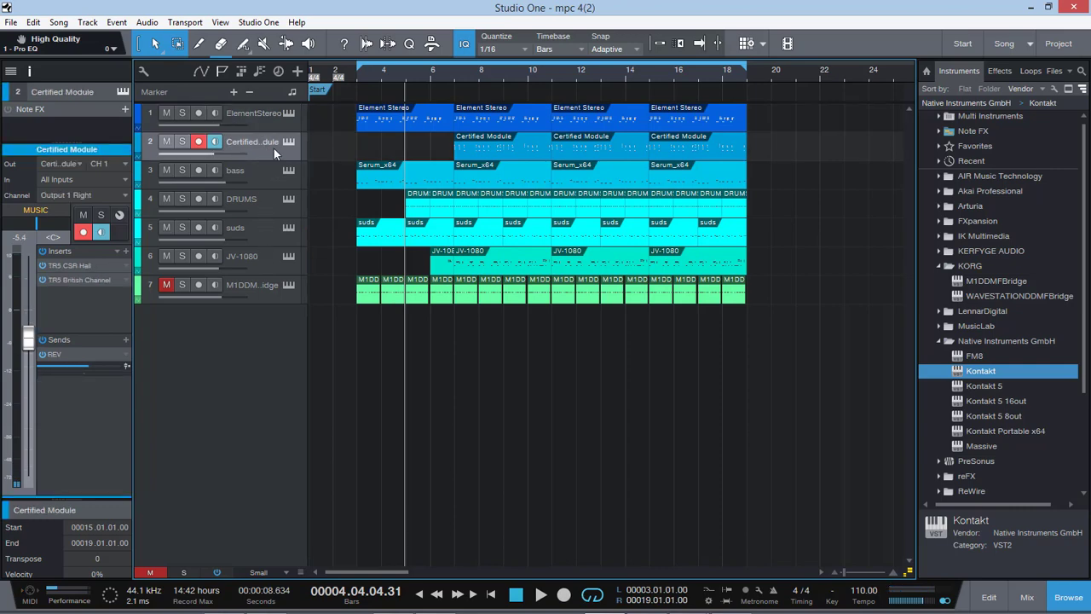
click(266, 115)
click(262, 148)
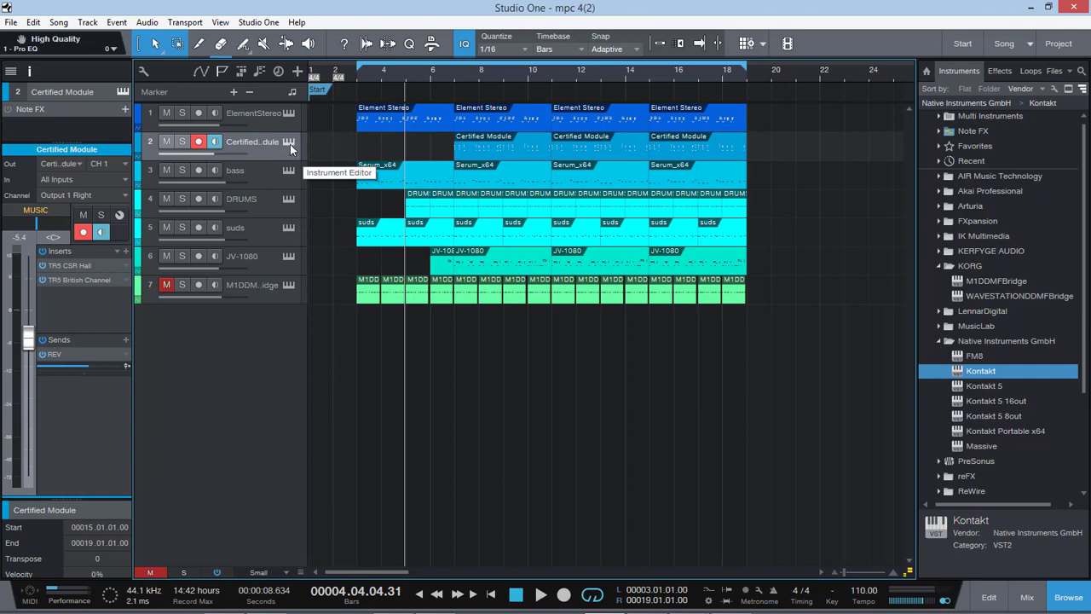
click(290, 145)
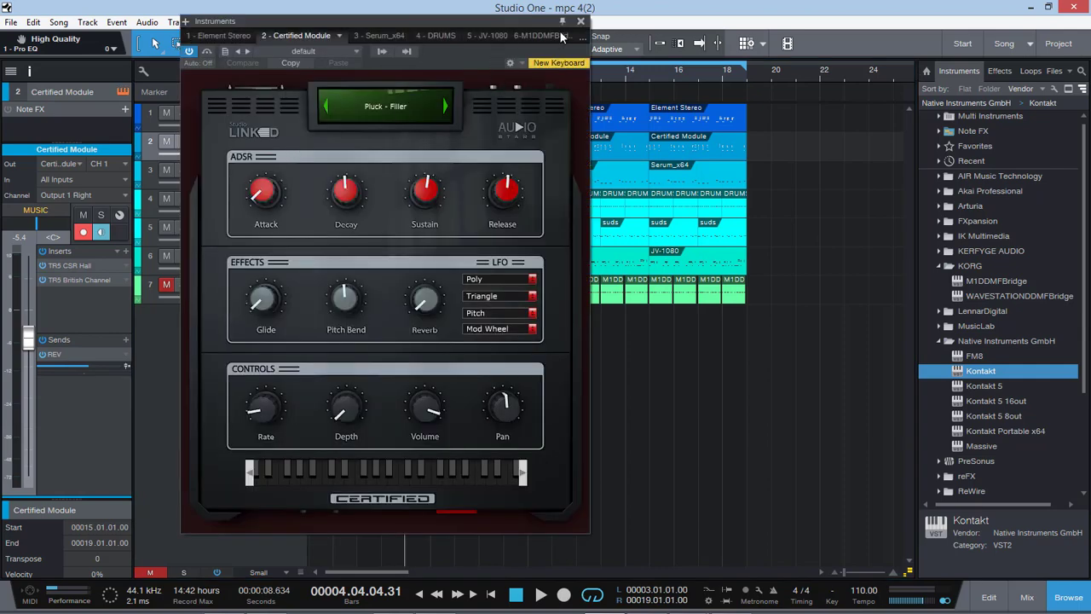
click(581, 22)
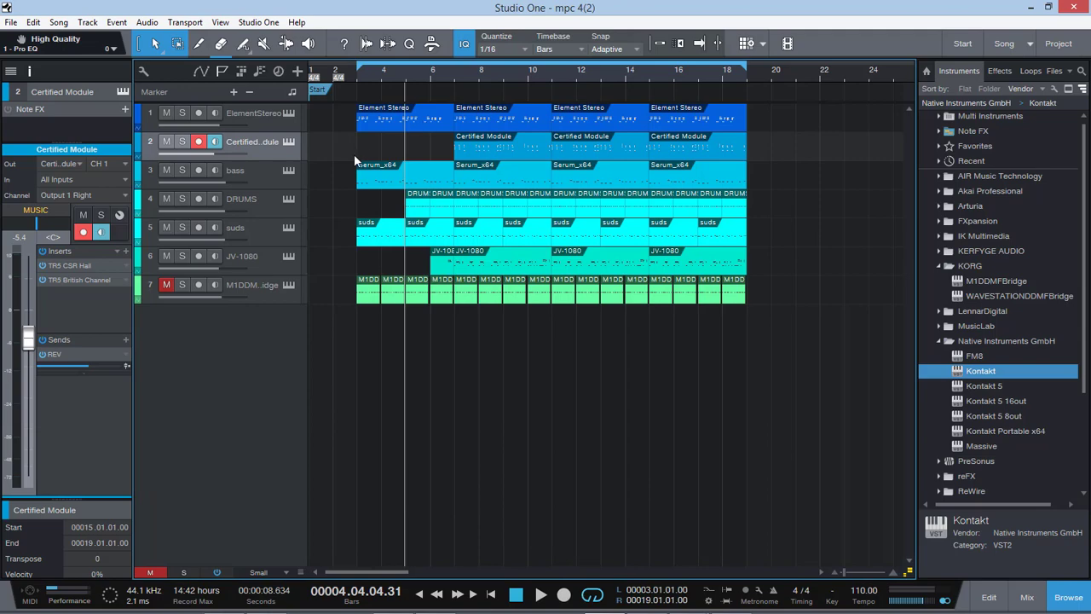
- Inspect the Serum synth used on the bass track
click(259, 171)
click(289, 171)
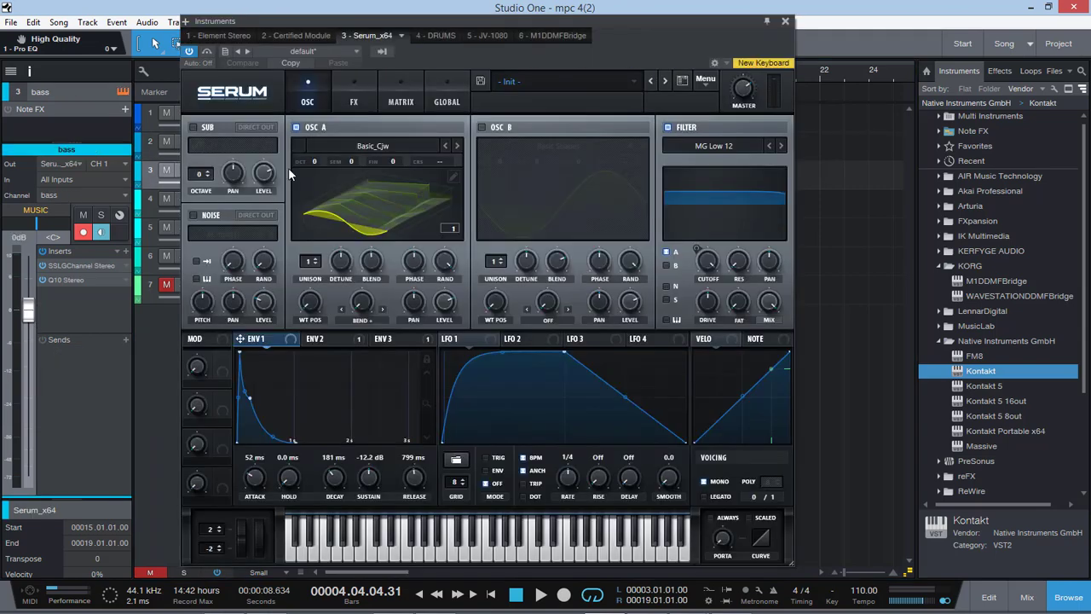
click(785, 21)
- Inspect the Roland JV-1080 instrument and the patch loaded on its track
click(260, 289)
click(277, 258)
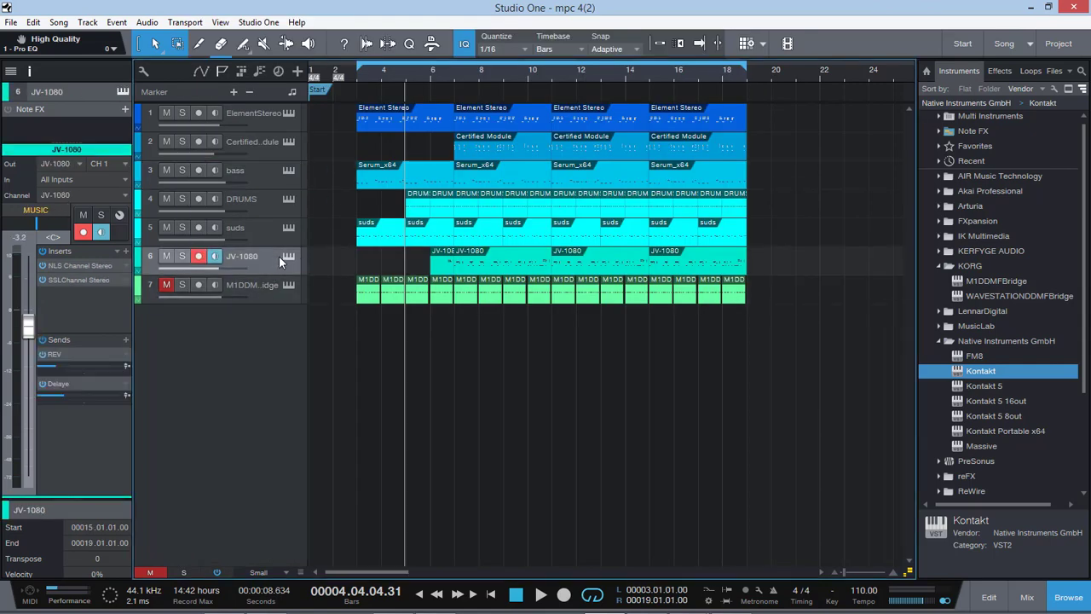
click(290, 256)
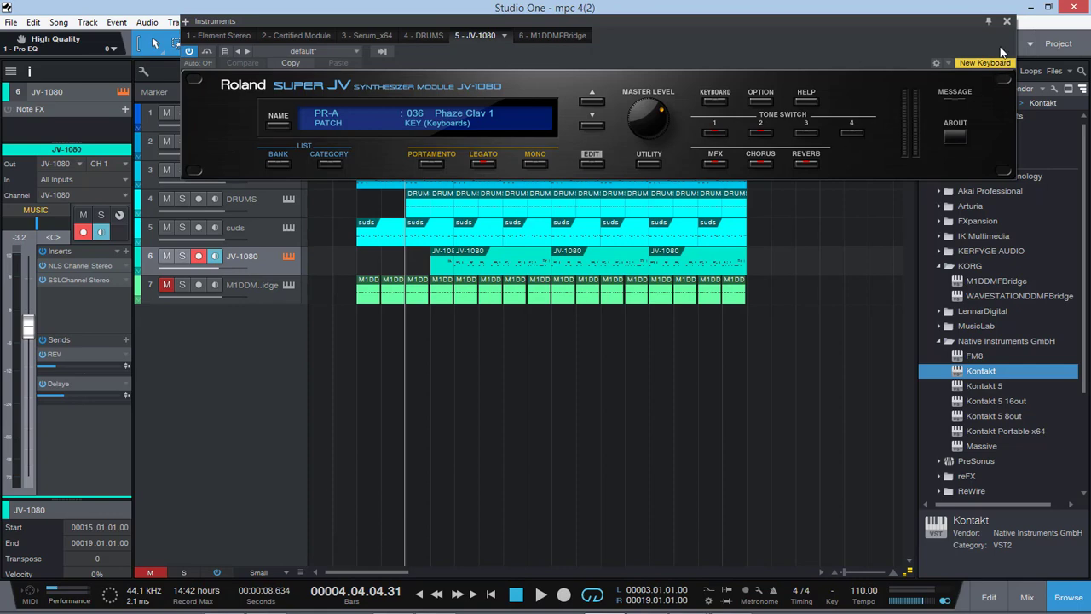
click(1007, 21)
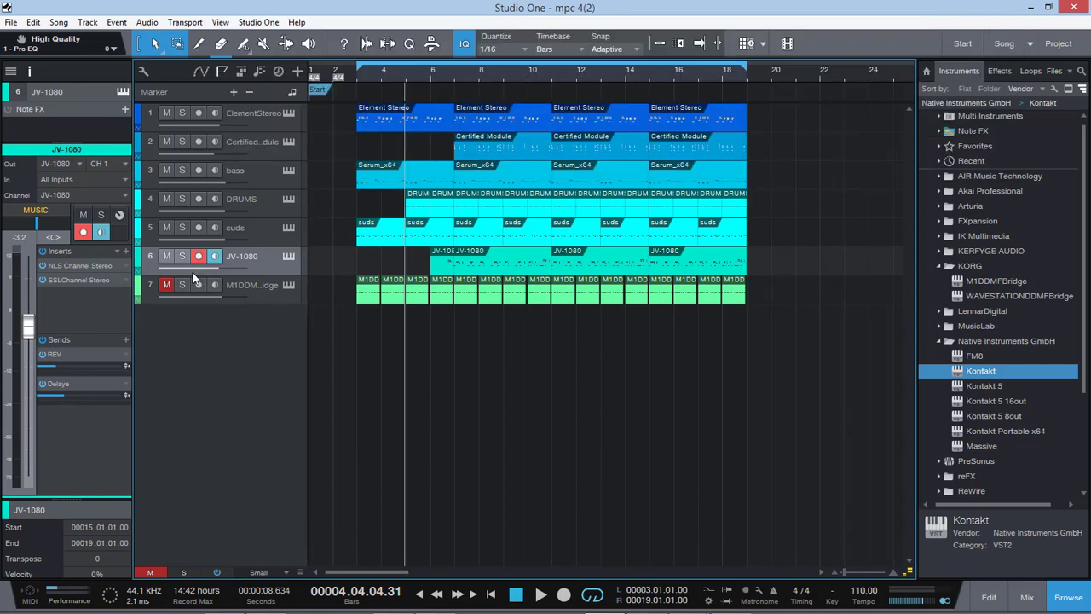
- Solo the ElementStereo track with its inserts and sends bypassed and play it from bar 3
click(184, 117)
click(239, 115)
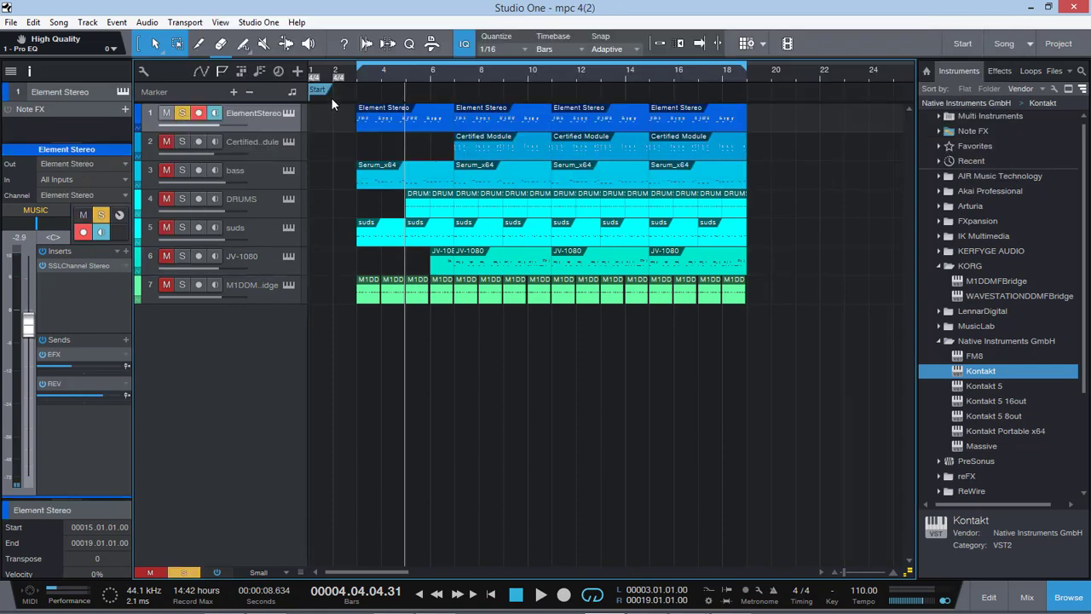
click(358, 77)
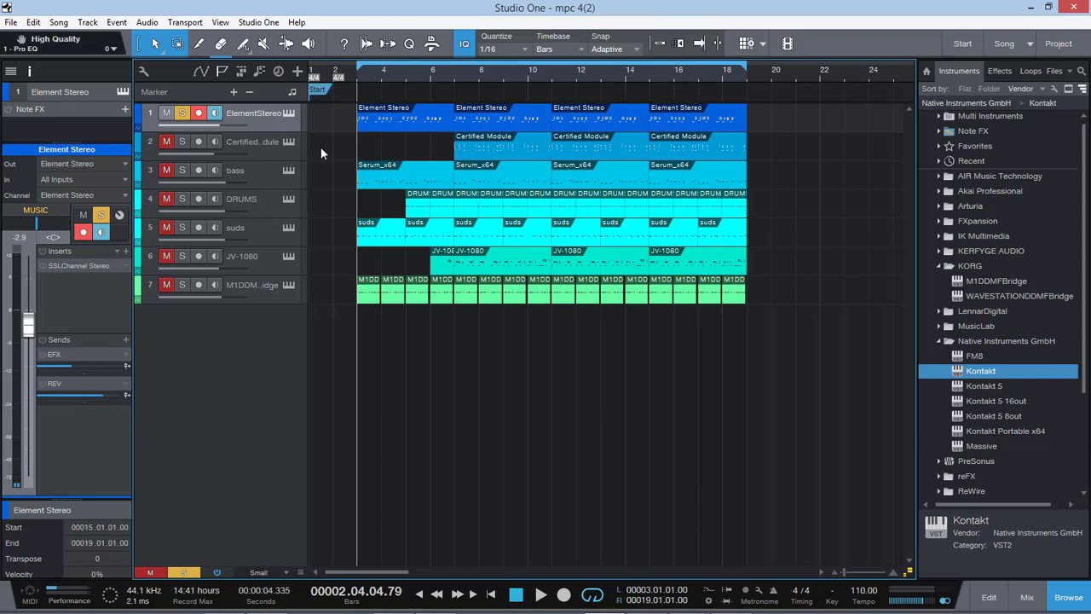
key(space)
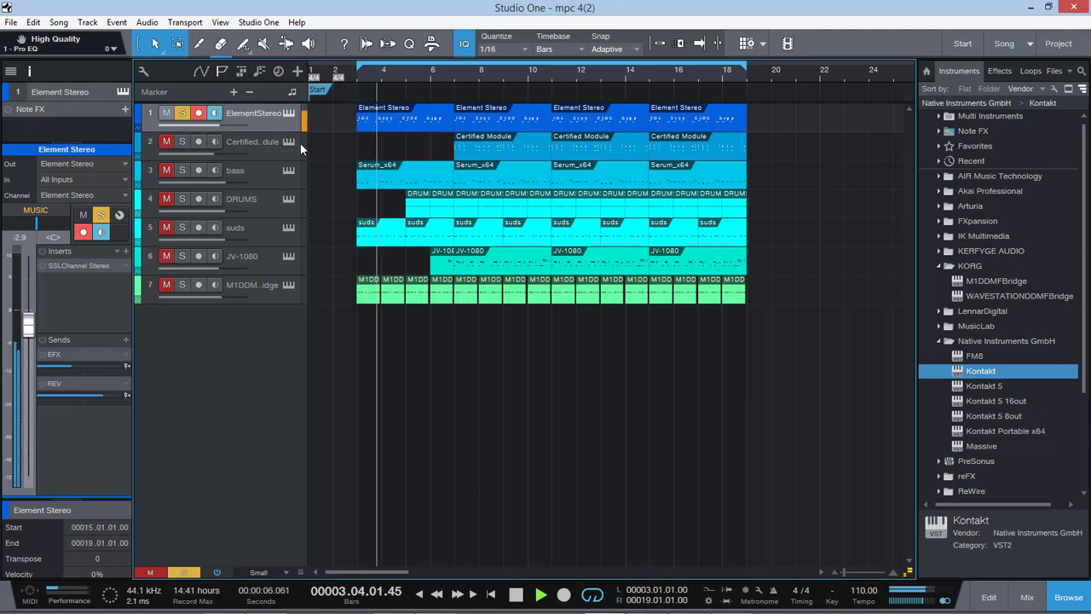
- Open the ElementStereo track's Element 2 synth and place its window beside the track list
click(288, 112)
drag(548, 31, 799, 36)
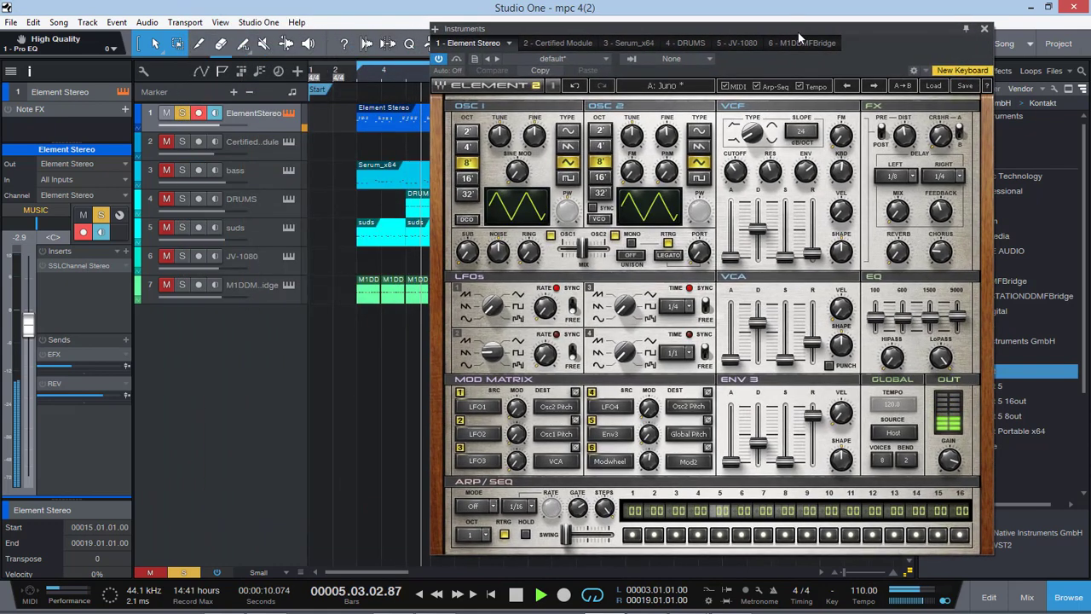
key(space)
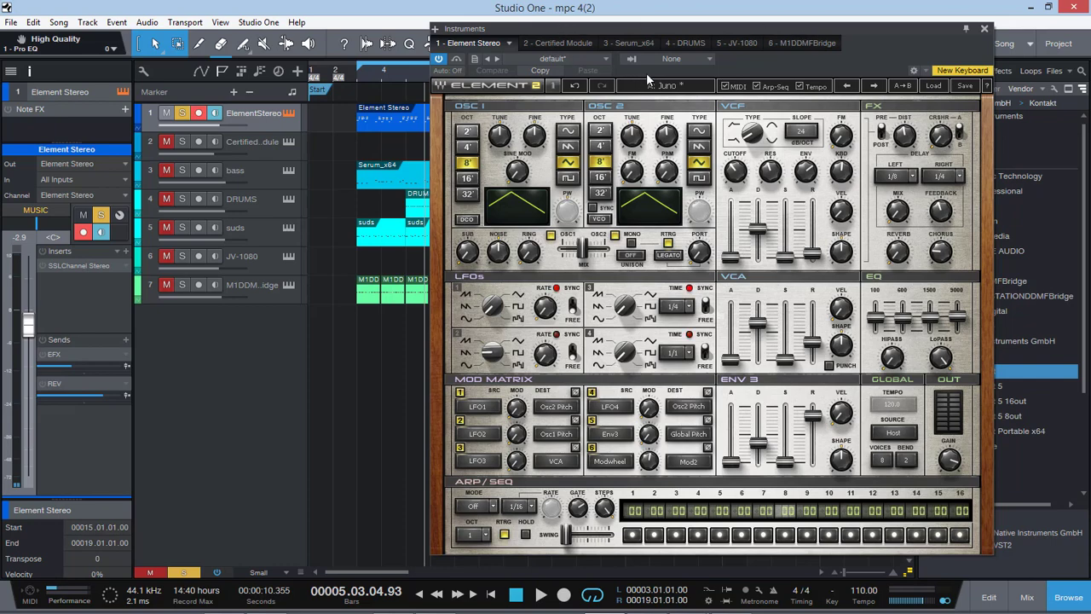
drag(730, 26, 671, 28)
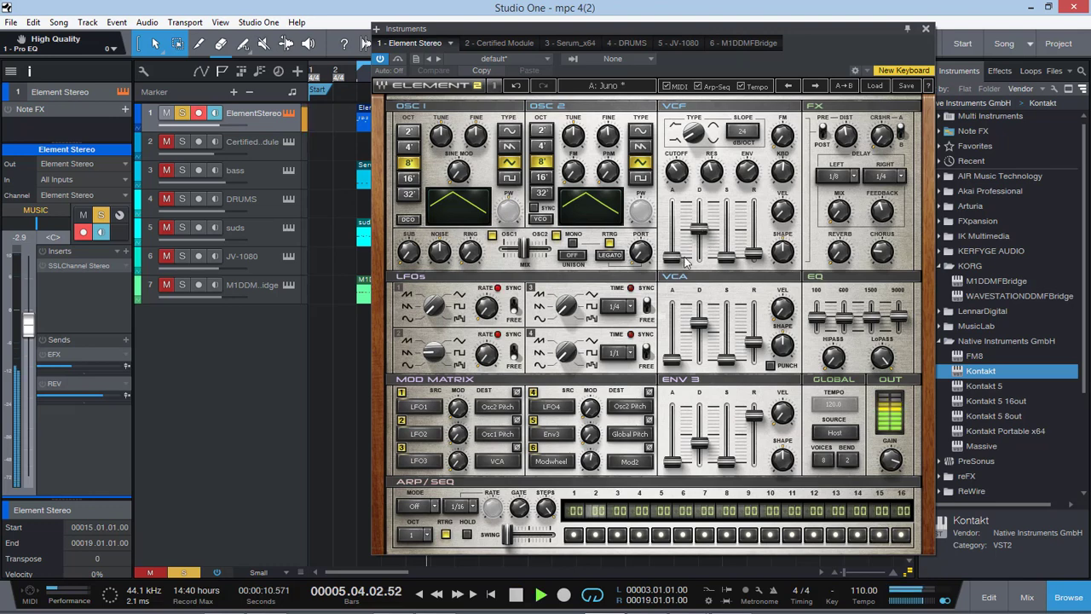
- Raise the VCF envelope's attack slightly on the Element 2 synth while listening to the soloed part
mouse_move(673, 255)
mouse_down()
mouse_move(673, 211)
mouse_move(673, 256)
mouse_move(673, 236)
mouse_up()
key(space)
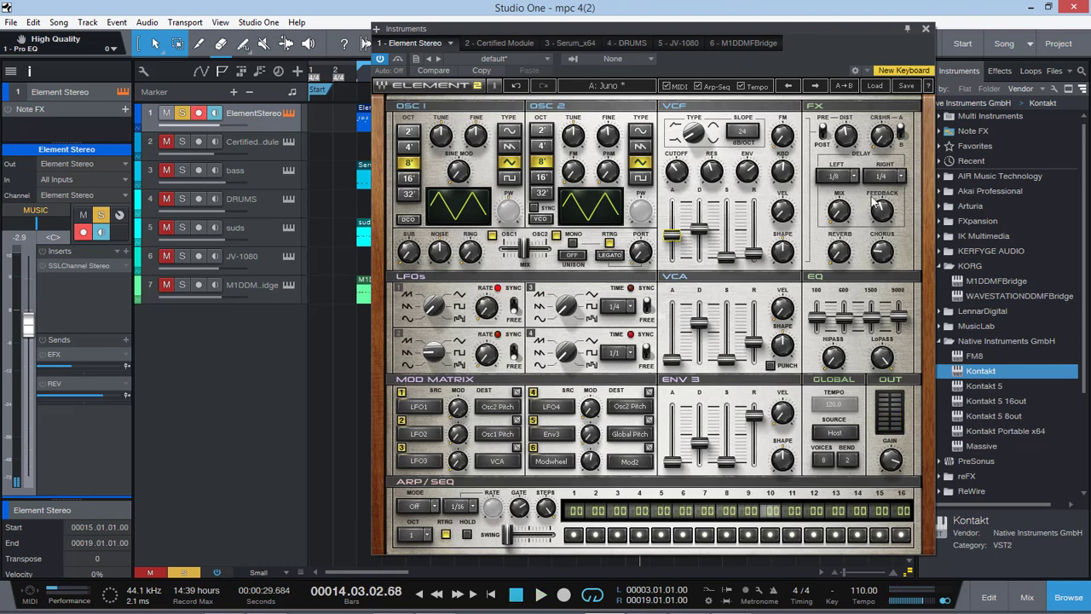
- Audition the Element 2 synth's reverb at 60.7 during playback and return it to 0.0
key(space)
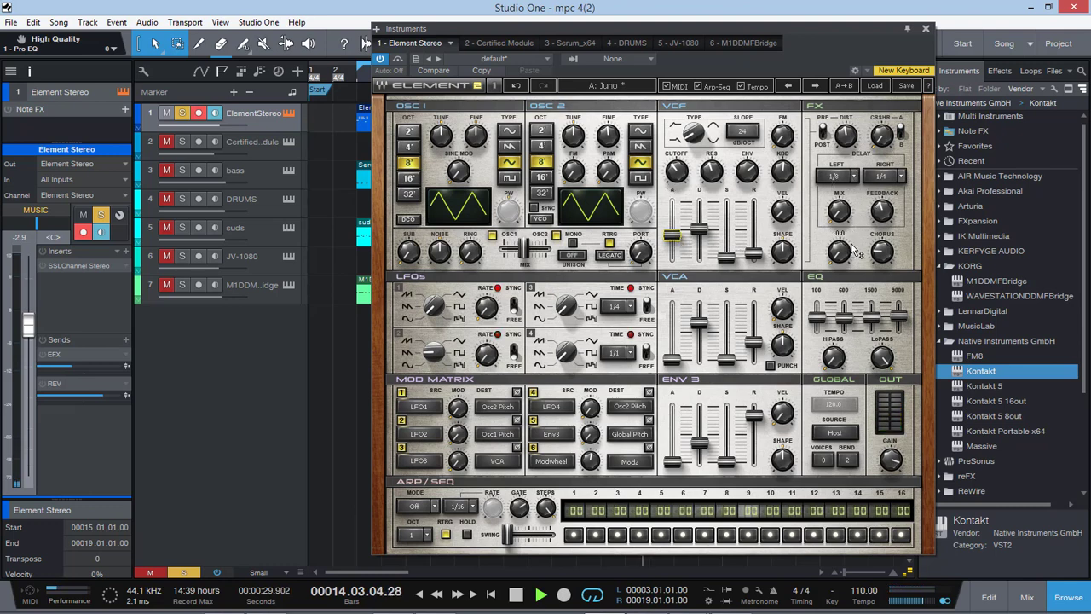
drag(840, 251, 841, 200)
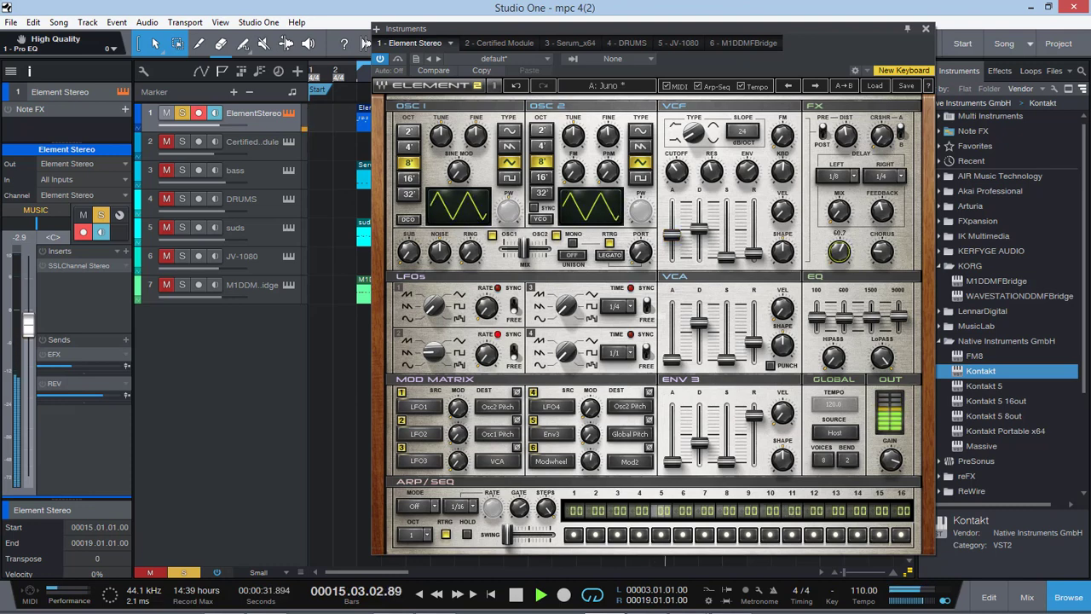
drag(840, 251, 840, 302)
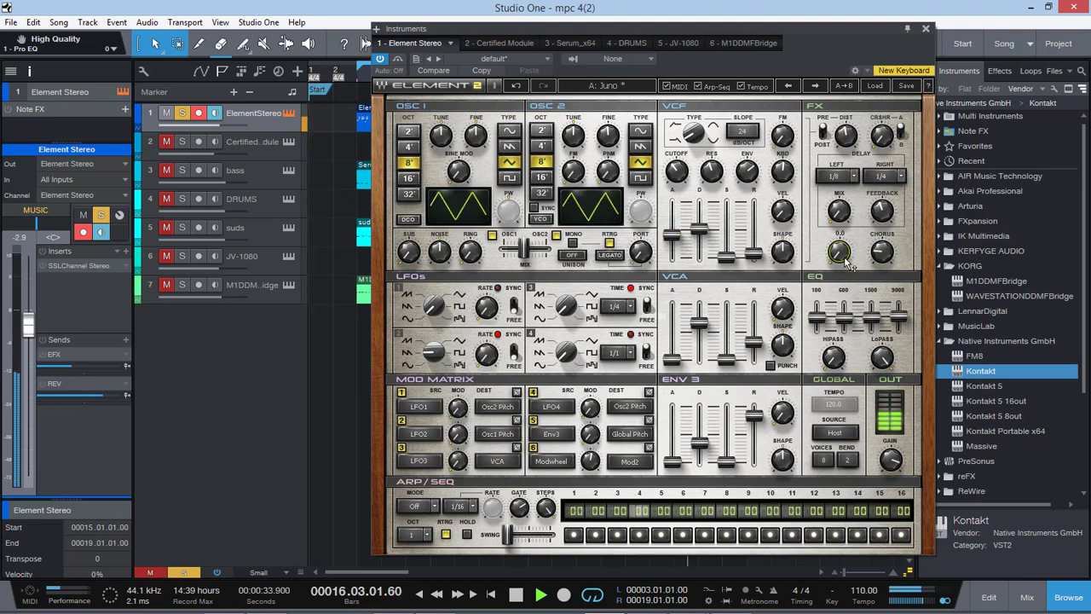
key(space)
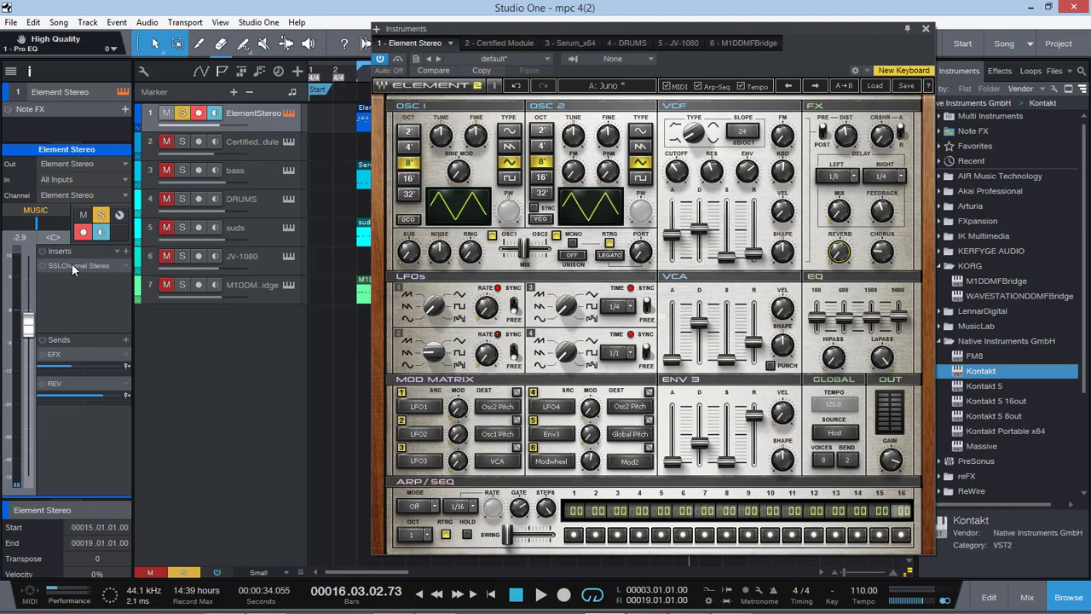
- Replace the synth window with the ElementStereo track's SSLChannel Stereo insert and play the soloed part from bar 3
click(360, 77)
click(925, 28)
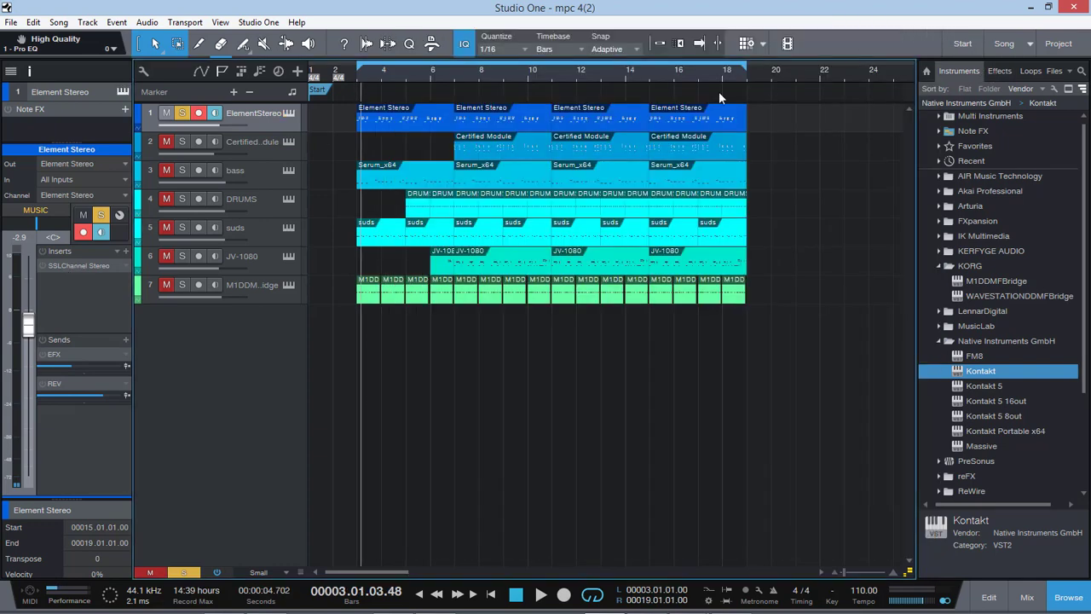
click(72, 265)
drag(606, 3, 702, 23)
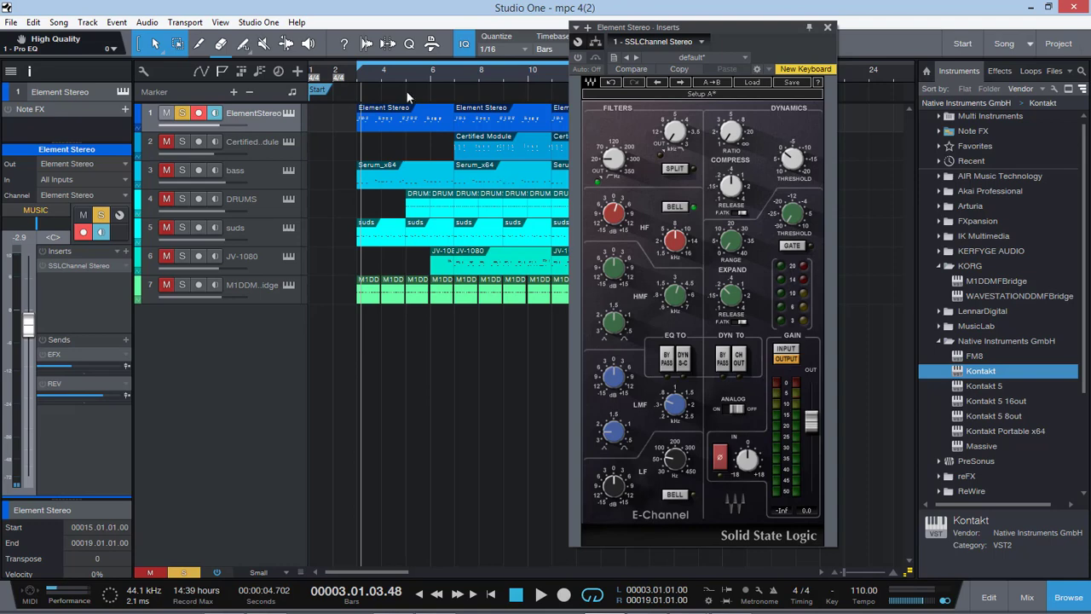
click(356, 73)
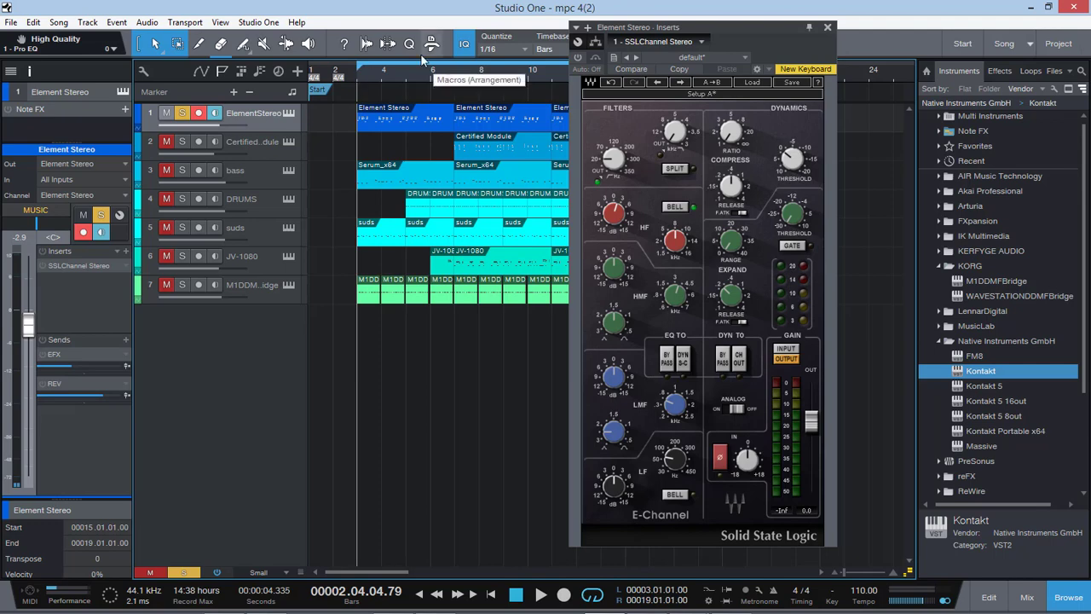
key(space)
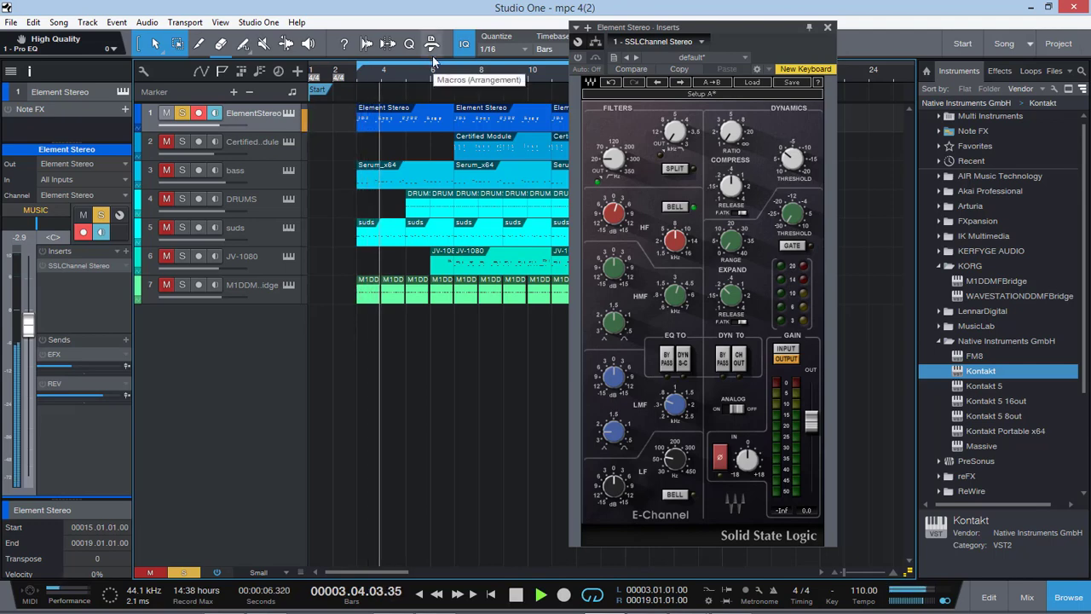
- Activate the SSLChannel Stereo insert and audition its high-pass filter while the soloed ElementStereo part plays
key(space)
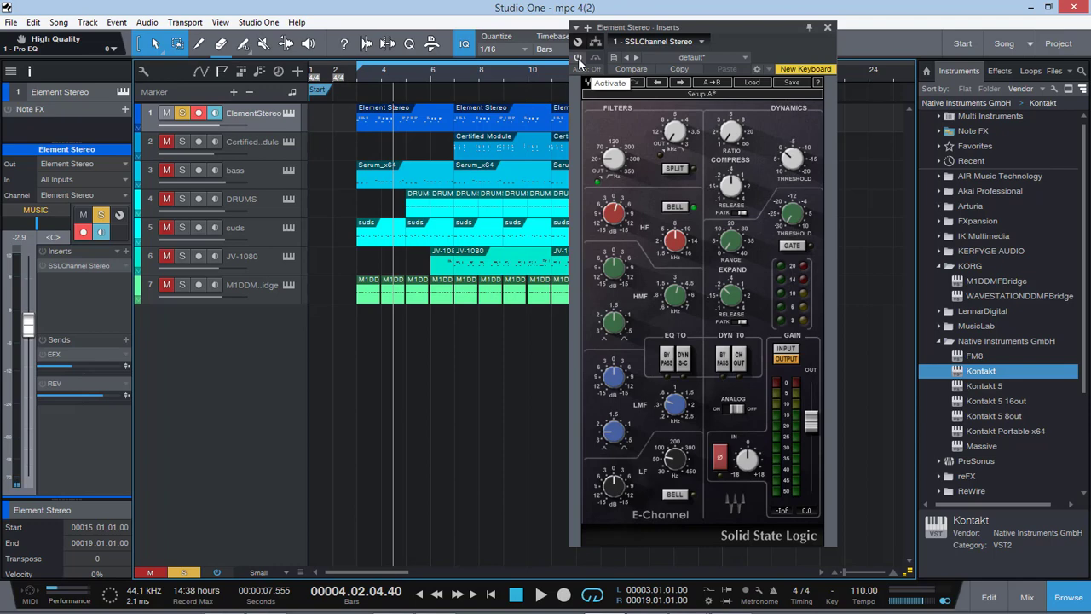
click(578, 58)
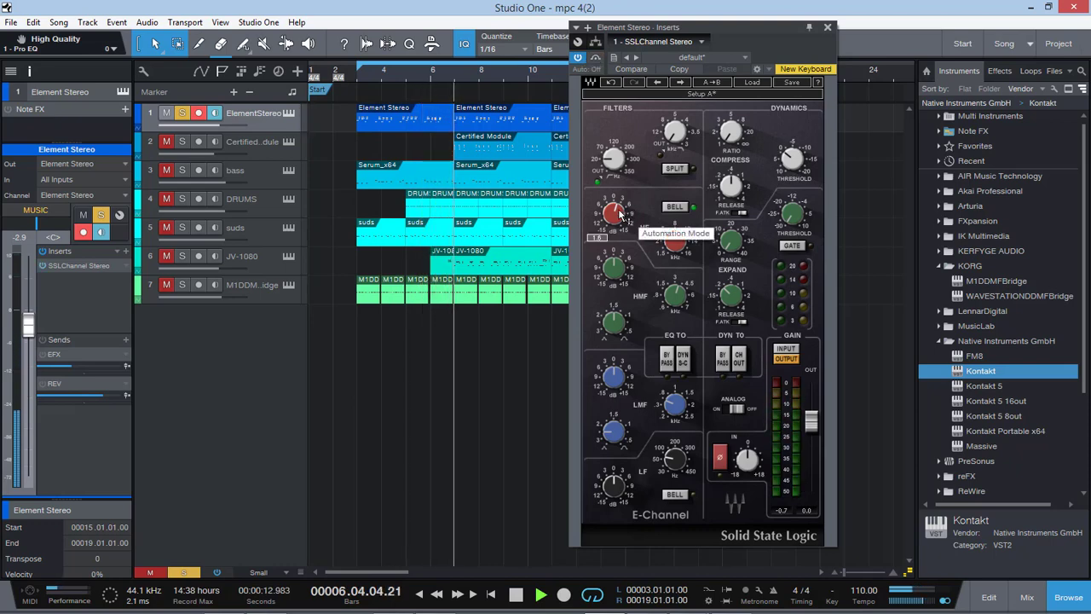
mouse_move(617, 215)
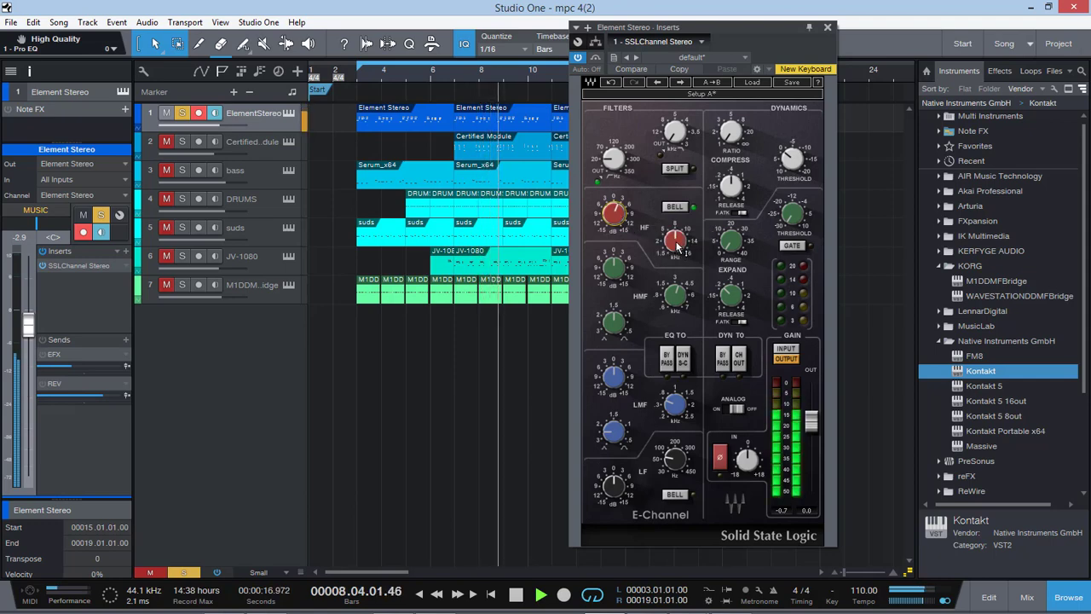
mouse_move(599, 175)
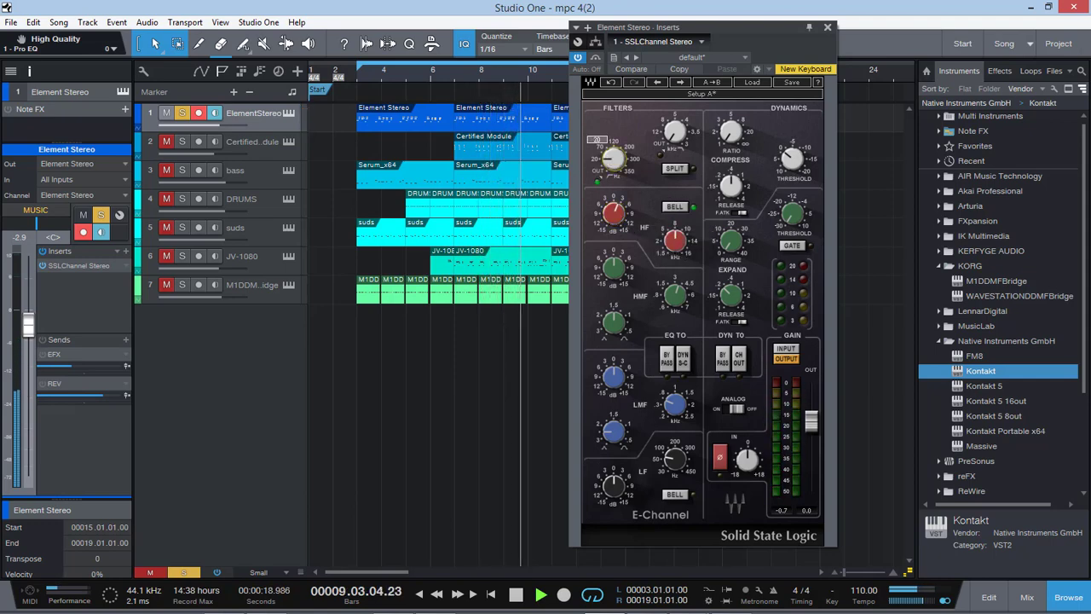
drag(599, 175, 598, 130)
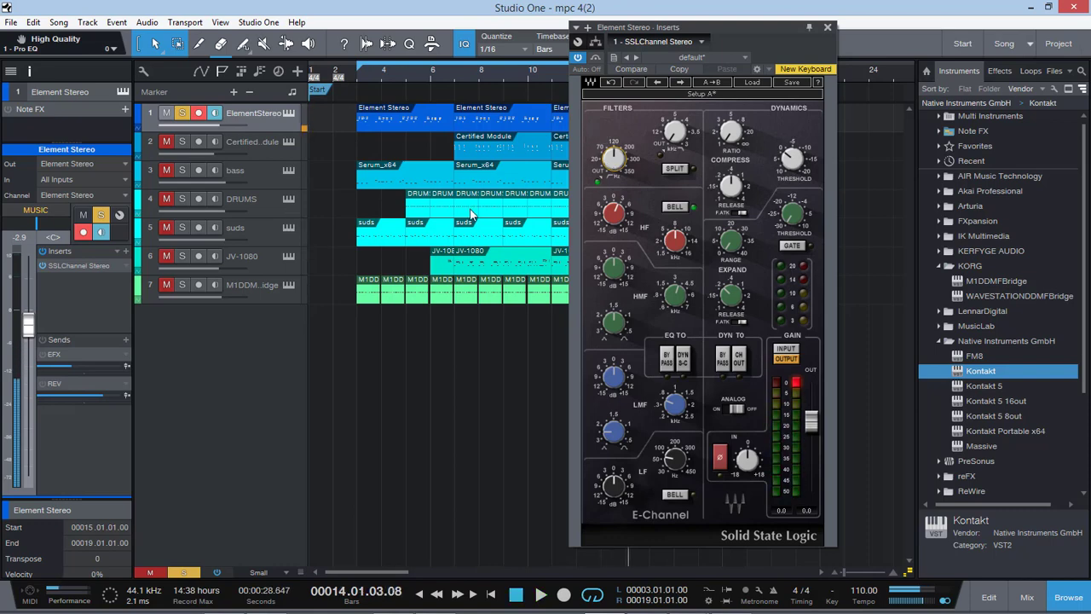
- Search the effects for "q" and add Q10 Stereo to the ElementStereo channel's inserts
click(127, 252)
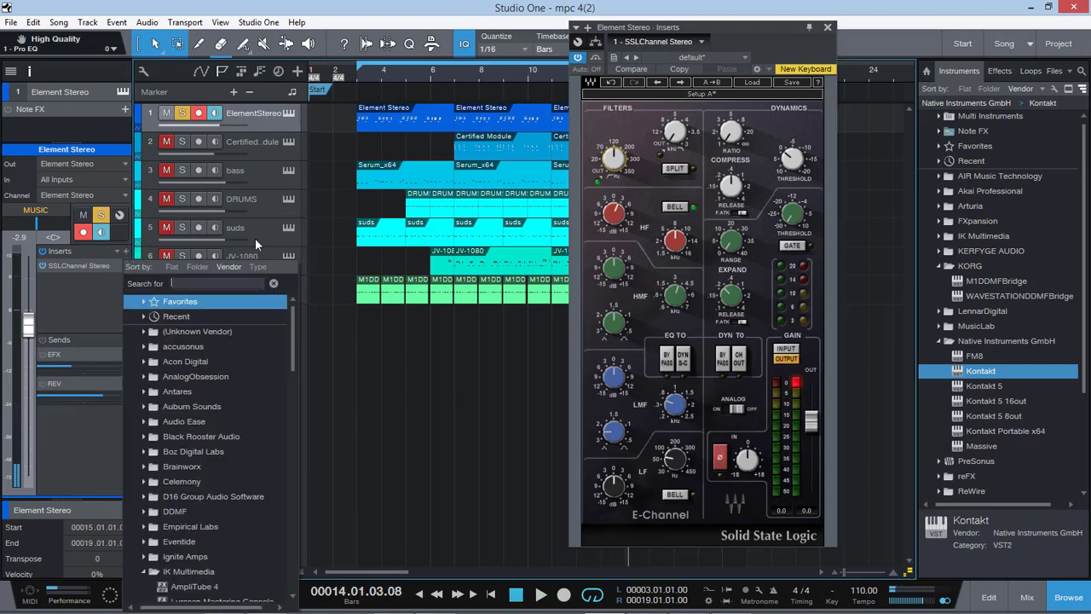
text(q)
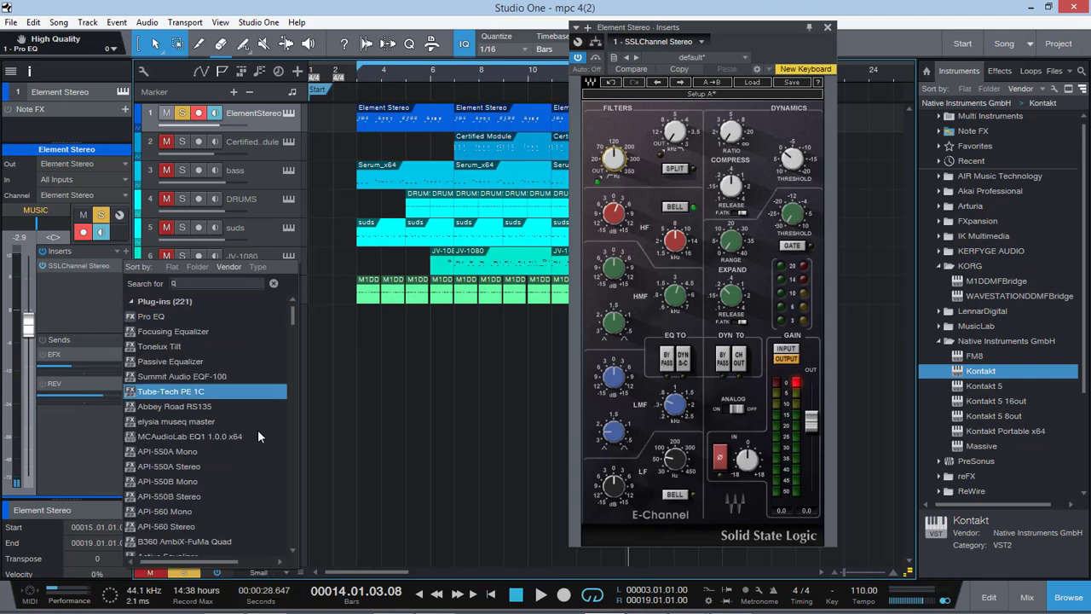
scroll(252, 451, down, 10)
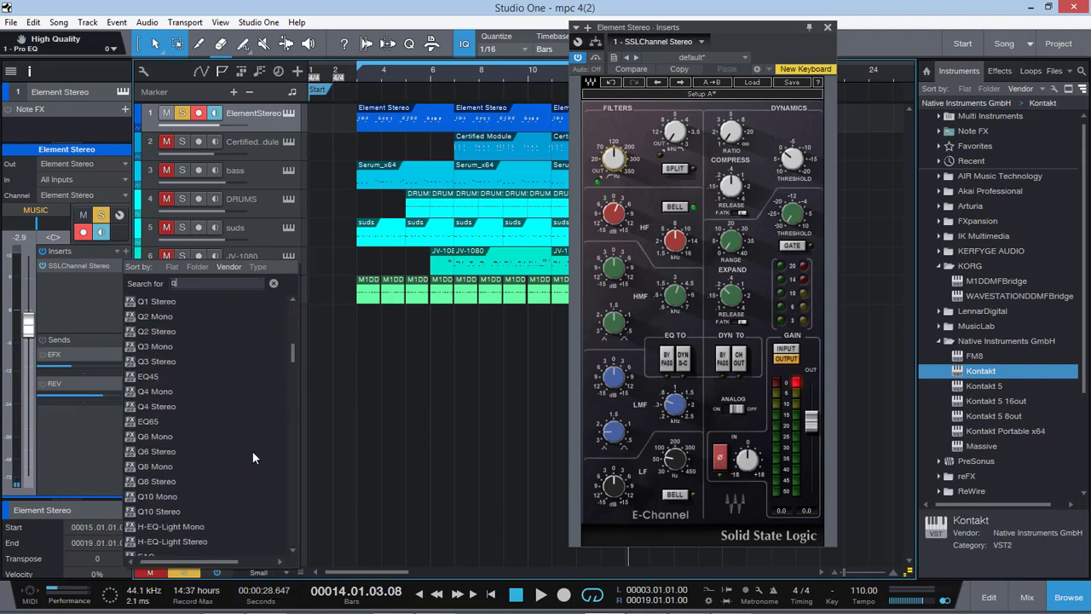
click(191, 514)
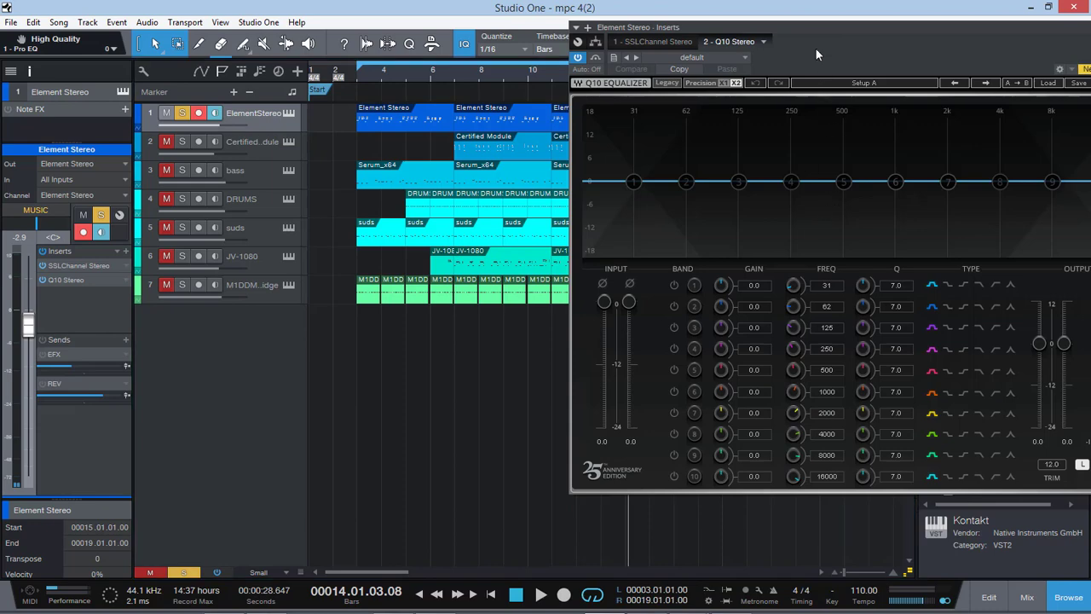
- Boost Q10 band 5 by 18.0 dB with Q at 100.0, sweeping its frequency to 250 Hz during playback
click(444, 121)
click(837, 287)
drag(547, 284, 543, 278)
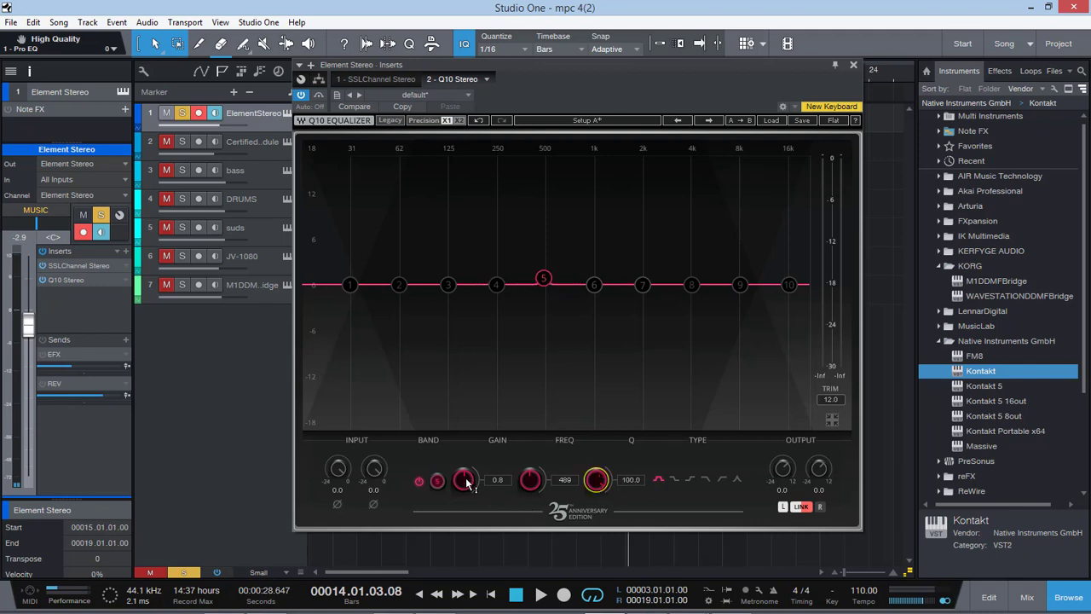
drag(468, 484, 471, 443)
key(space)
mouse_move(535, 480)
mouse_down()
mouse_move(535, 509)
mouse_move(535, 494)
mouse_up()
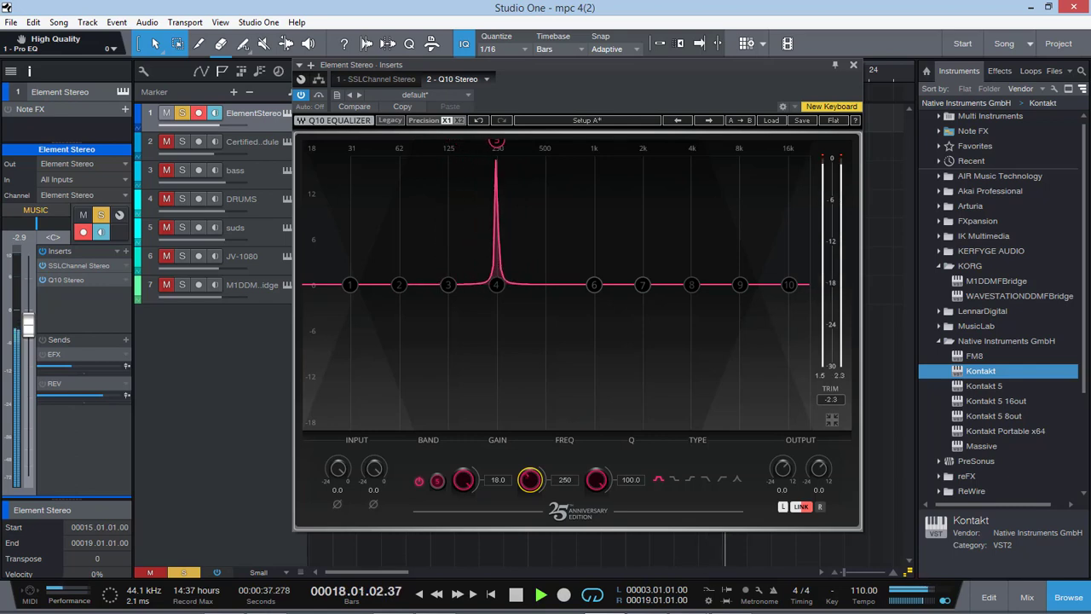
- Cut Q10 band 5 to -15.2 dB, close the equalizer window and stop playback
drag(463, 480, 462, 525)
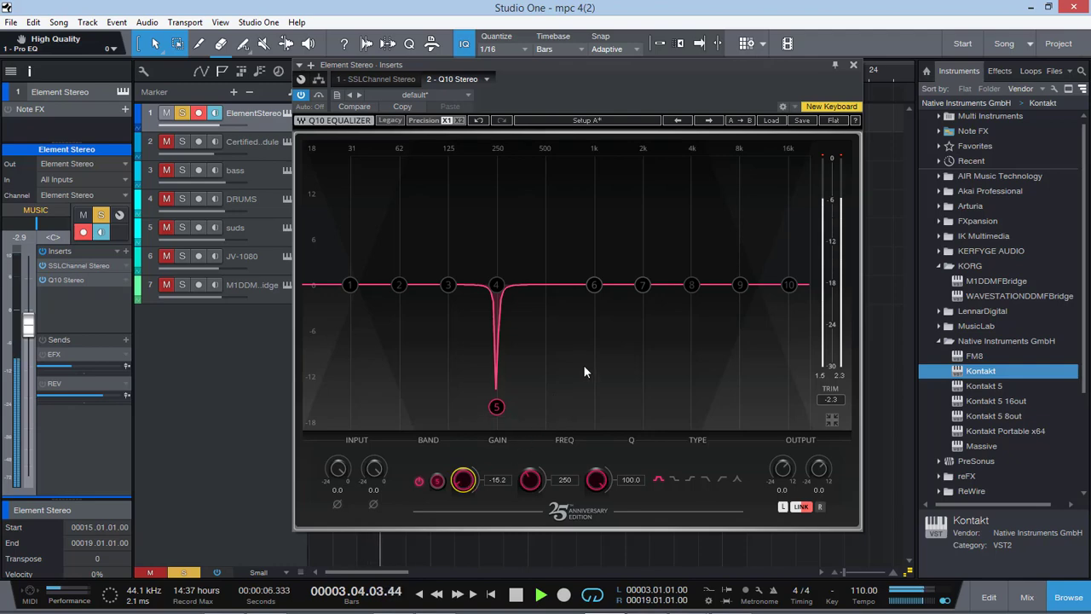
click(854, 64)
key(space)
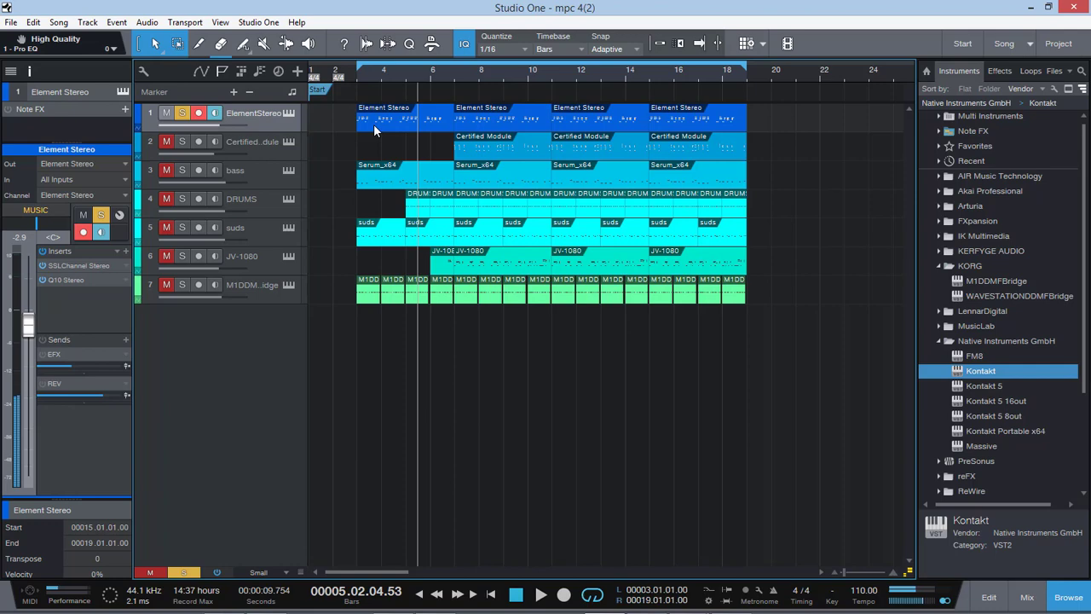
- Reopen the SSLChannel Stereo insert and compare the soloed part with it bypassed and active during playback
click(76, 265)
key(space)
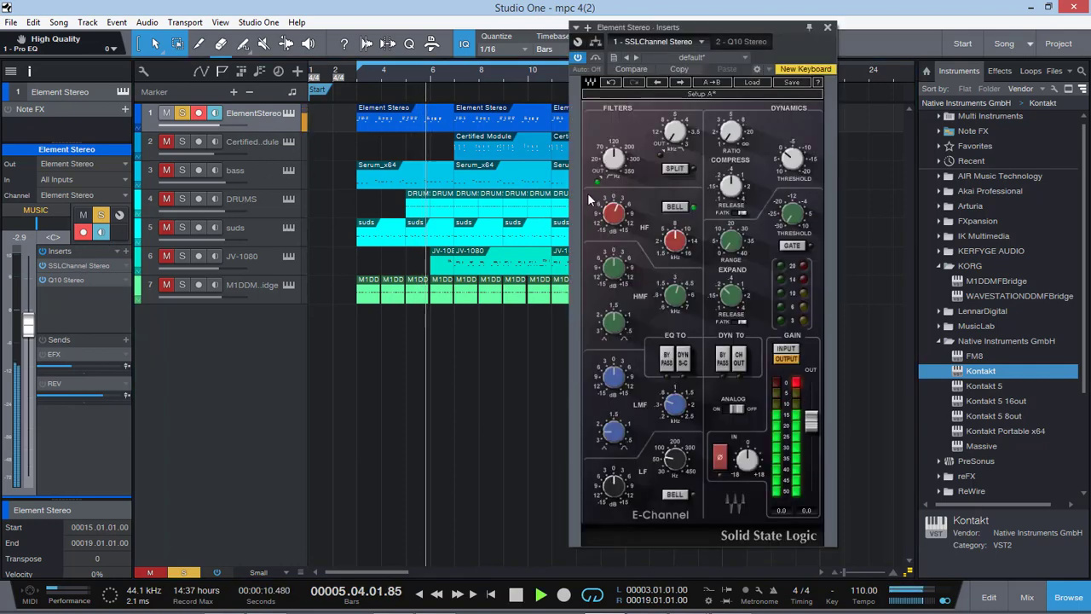
click(595, 58)
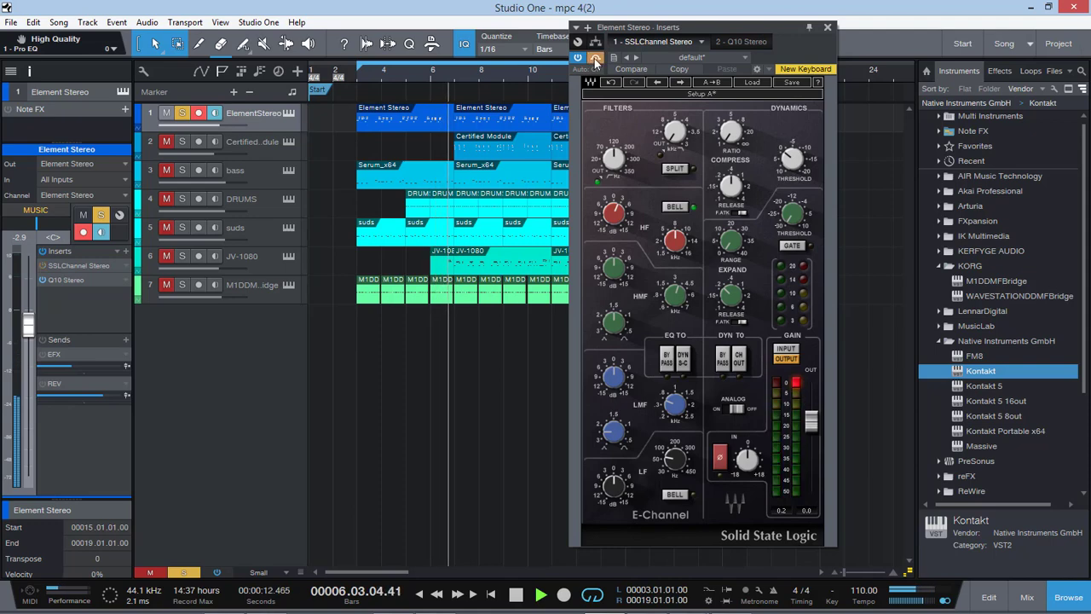
click(595, 60)
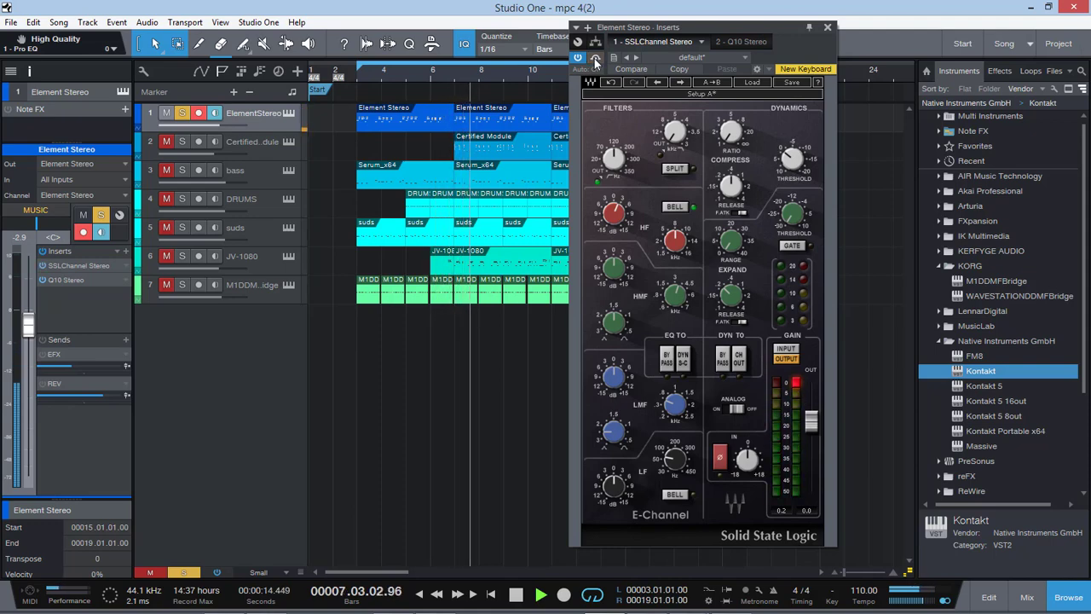
key(space)
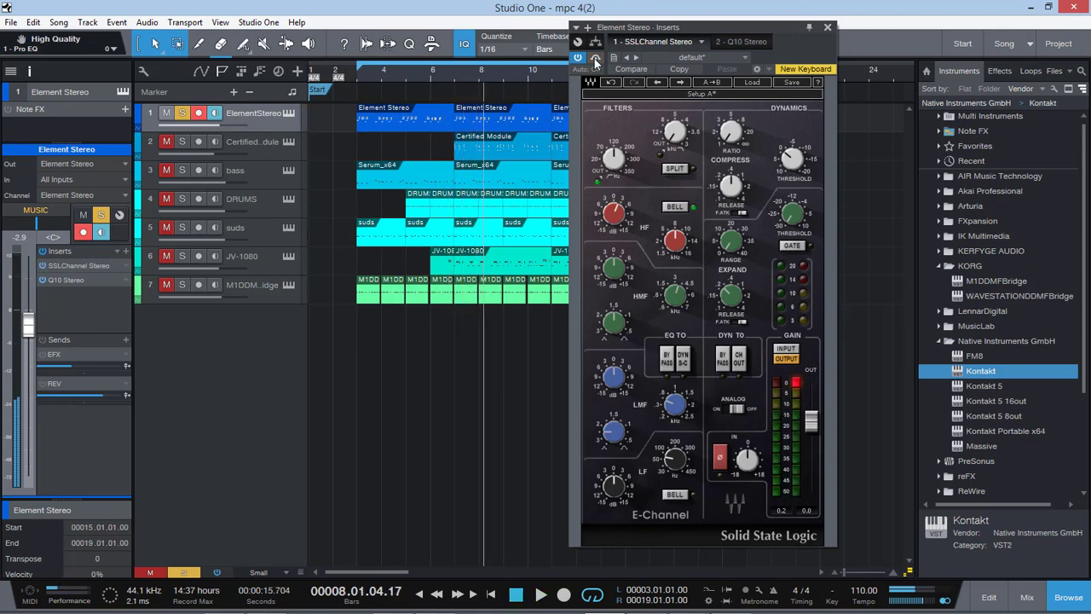
- Open the REV bus's Tverb plug-in from the ElementStereo sends and place its window over the arrangement
click(78, 382)
click(774, 42)
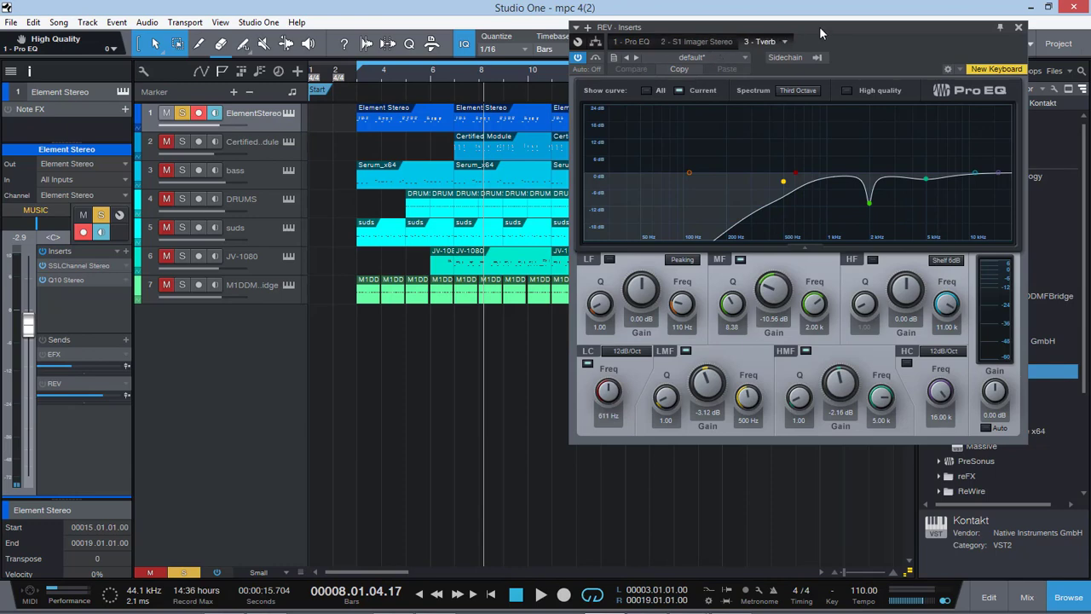
drag(819, 26, 595, 29)
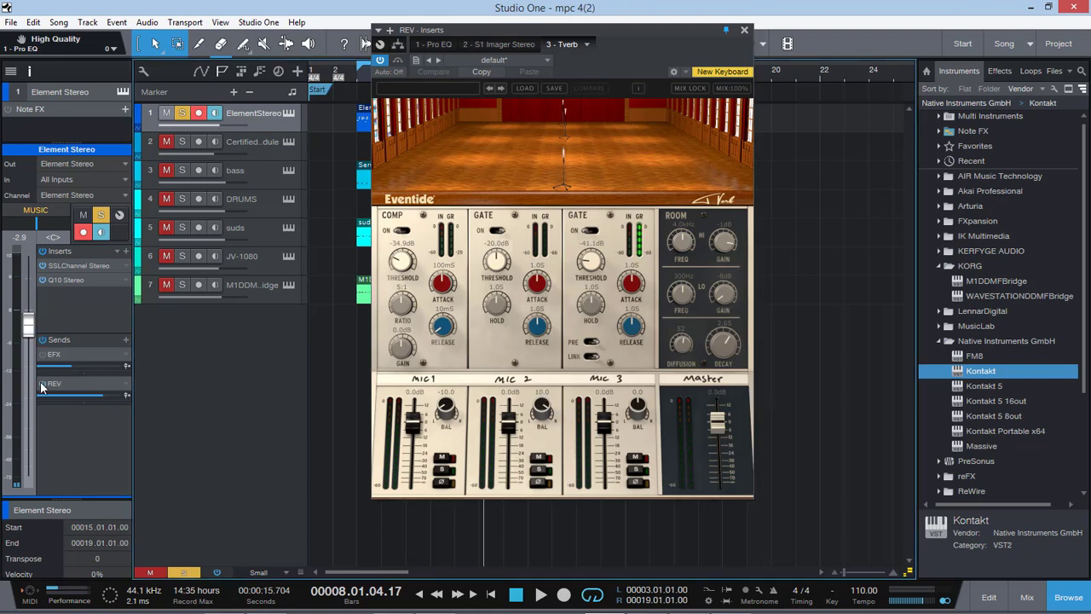
- Activate the ElementStereo REV send and solo the REV, Delaye and EFX buses in the mixer during playback
key(space)
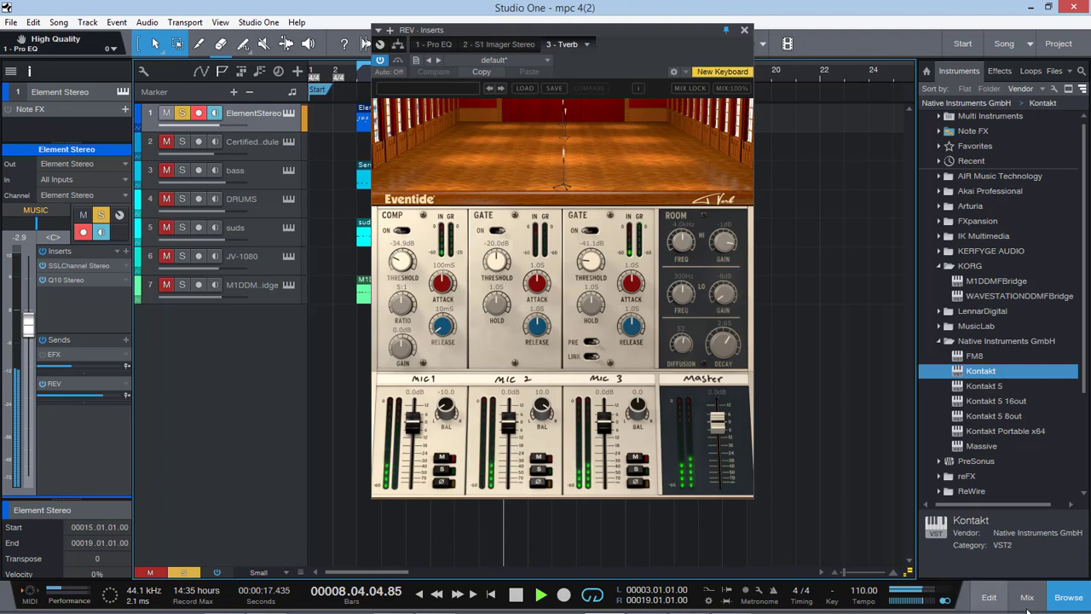
click(1027, 599)
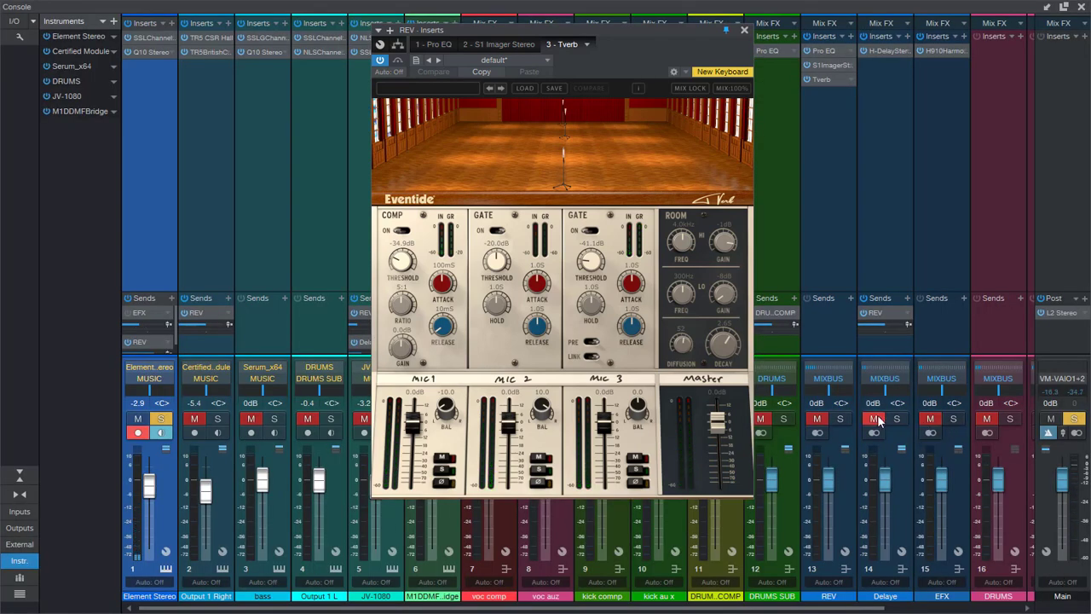
drag(839, 419, 952, 420)
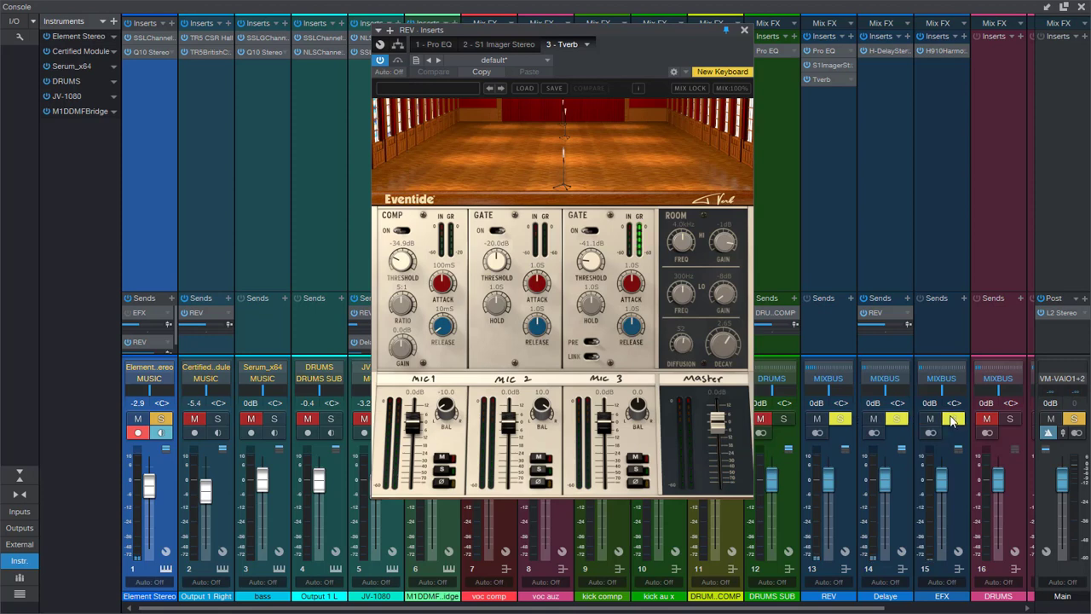
click(1082, 7)
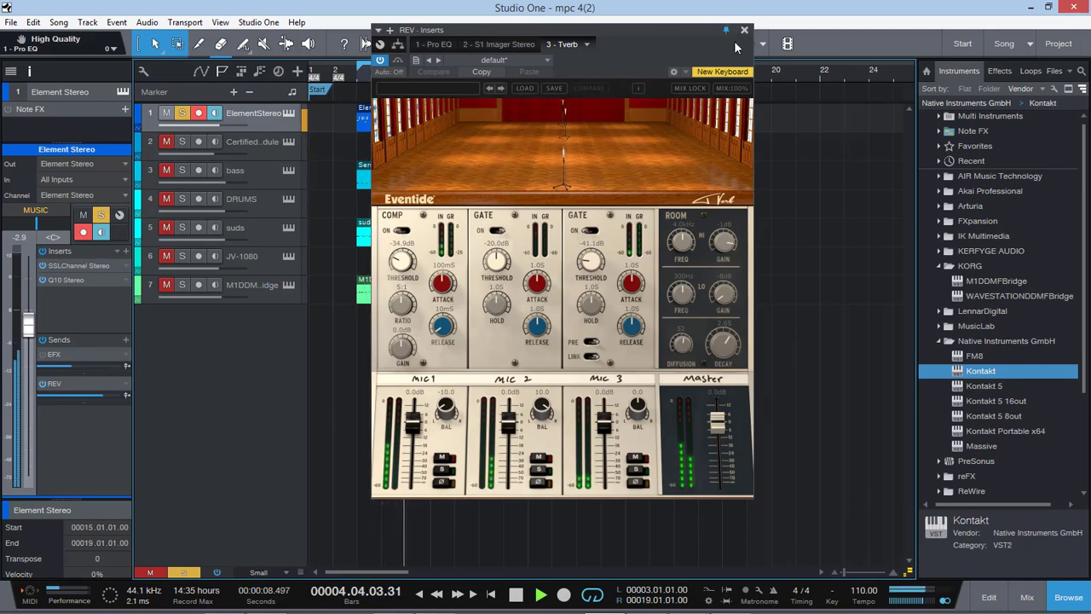
- Audition Tverb's Mic 2 balance and a mic position of 42 ft and 27.1R, returning the mic to the room's centre
scroll(552, 424, down, 4)
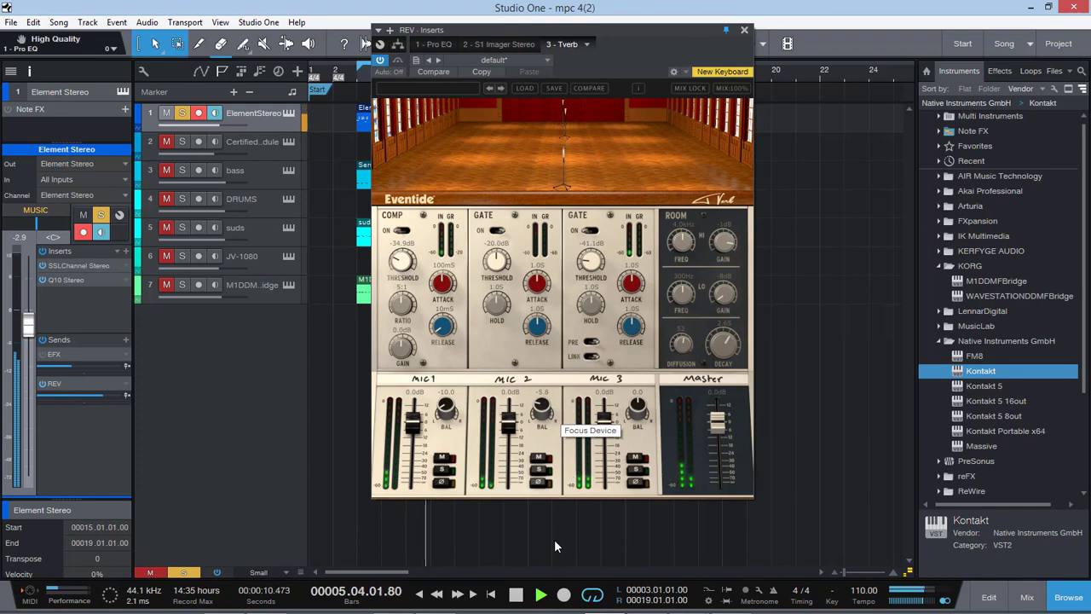
scroll(554, 424, up, 4)
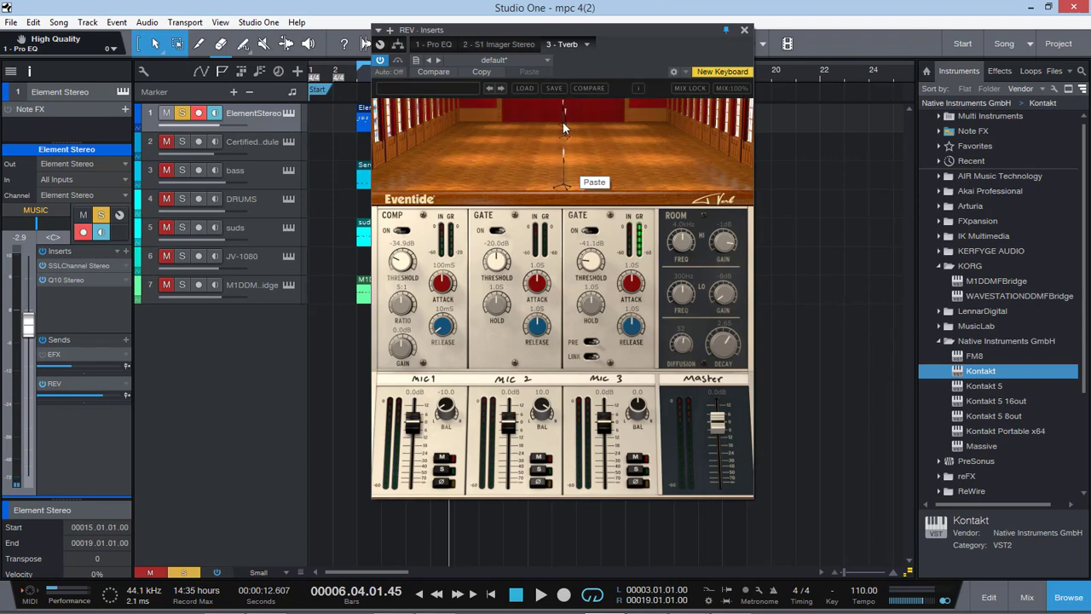
drag(565, 120, 624, 117)
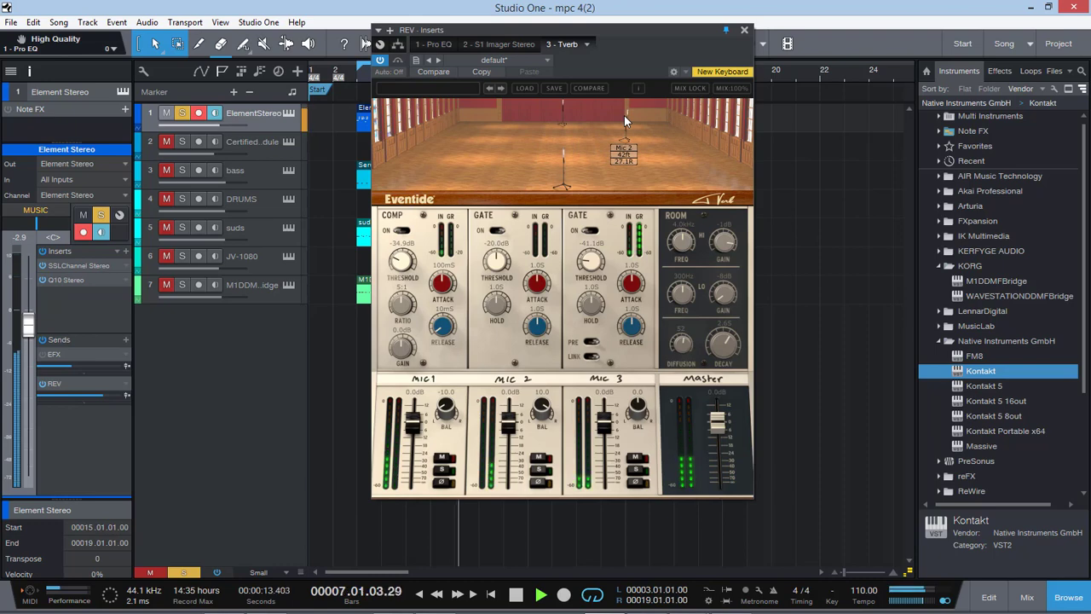
drag(624, 117, 561, 117)
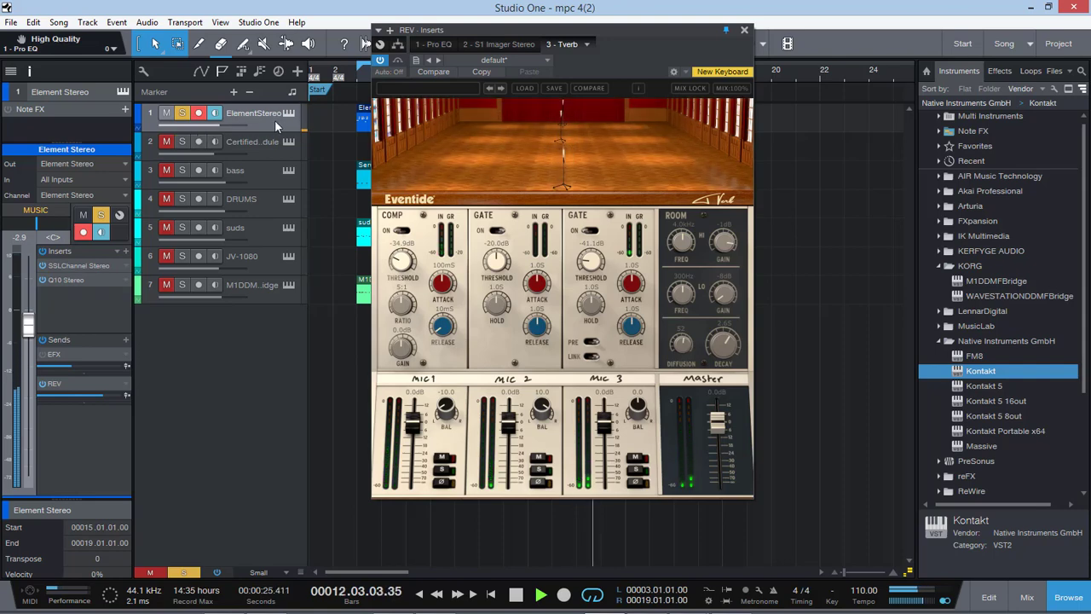
- Compare the part with the REV send toggled, and open the EFX send's H910 Harmonizer over the Tverb window
click(42, 383)
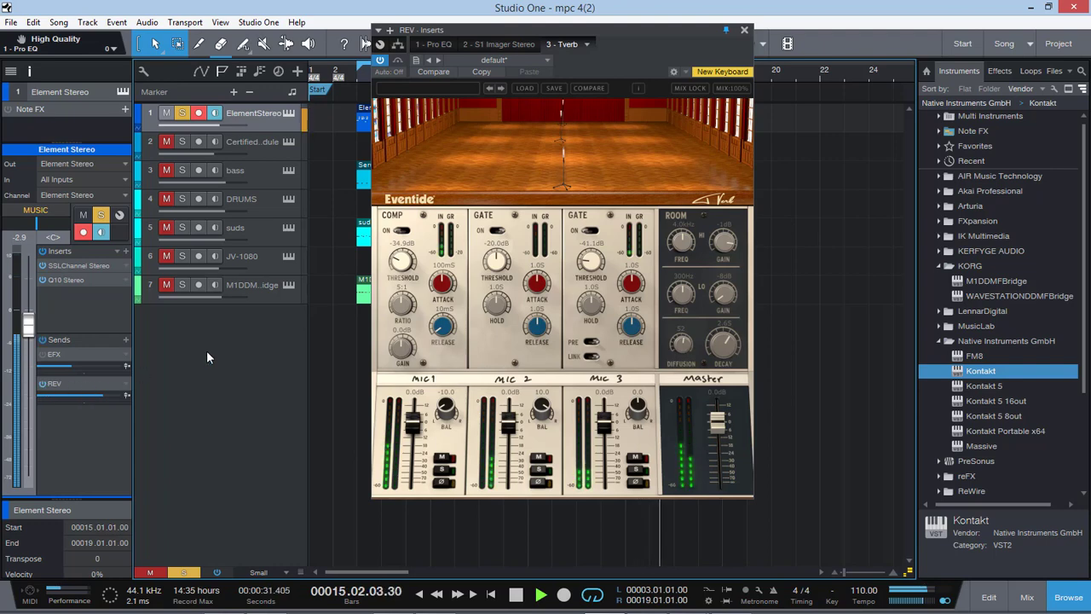
double_click(67, 351)
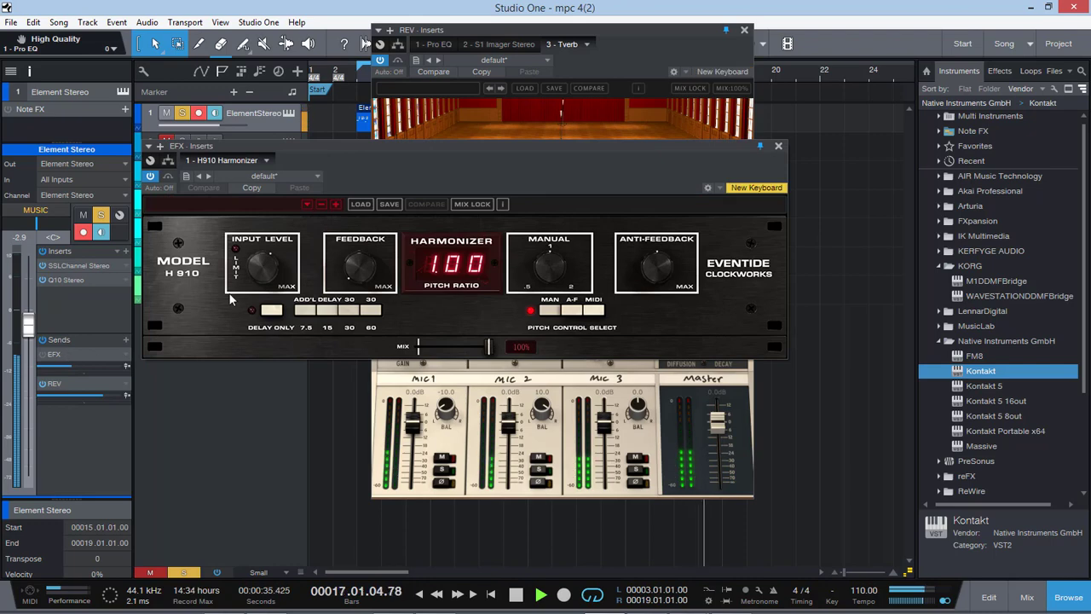
key(space)
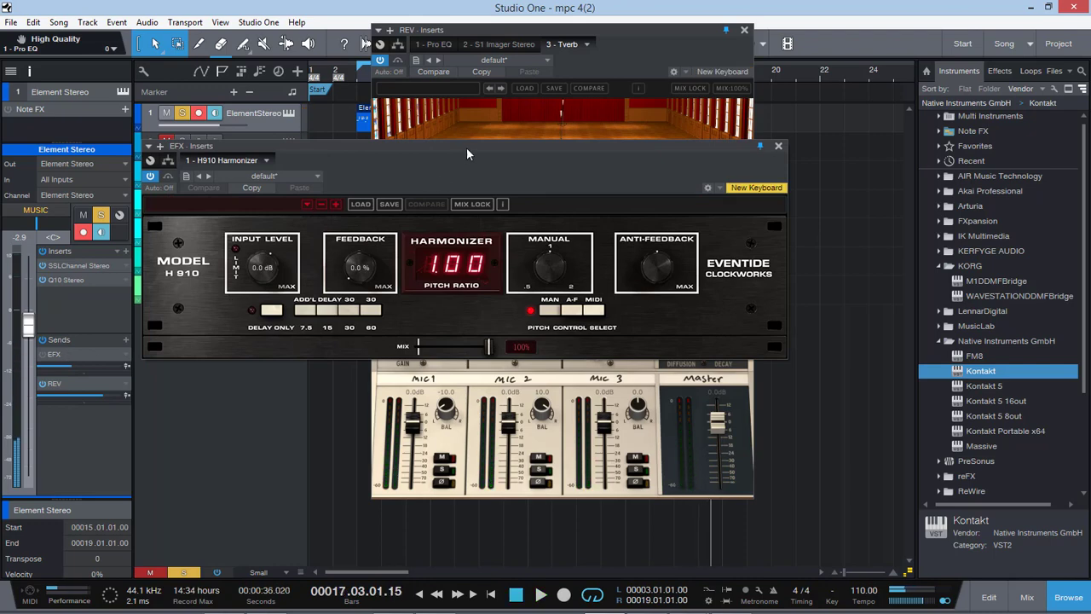
drag(463, 147, 563, 125)
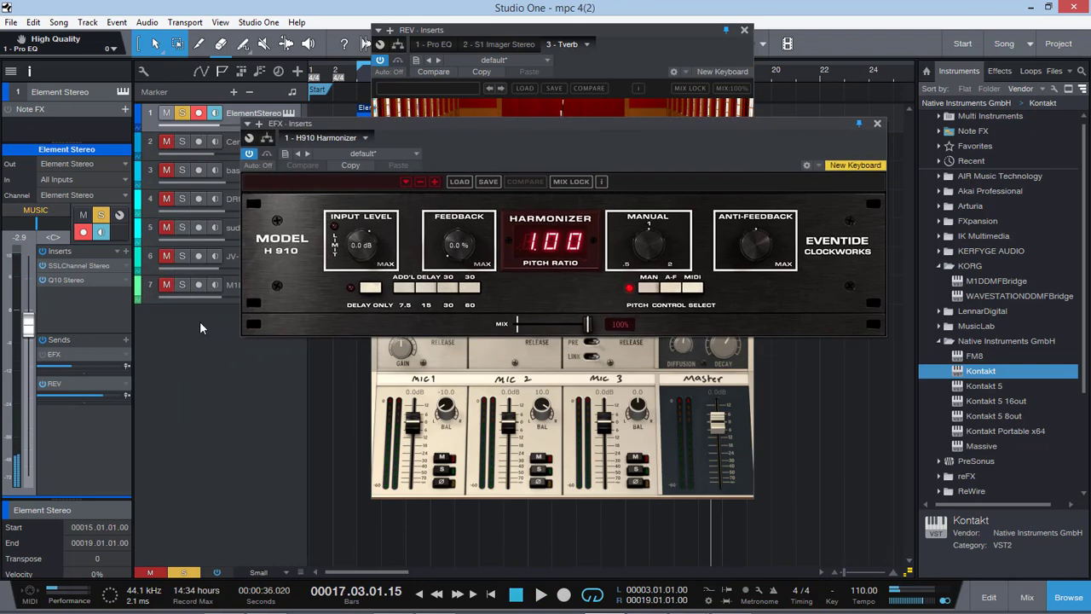
- Activate the EFX send, listen to the soloed part, close the H910 and Tverb windows and stop playback
click(44, 356)
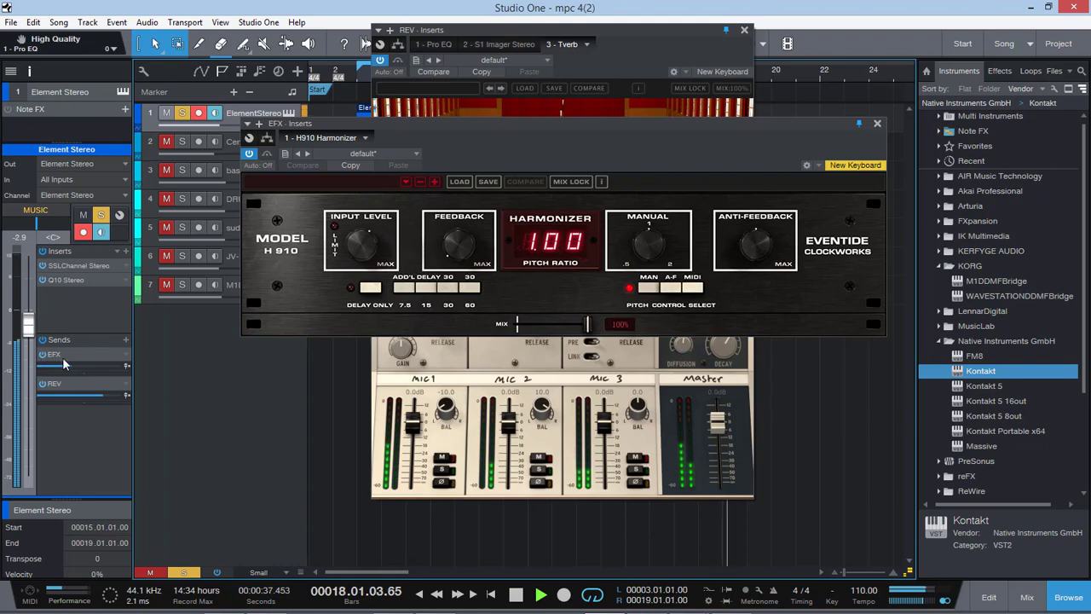
click(877, 123)
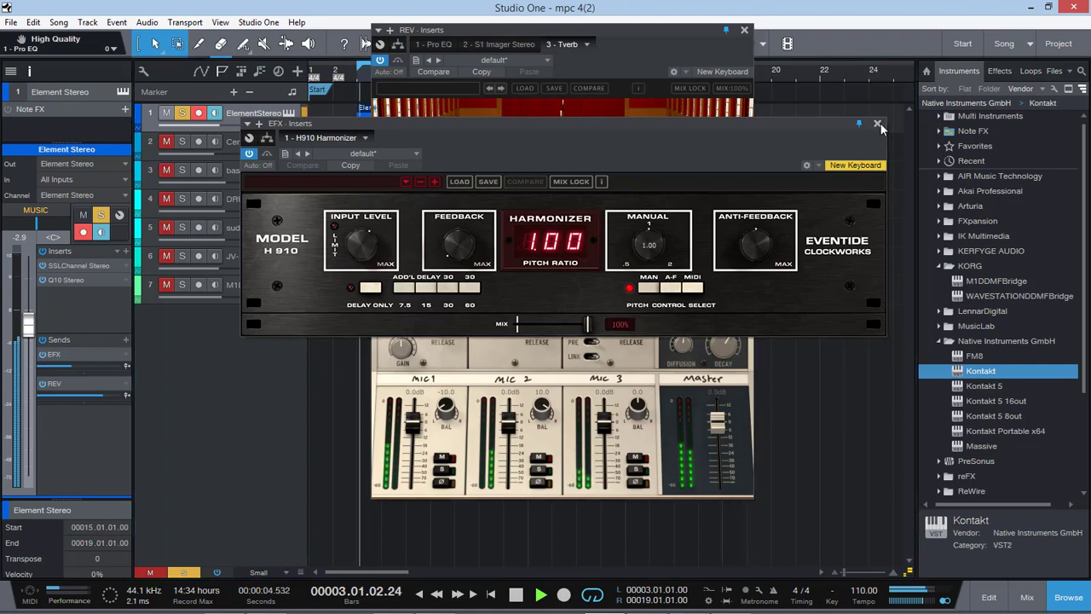
click(743, 31)
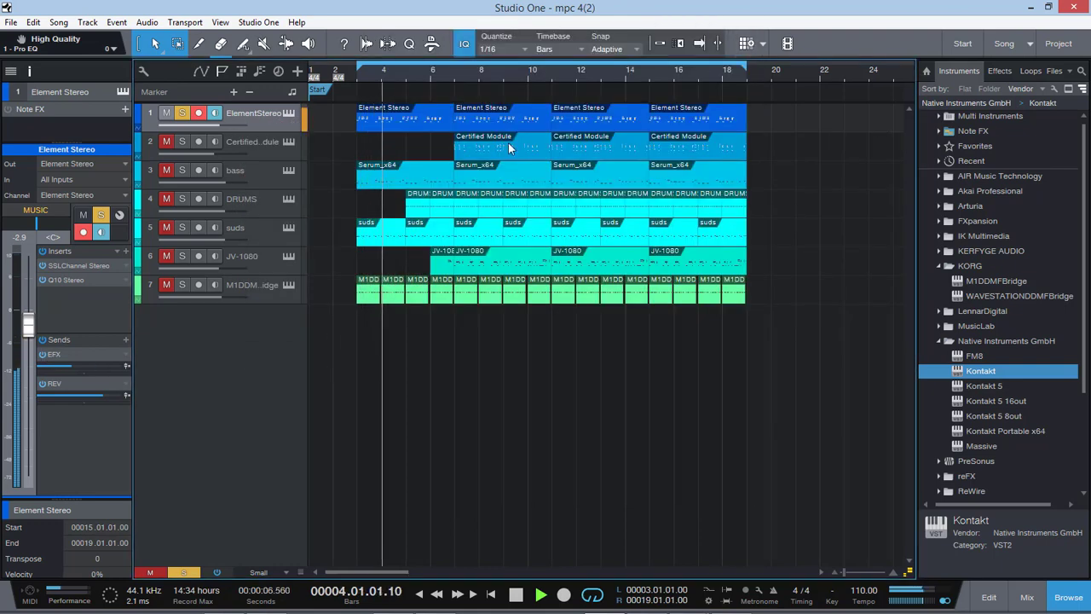
key(space)
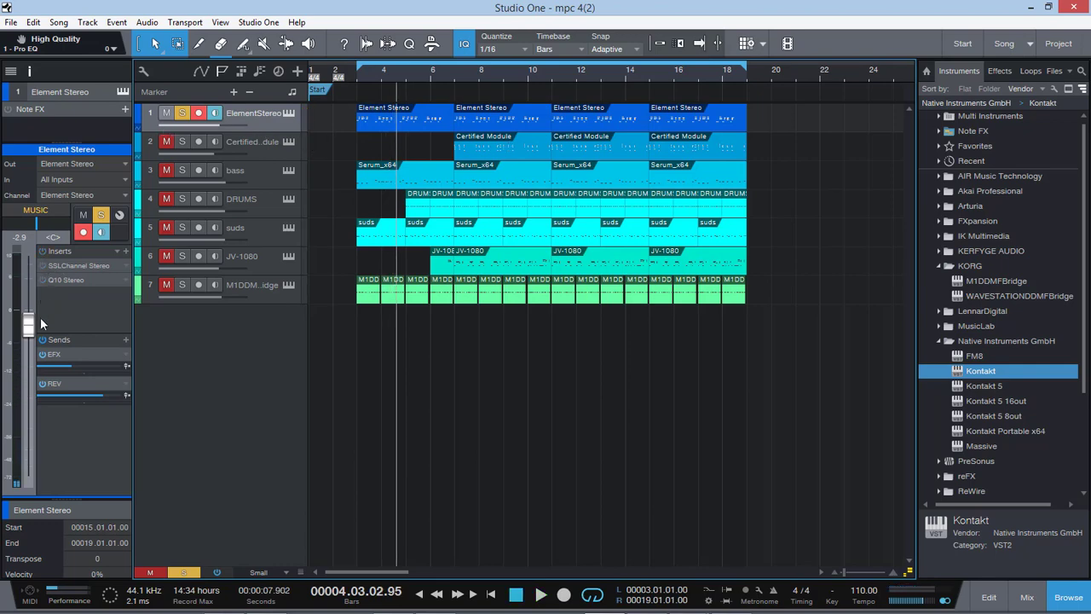
- Compare the ElementStereo part with its sends off and on, and reactivate its sends and inserts
key(space)
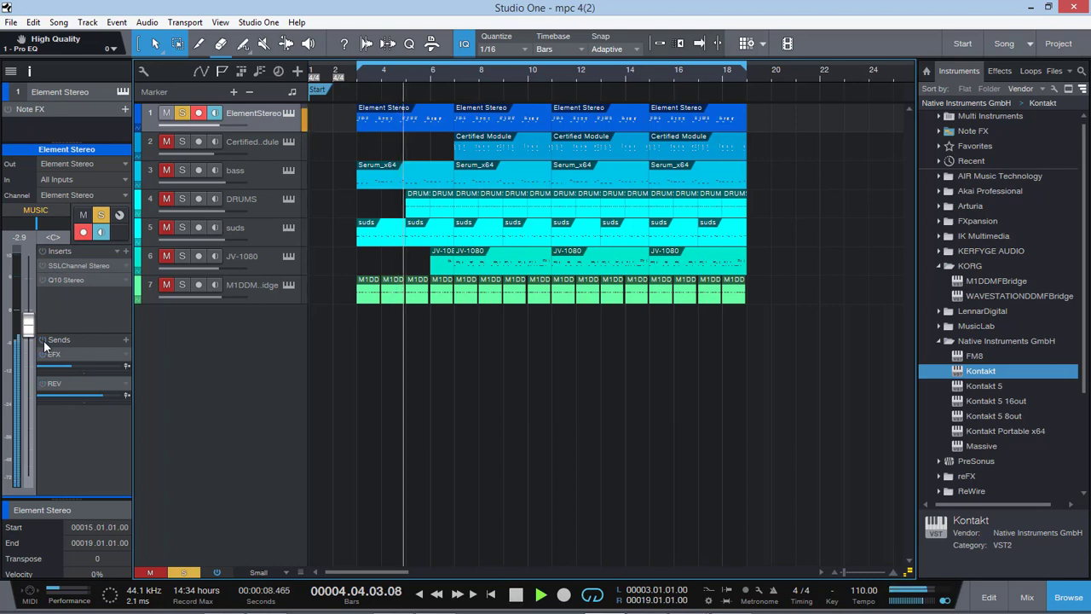
click(43, 339)
key(space)
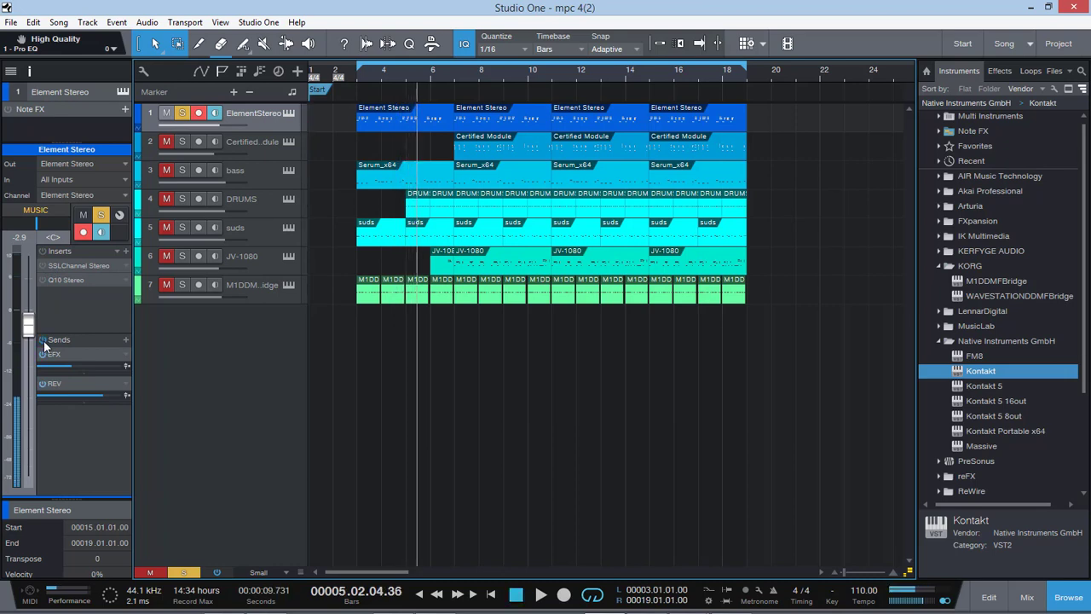
key(space)
key(space)
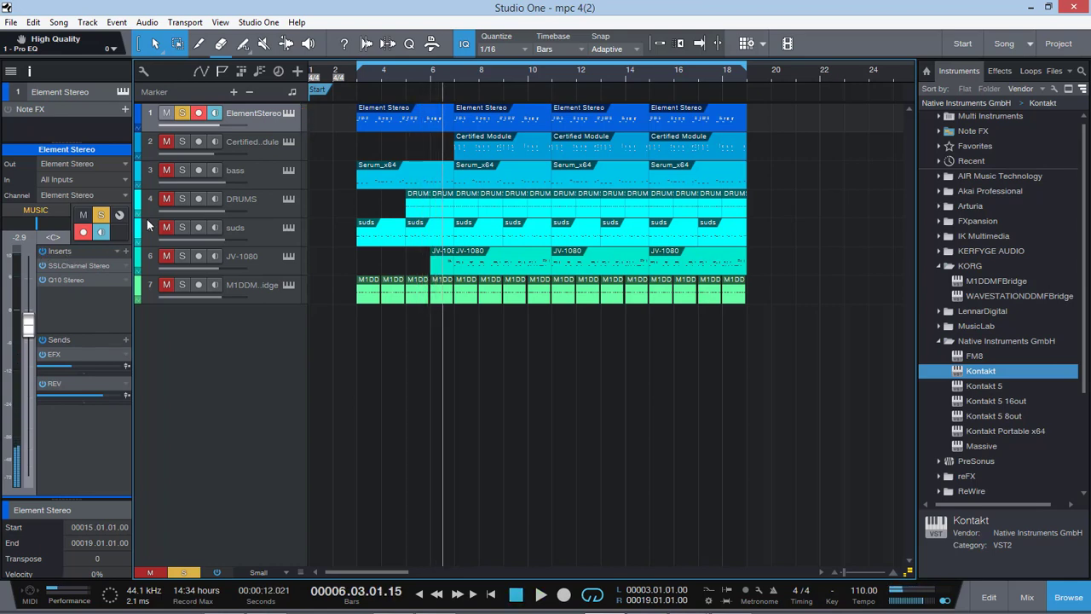
- Solo the Certified Module track, turn off its inserts and sends, and listen to it with ElementStereo muted
click(256, 148)
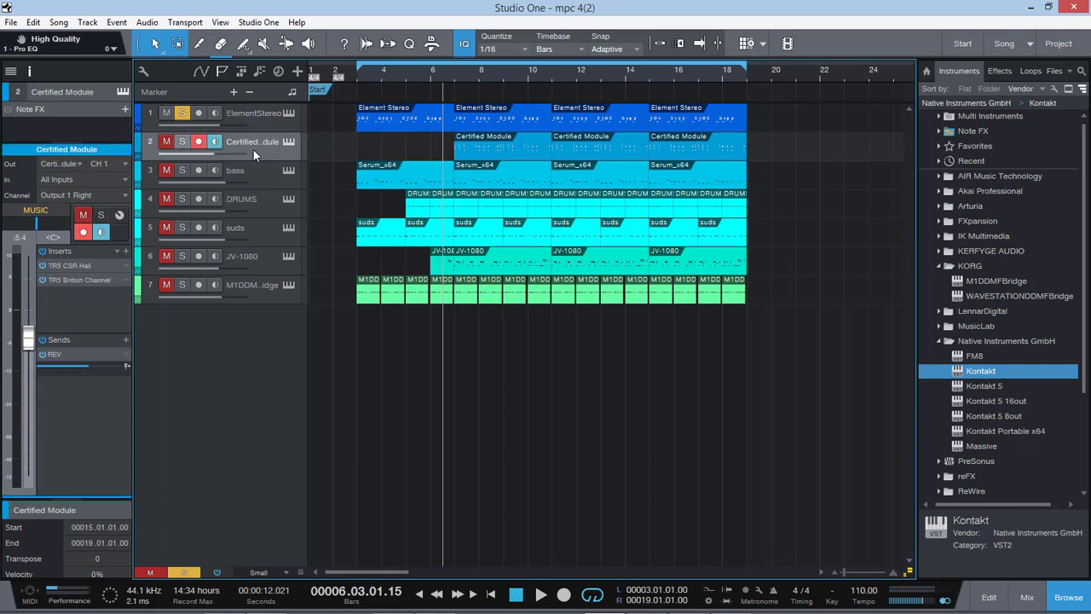
click(168, 148)
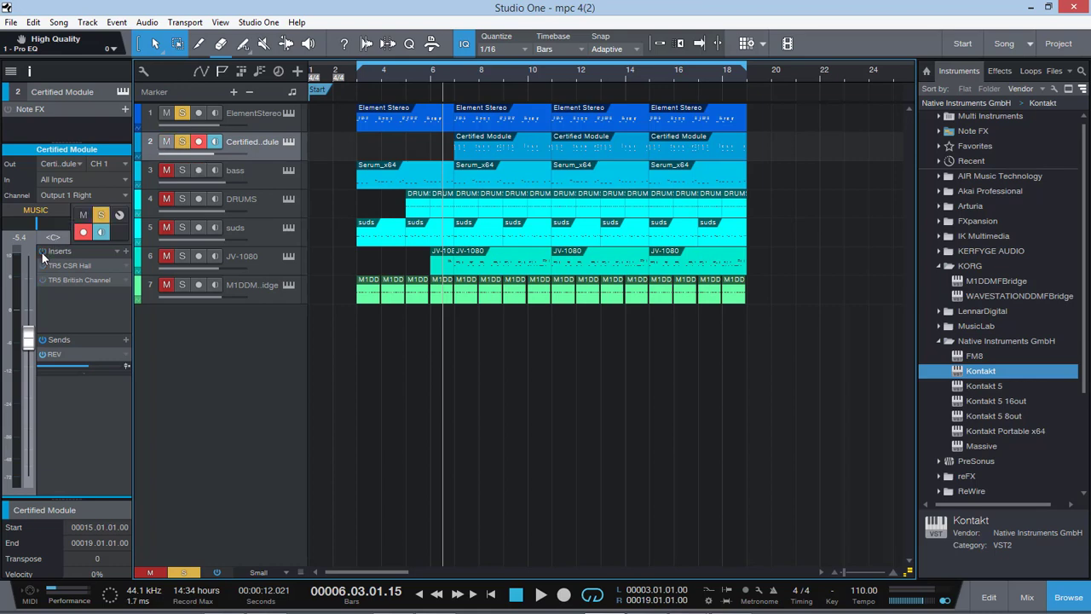
click(167, 113)
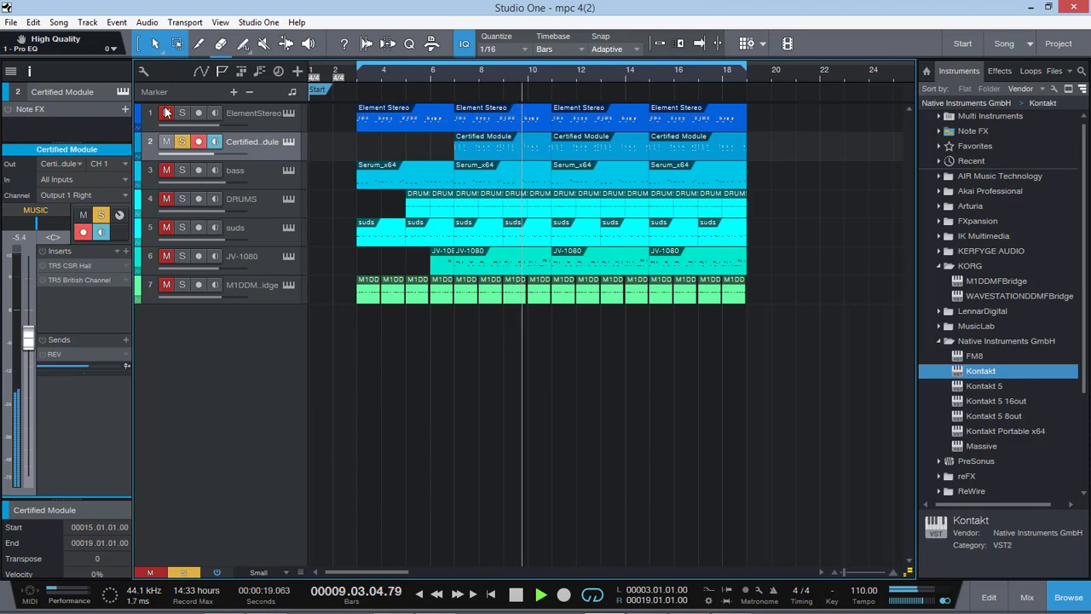
key(space)
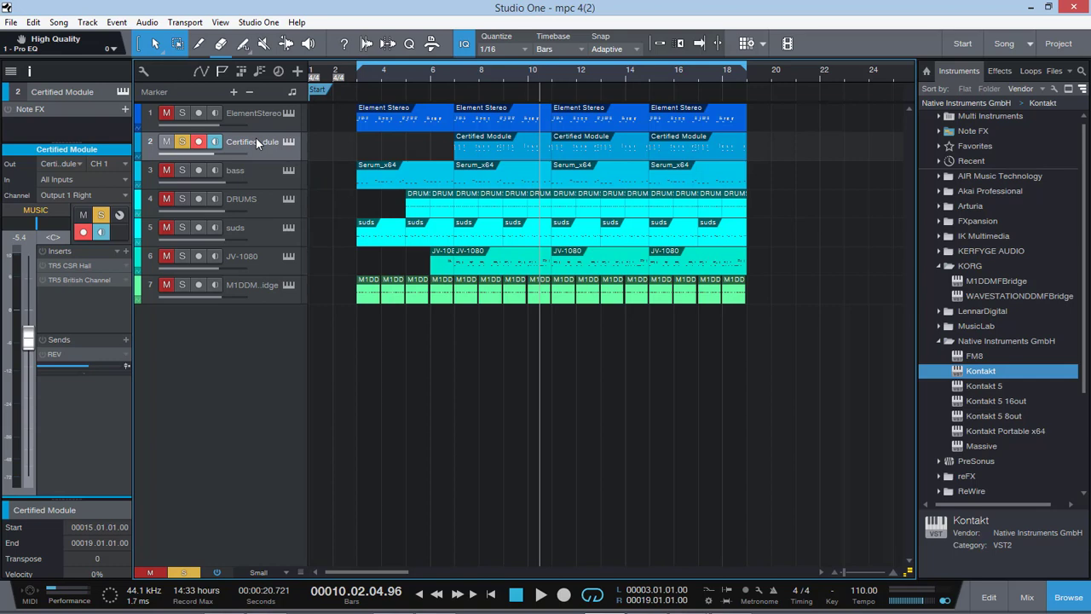
- Audition Certified Module together with ElementStereo from bars 3 and 7, and mute ElementStereo again
click(355, 75)
key(space)
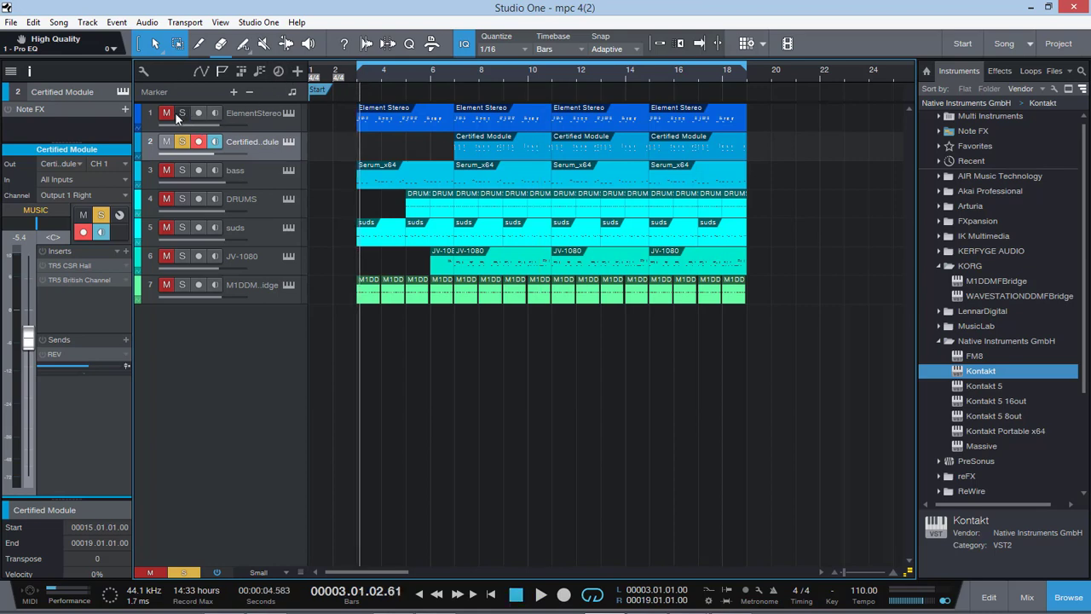
key(space)
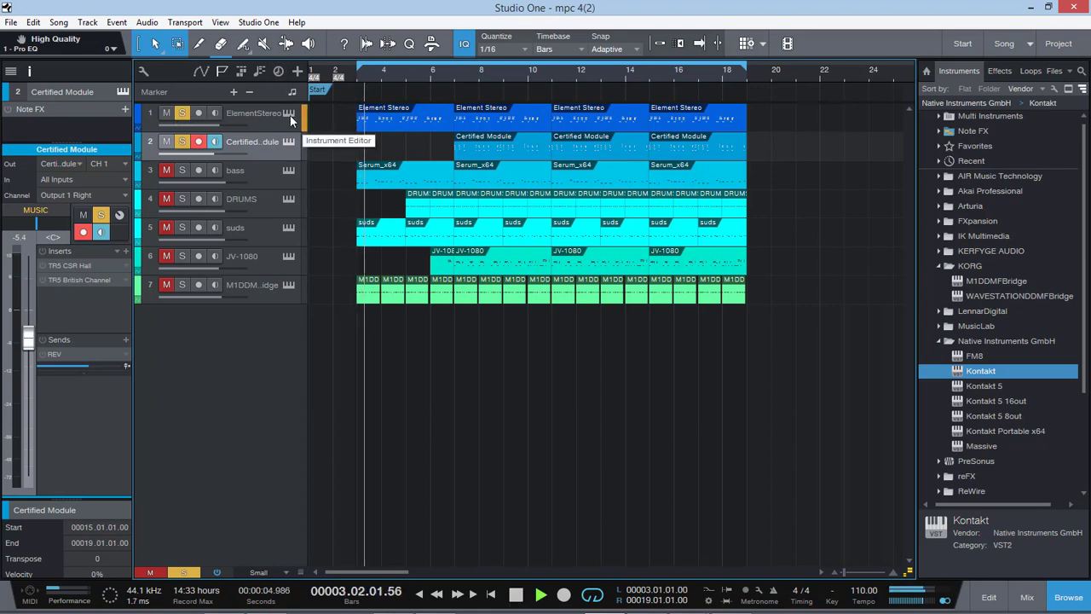
click(448, 73)
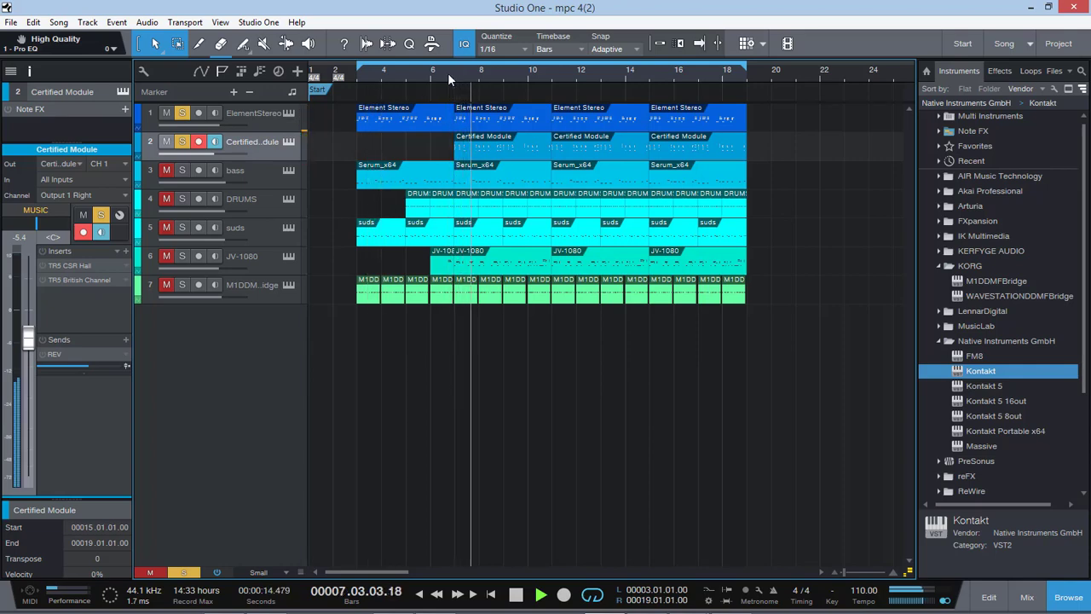
key(space)
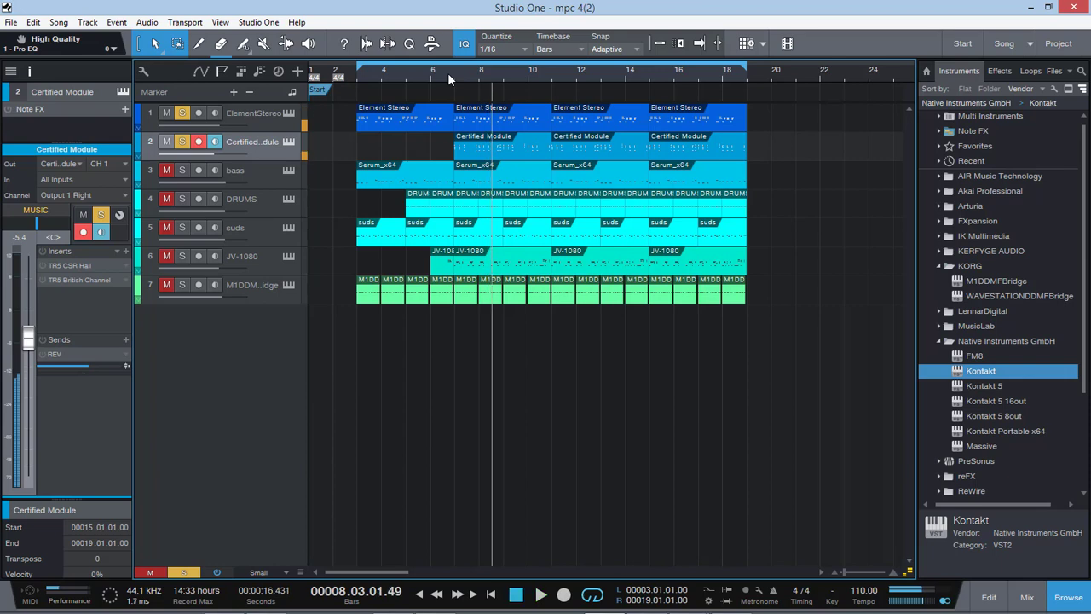
click(167, 114)
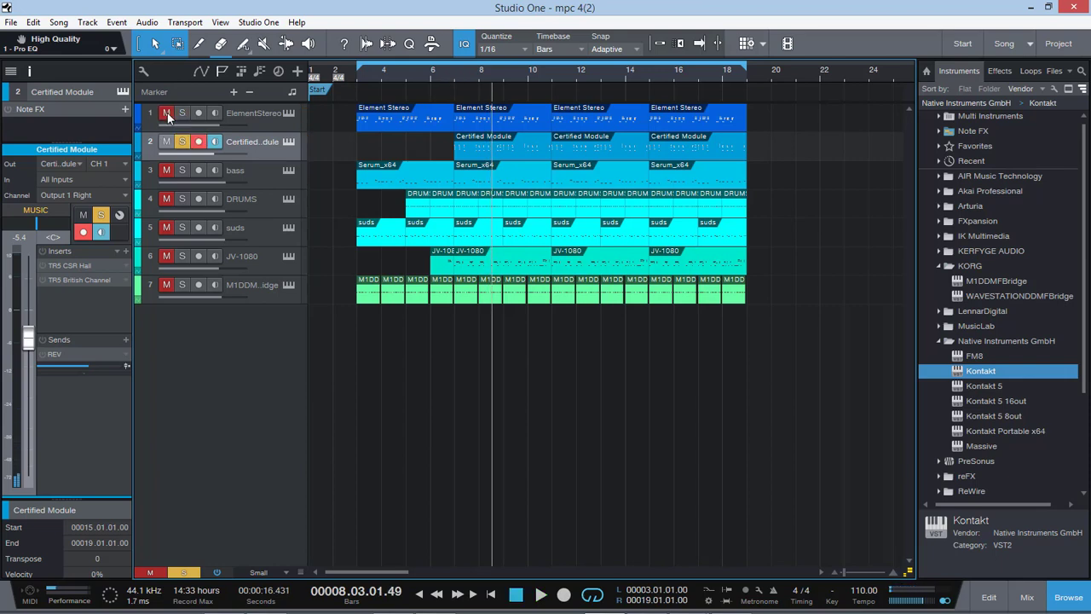
- Open Certified Module's TR5 British Channel insert, move its window below the ruler and place the playhead just before bar 7
click(83, 279)
drag(307, 172, 517, 117)
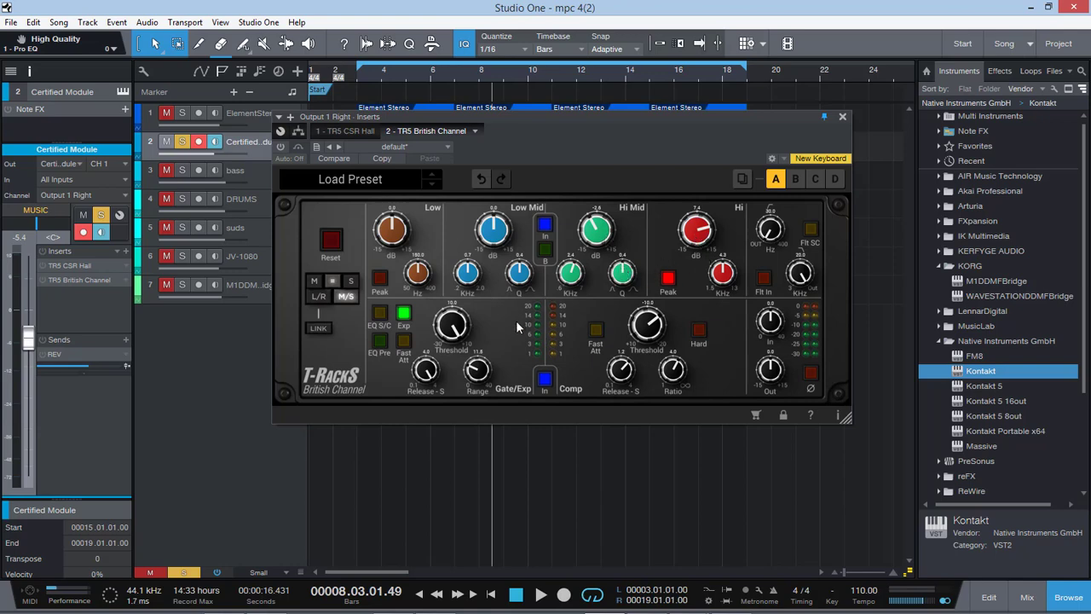
click(405, 315)
drag(444, 119, 490, 156)
click(449, 72)
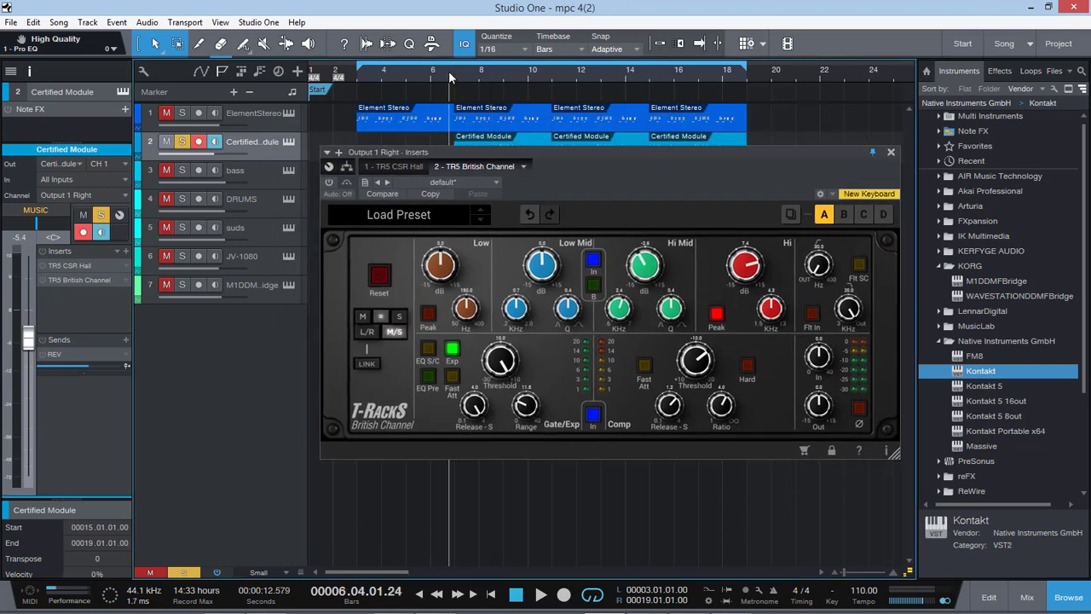
- Activate the TR5 British Channel insert and compare the Certified Module part with the plug-in bypassed and active
click(346, 183)
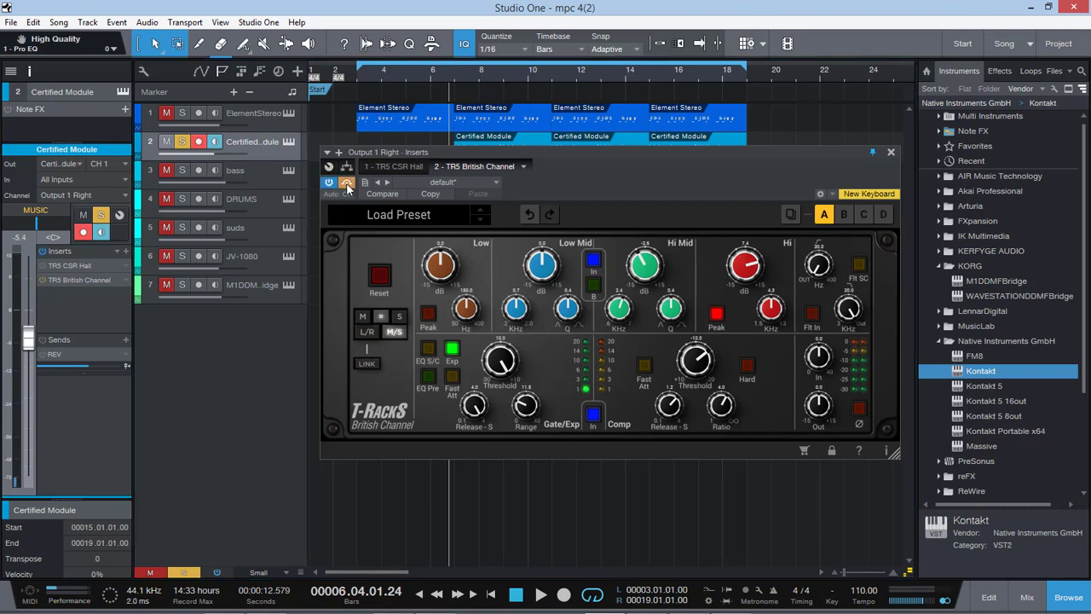
click(441, 72)
key(space)
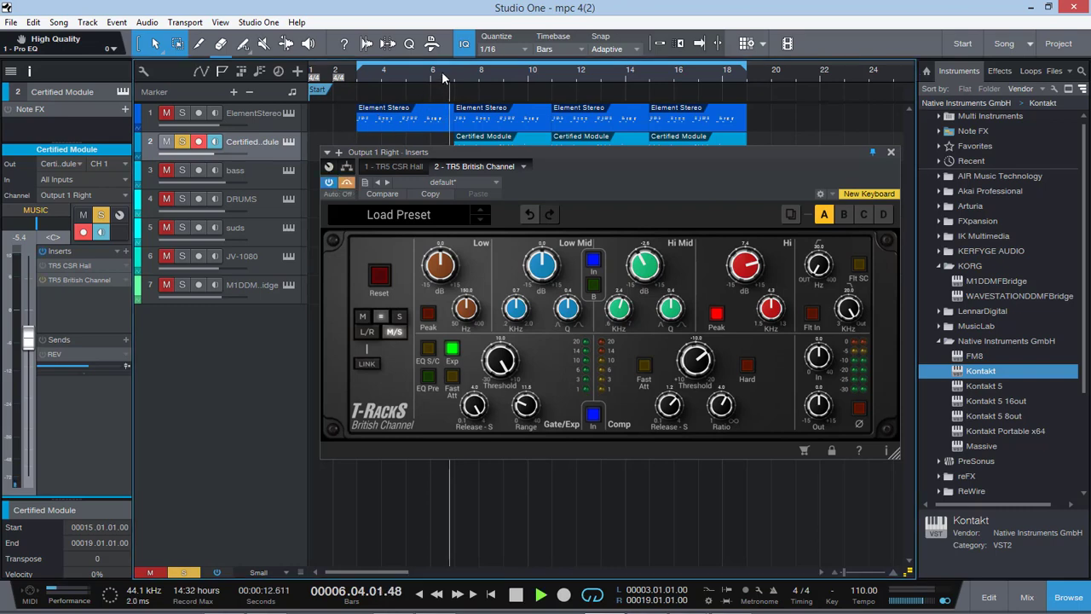
click(346, 183)
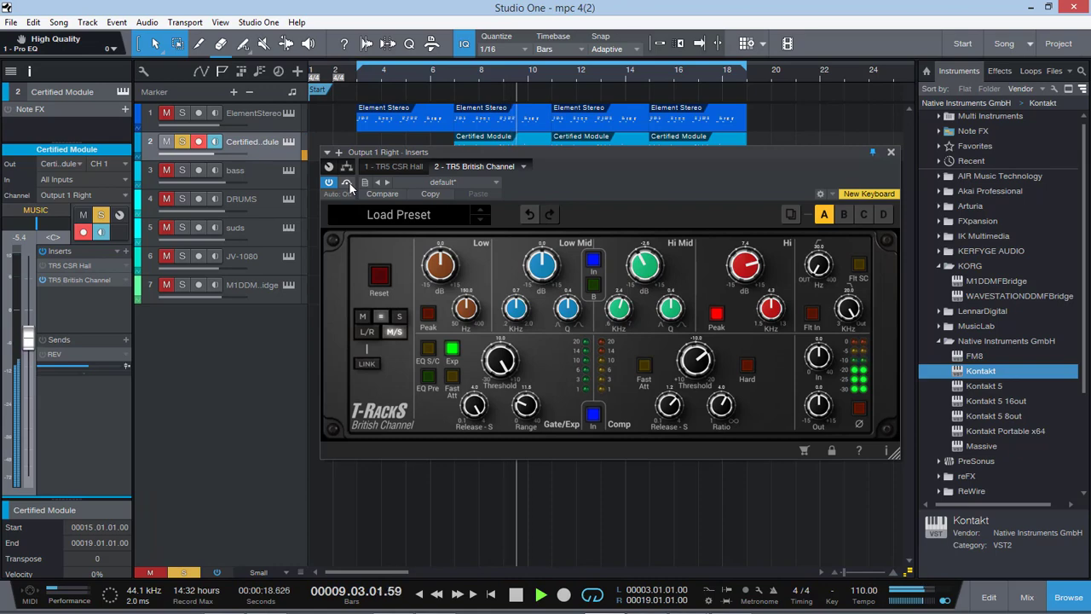
click(347, 183)
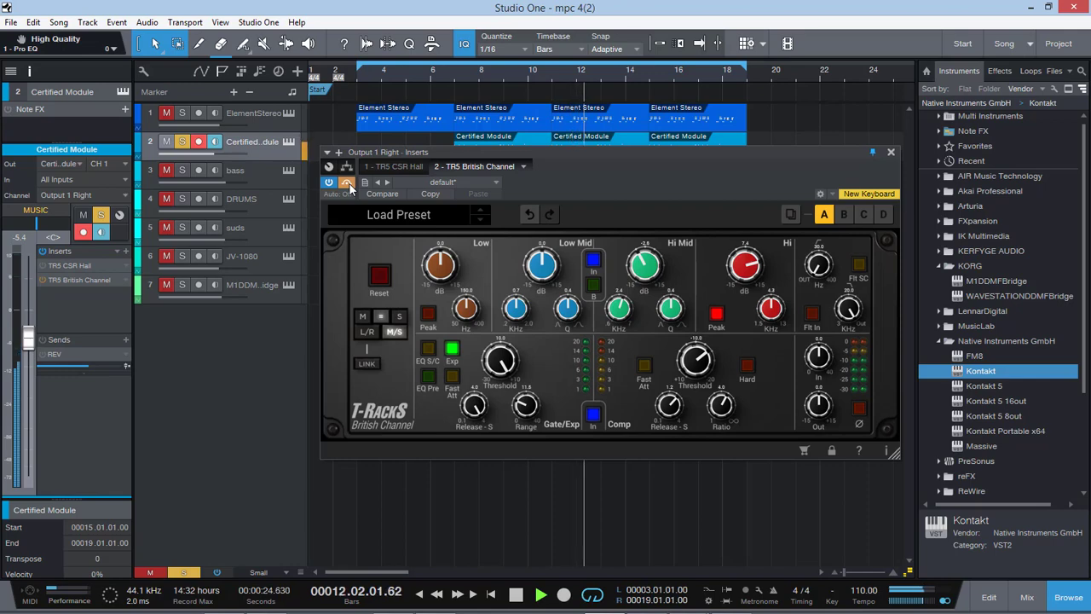
click(347, 183)
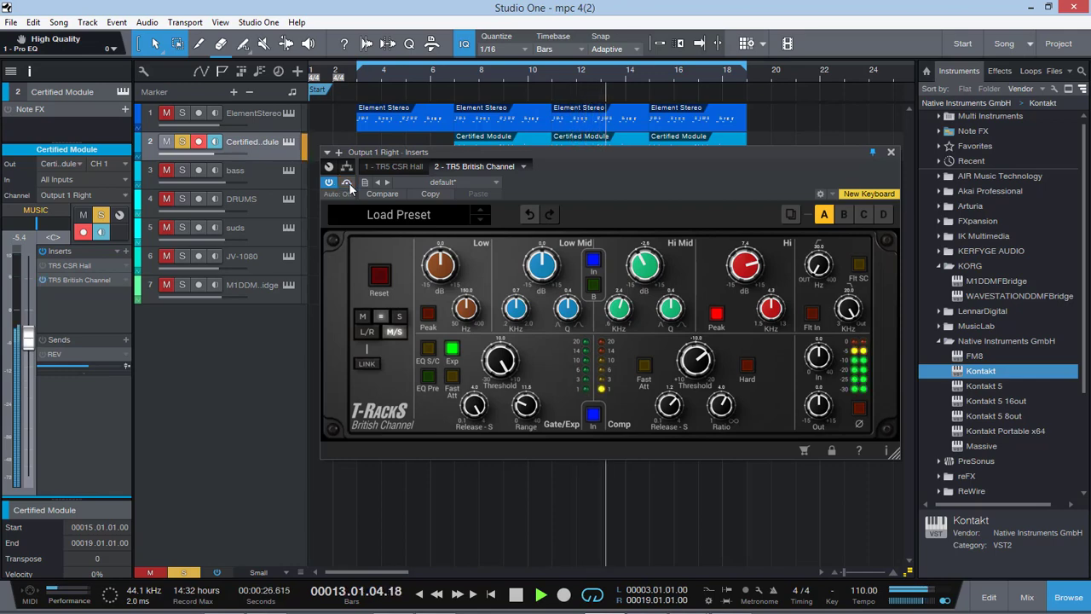
key(space)
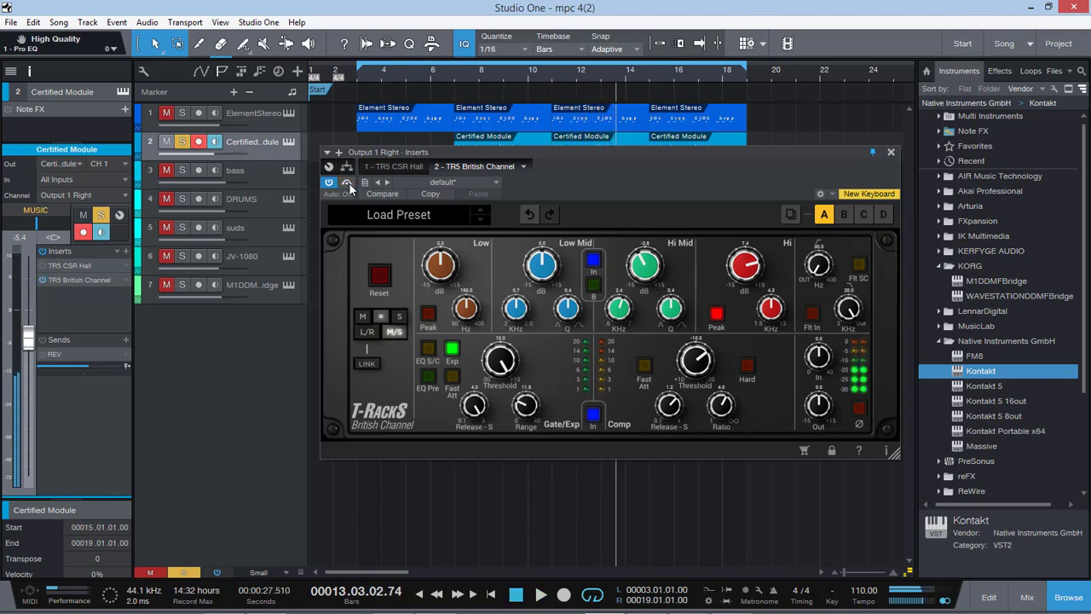
- Open and activate the TR5 CSR Hall reverb on Certified Module and listen to the soloed part
double_click(68, 266)
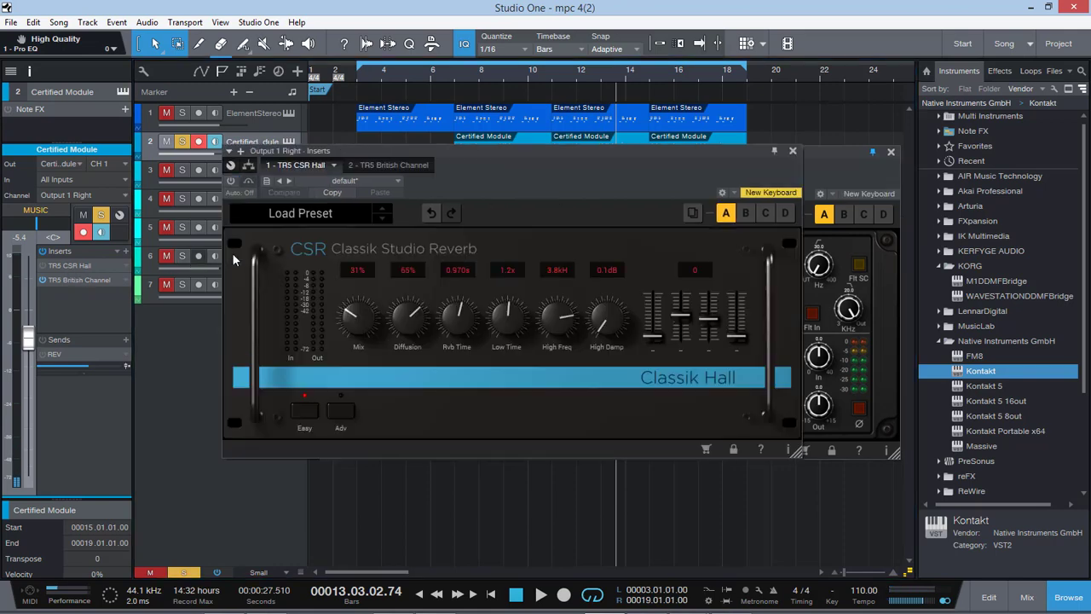
click(231, 181)
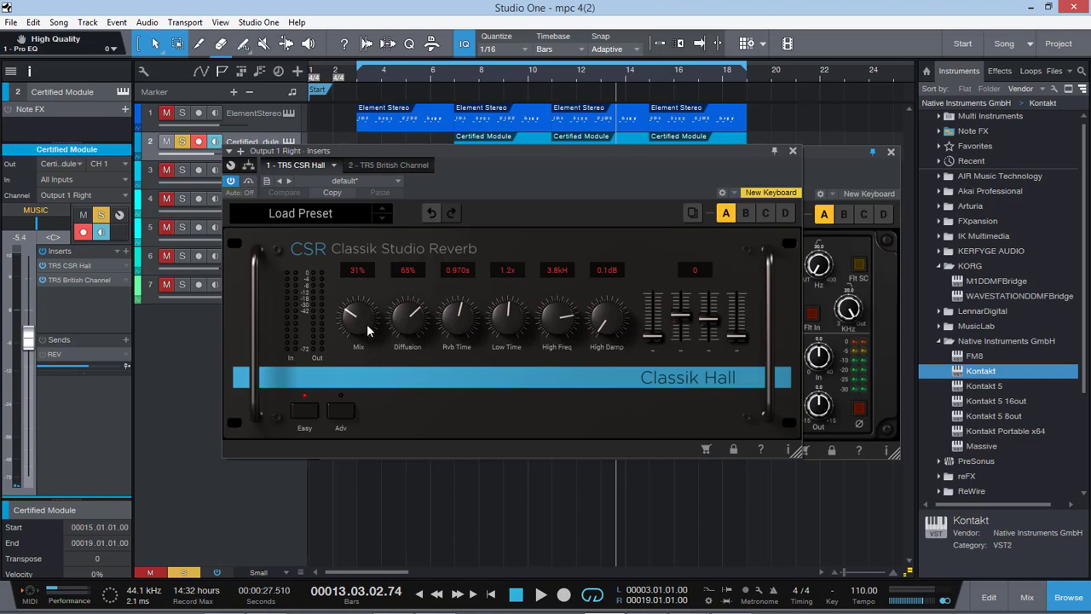
key(space)
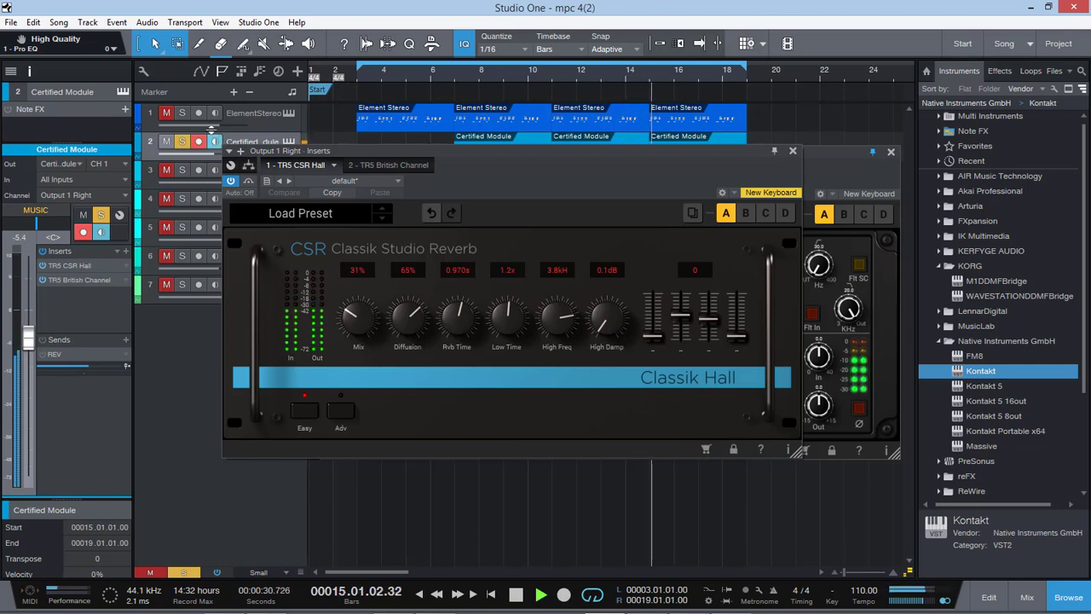
key(space)
- Play Certified Module with ElementStereo from about bar 6 and set the CSR Hall Mix to 23%
click(423, 74)
key(space)
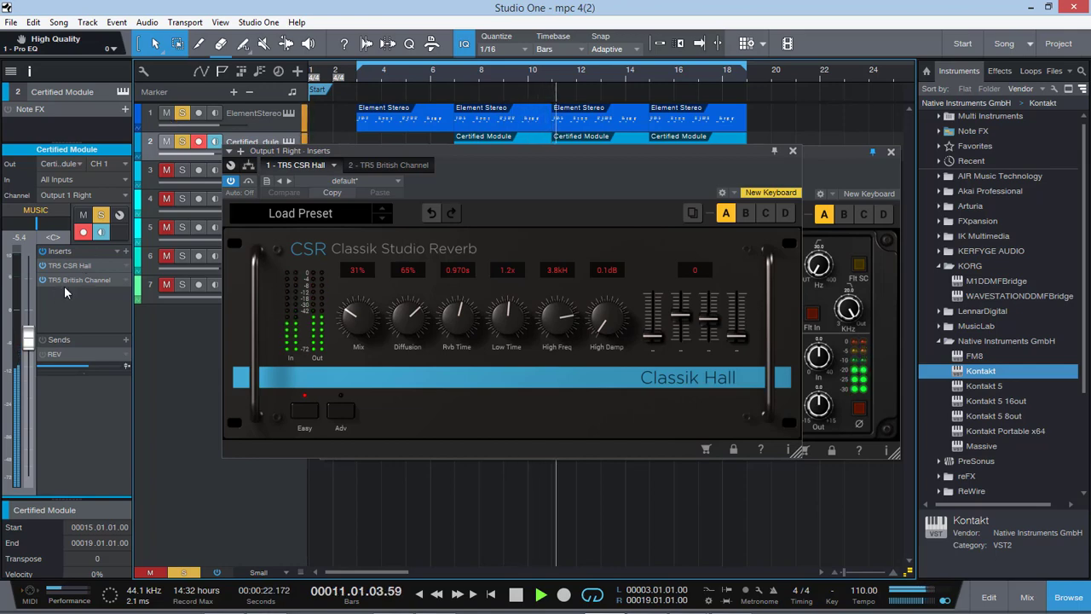
mouse_move(368, 328)
mouse_down()
mouse_move(360, 352)
mouse_move(363, 337)
mouse_up()
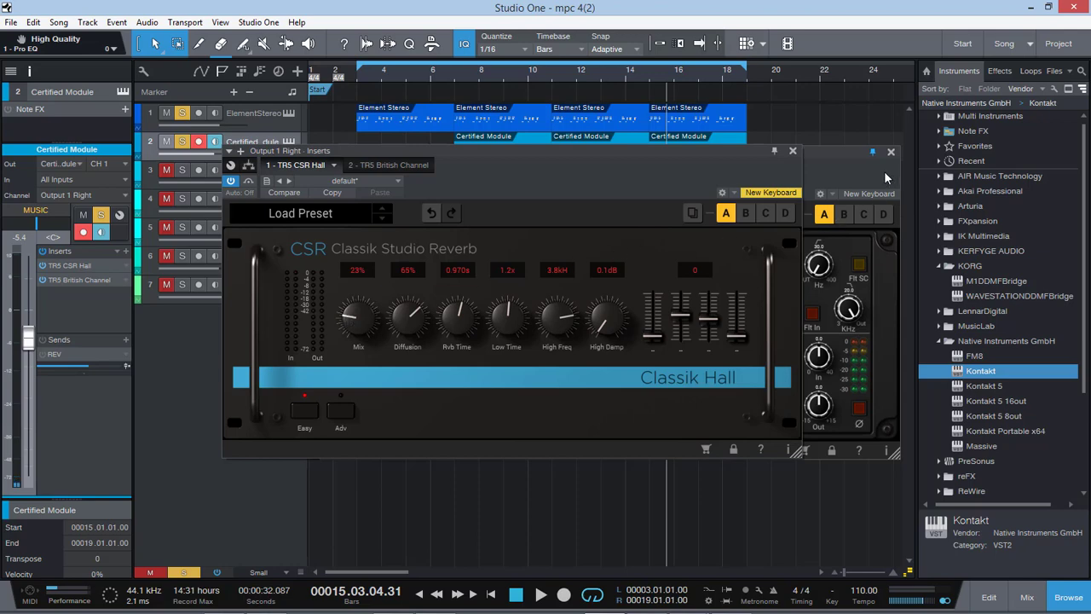
- Activate Certified Module's REV send, inspect the bus's Tverb reverb during playback, and close the plug-in windows
double_click(72, 359)
click(430, 166)
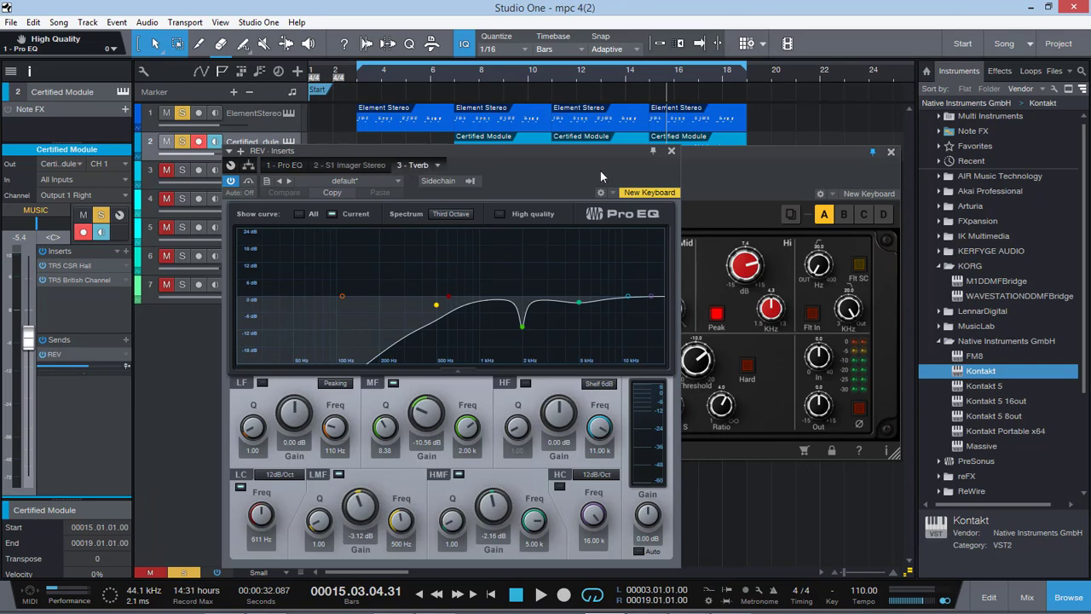
click(672, 153)
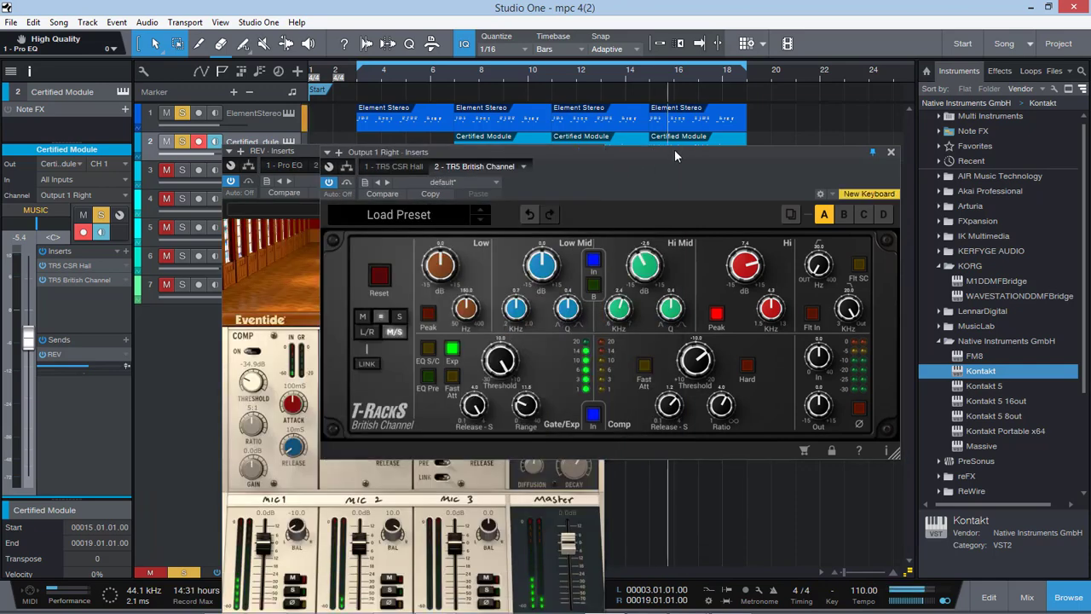
click(892, 153)
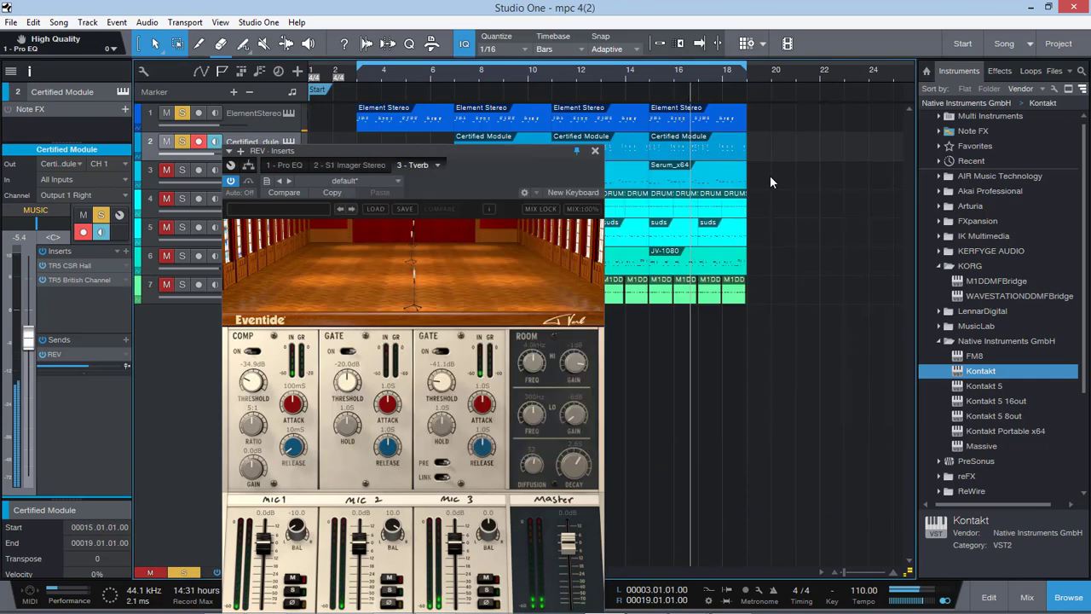
click(596, 151)
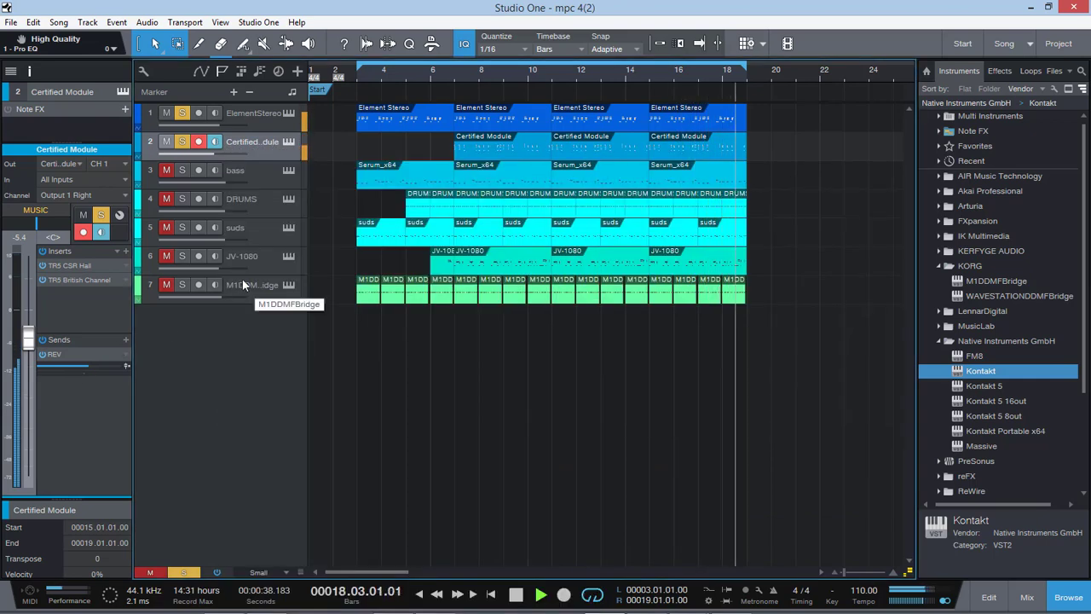
- Solo the bass track, open its SSLGChannel Stereo insert, and play from bar 3 with the inserts turned off
key(space)
click(158, 173)
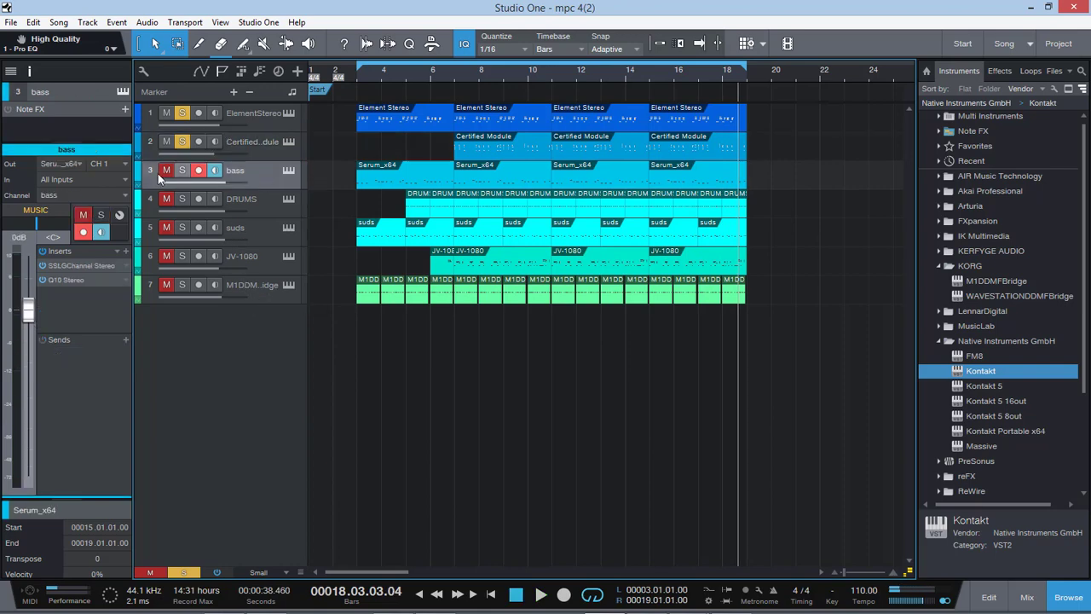
key(s)
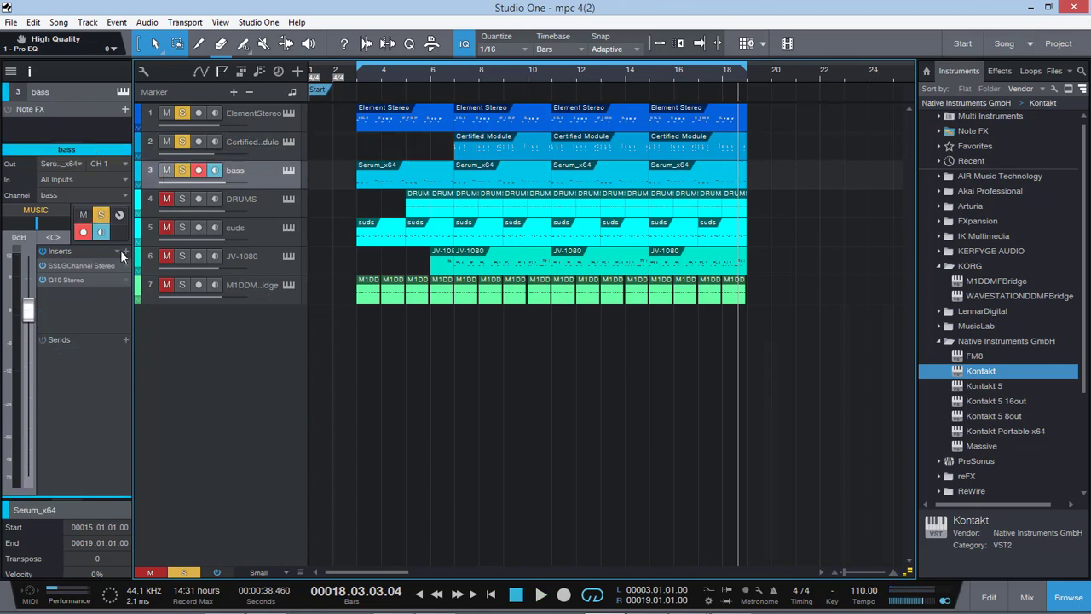
click(77, 262)
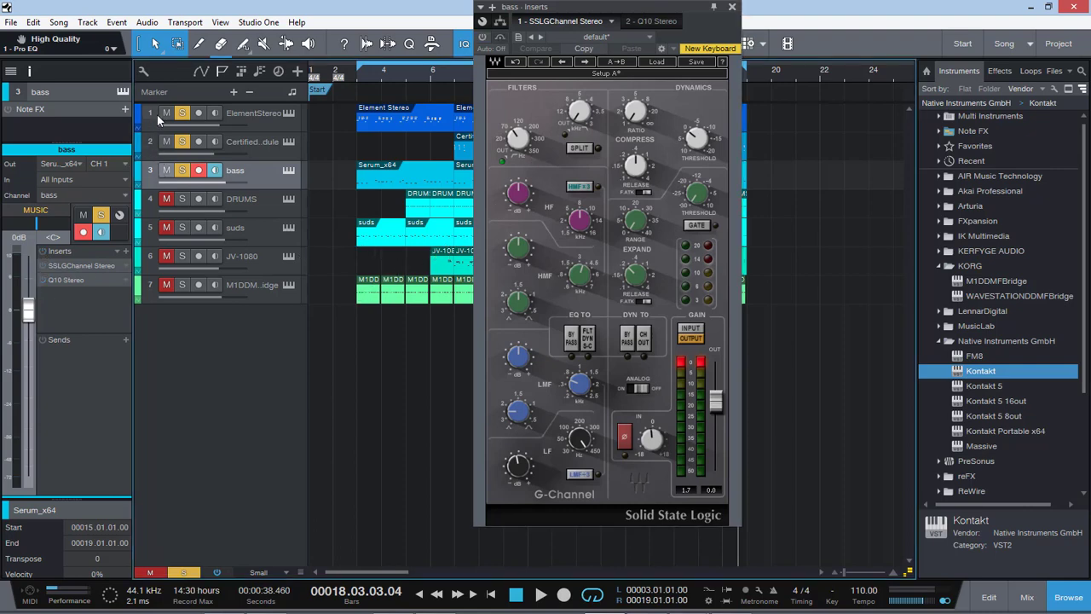
click(368, 71)
key(space)
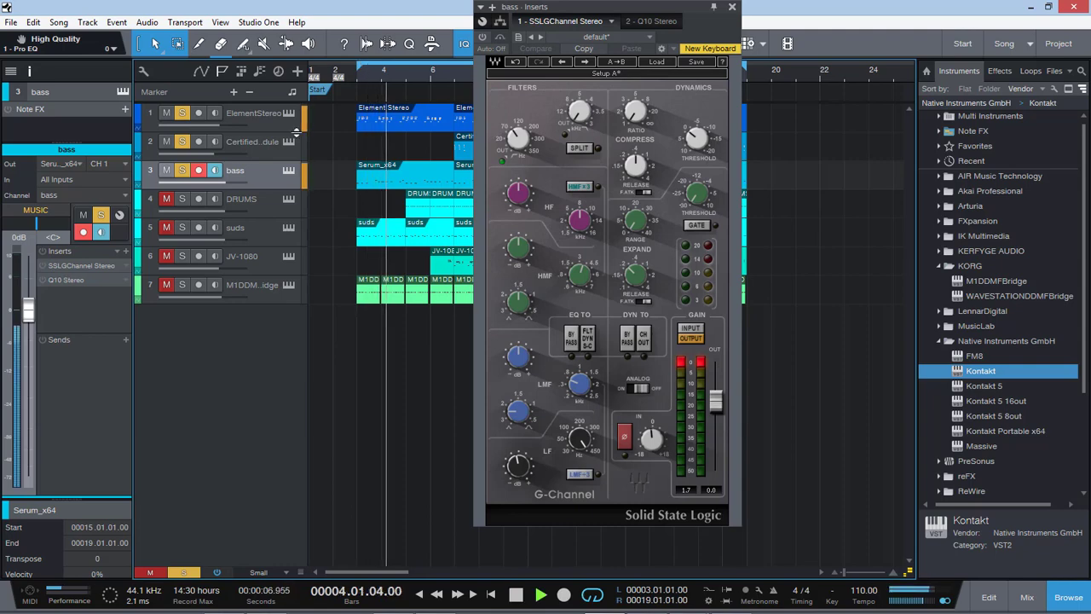
- Listen to the unprocessed bass while toggling the mutes on ElementStereo and Certified Module, and stop playback
click(167, 142)
click(167, 113)
click(167, 113)
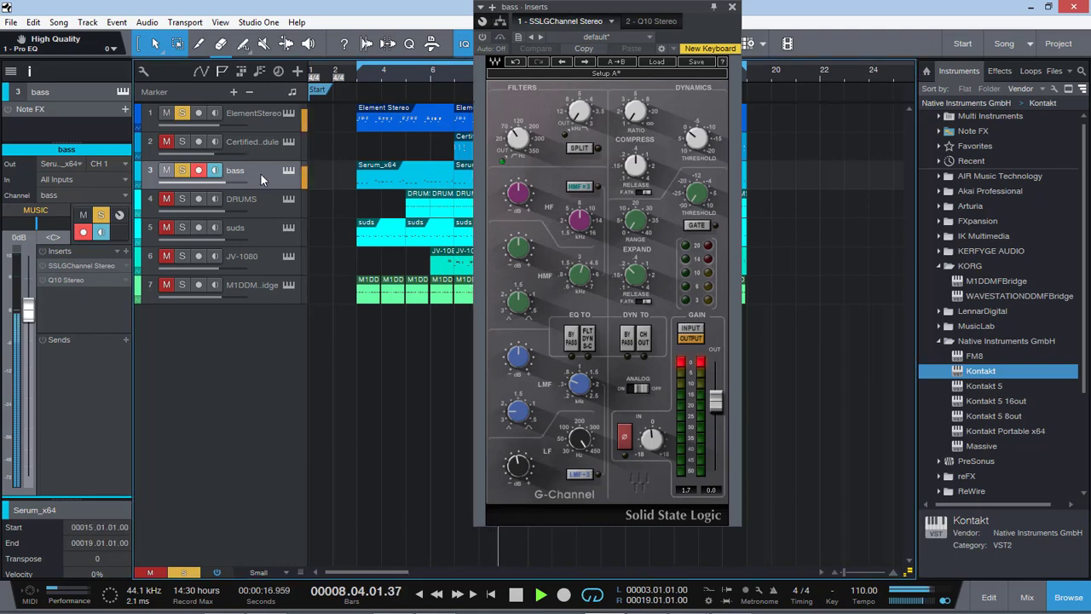
key(space)
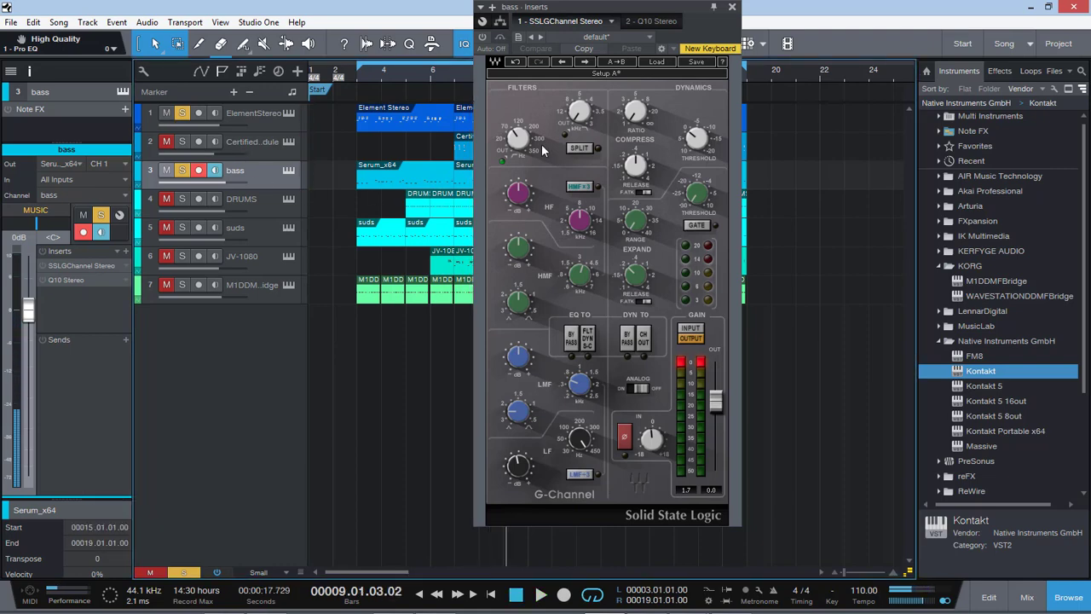
- Turn the bass track's SSLGChannel Stereo insert back on and inspect its low-cut filter, LF band and compressor release settings
click(519, 138)
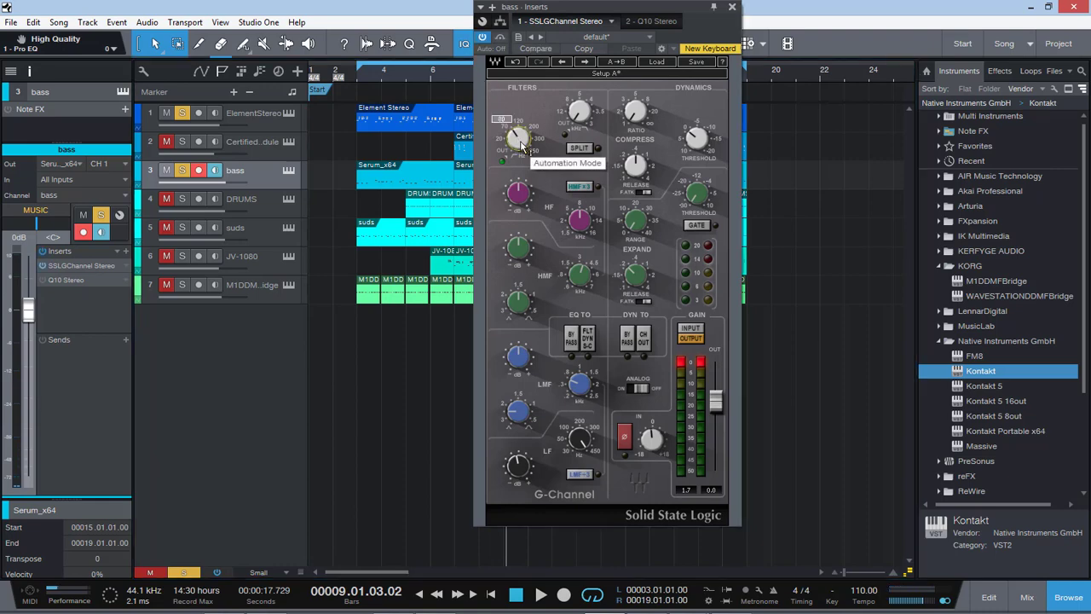
click(582, 440)
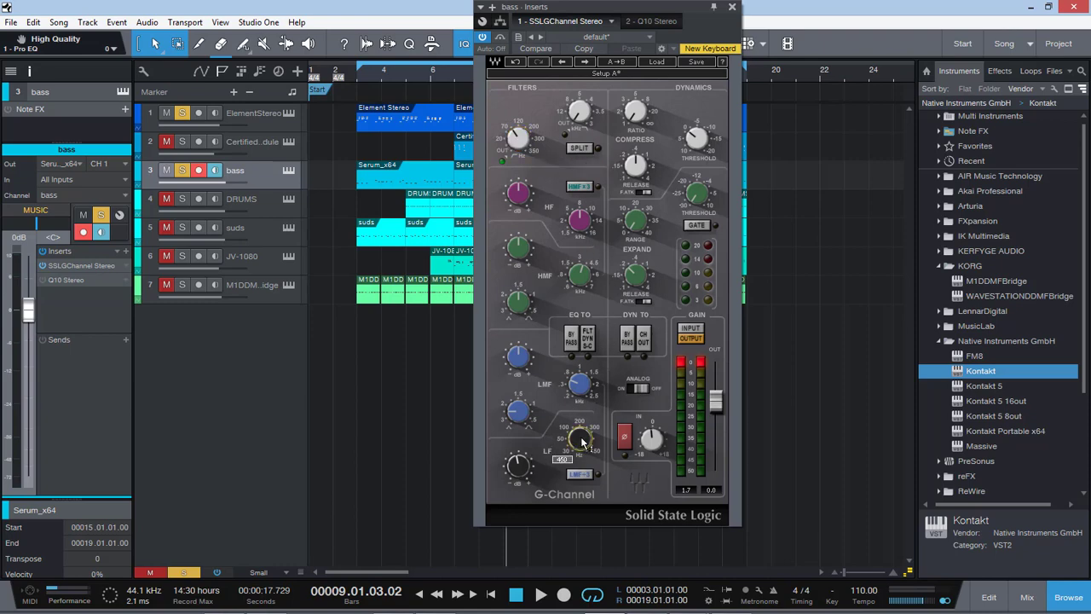
click(528, 466)
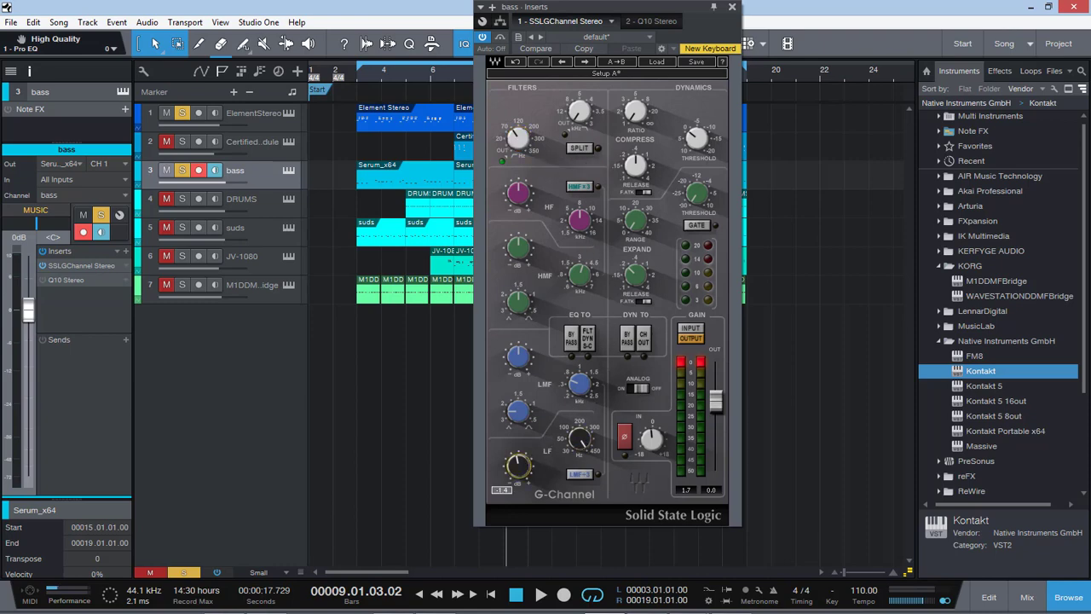
click(635, 164)
- Play from bar 3 while comparing the bass with SSLGChannel Stereo bypassed and active, close the plug-in window and stop playback
click(358, 78)
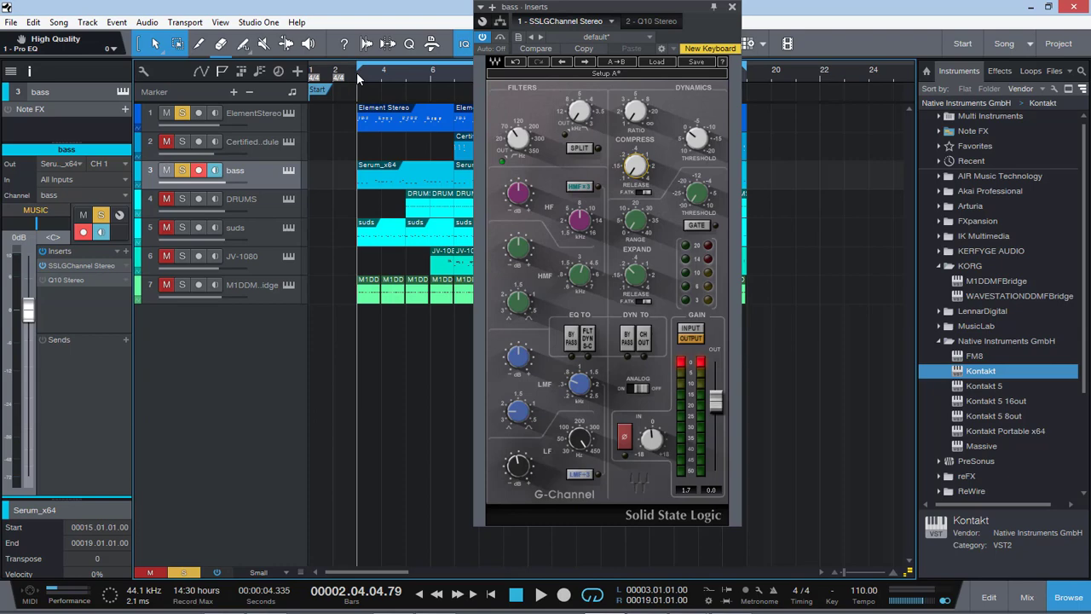
key(space)
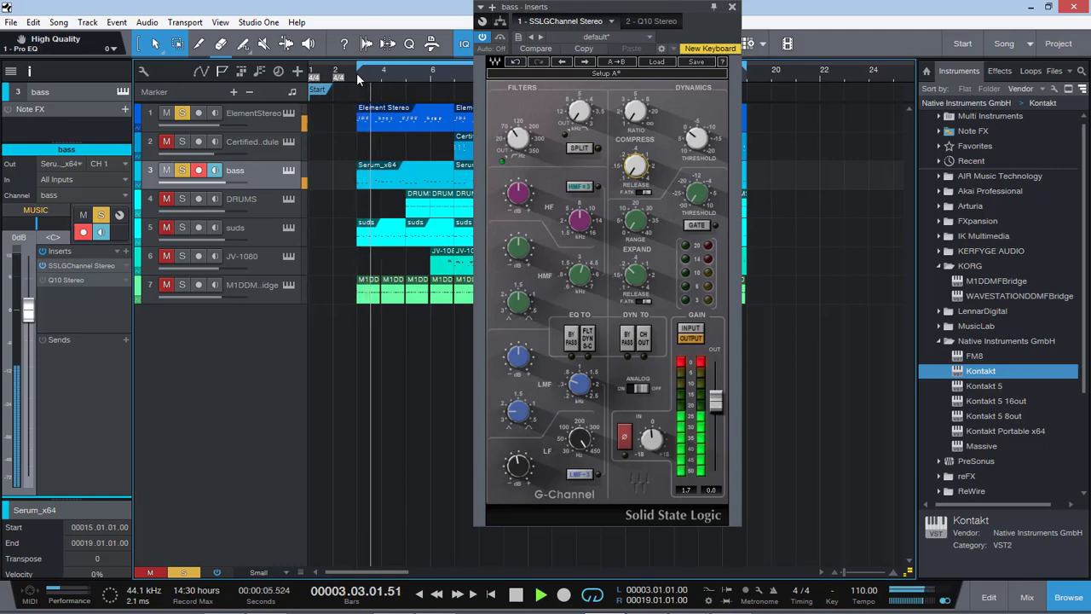
click(500, 38)
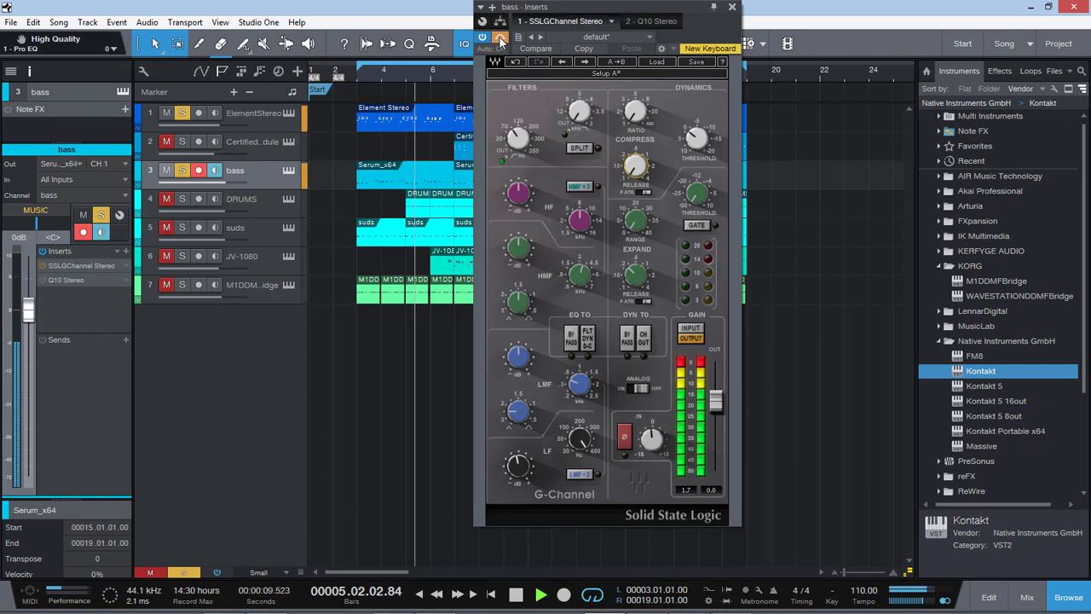
click(499, 39)
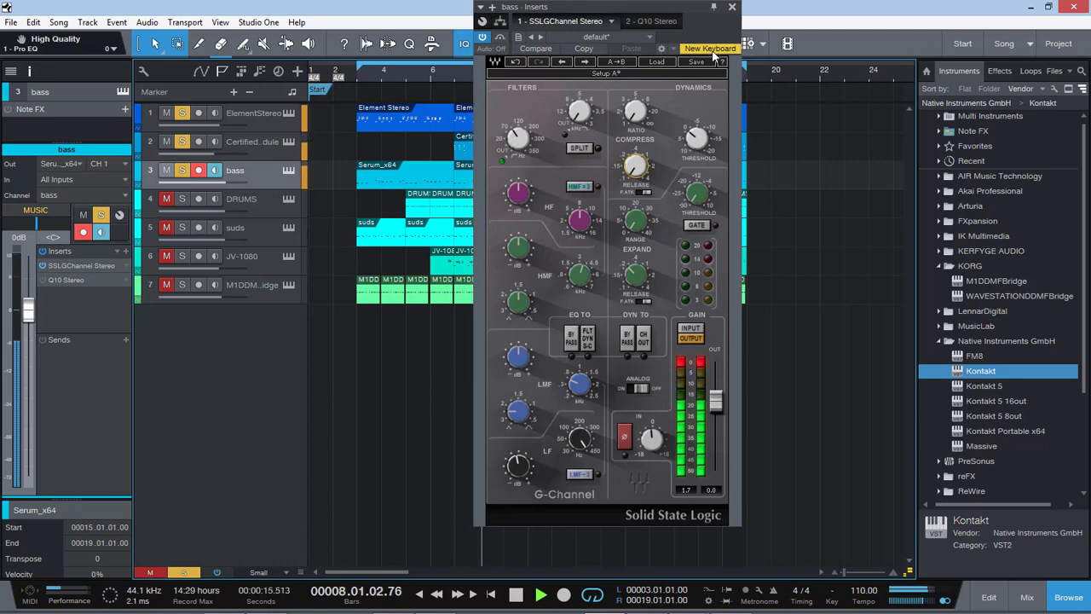
click(732, 8)
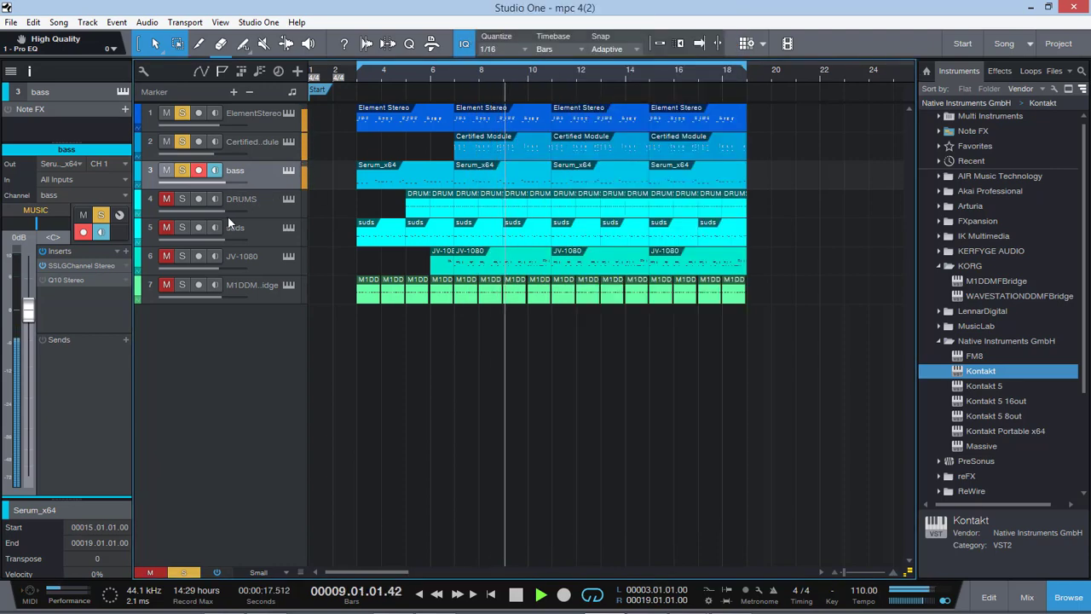
key(space)
- Solo the DRUMS track, open its NLS Channel Stereo insert, and play from bar 3 with the inserts turned off
click(252, 206)
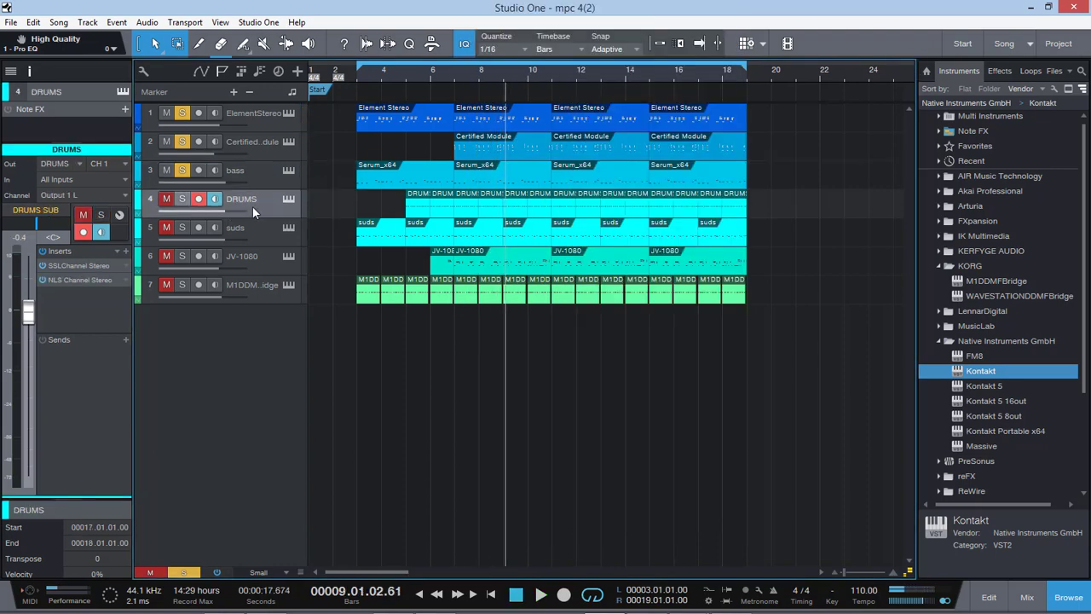
click(182, 199)
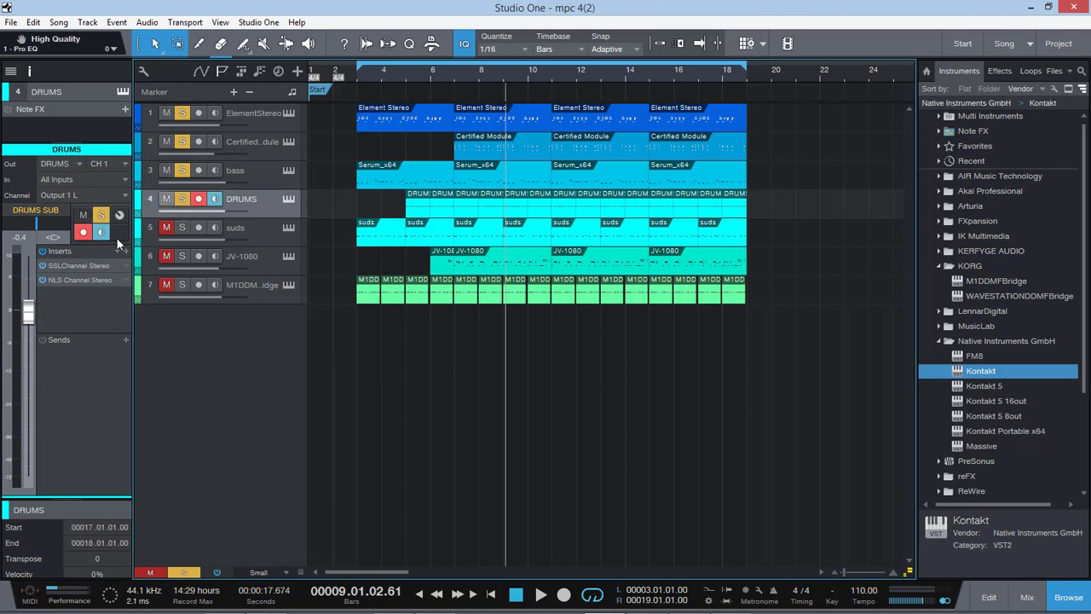
click(72, 282)
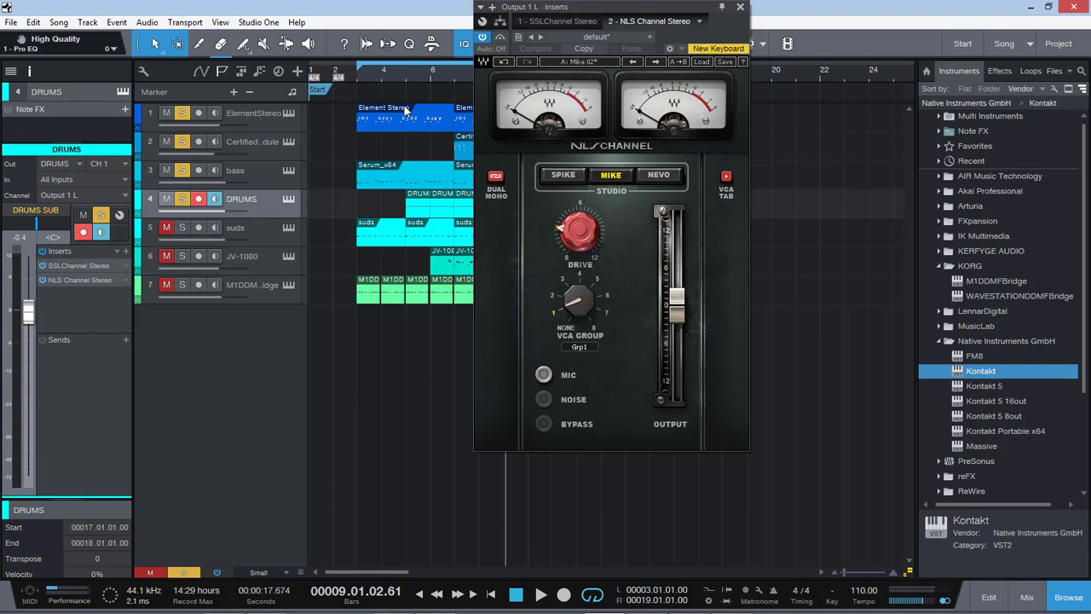
click(42, 250)
key(space)
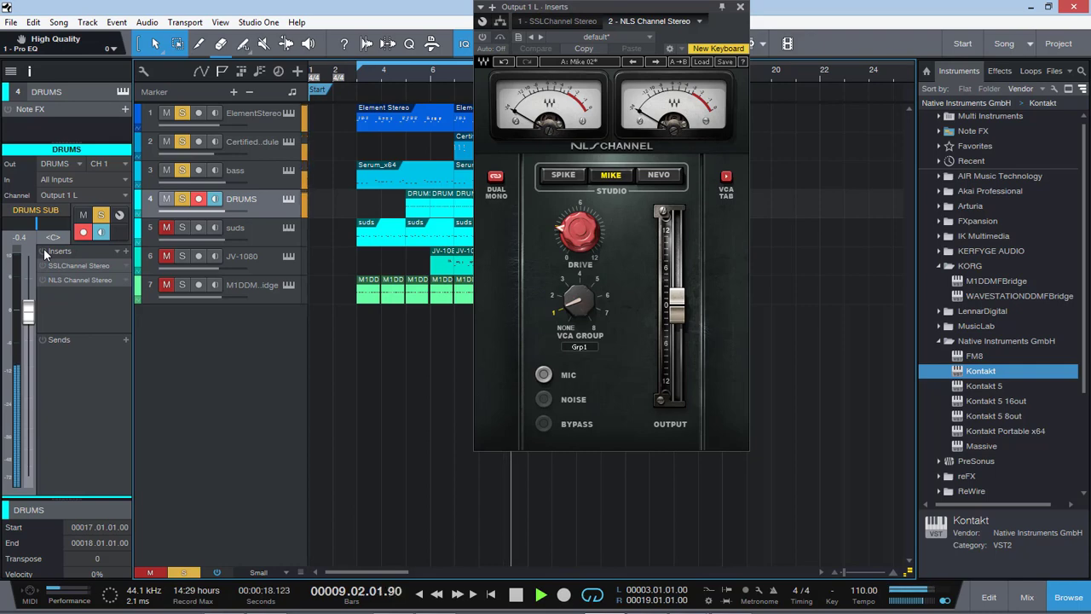
click(358, 70)
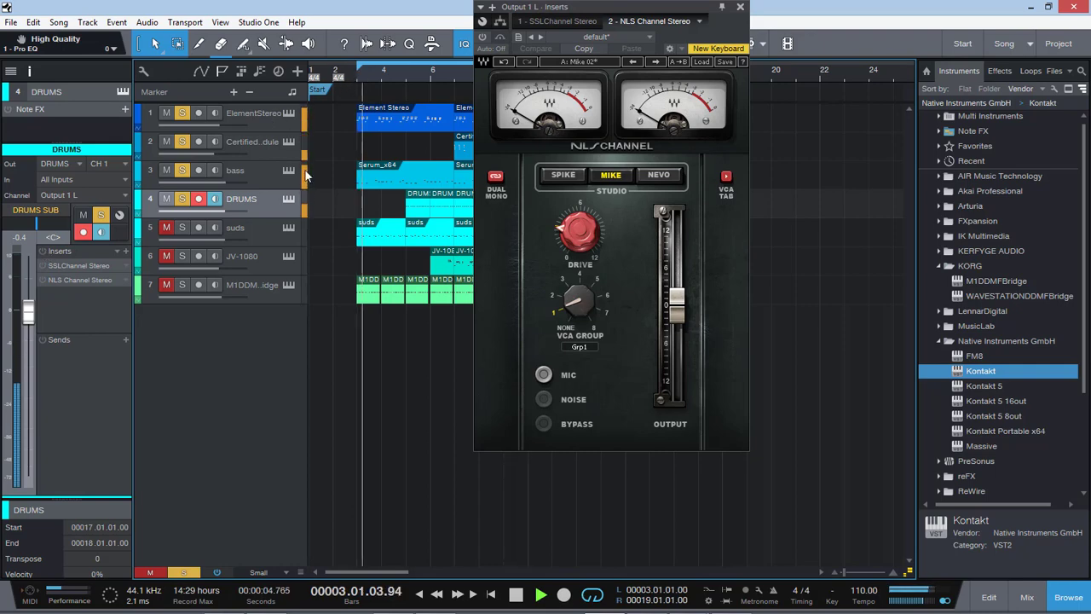
- Add the suds track to the soloed parts during playback and reselect the DRUMS track
click(226, 235)
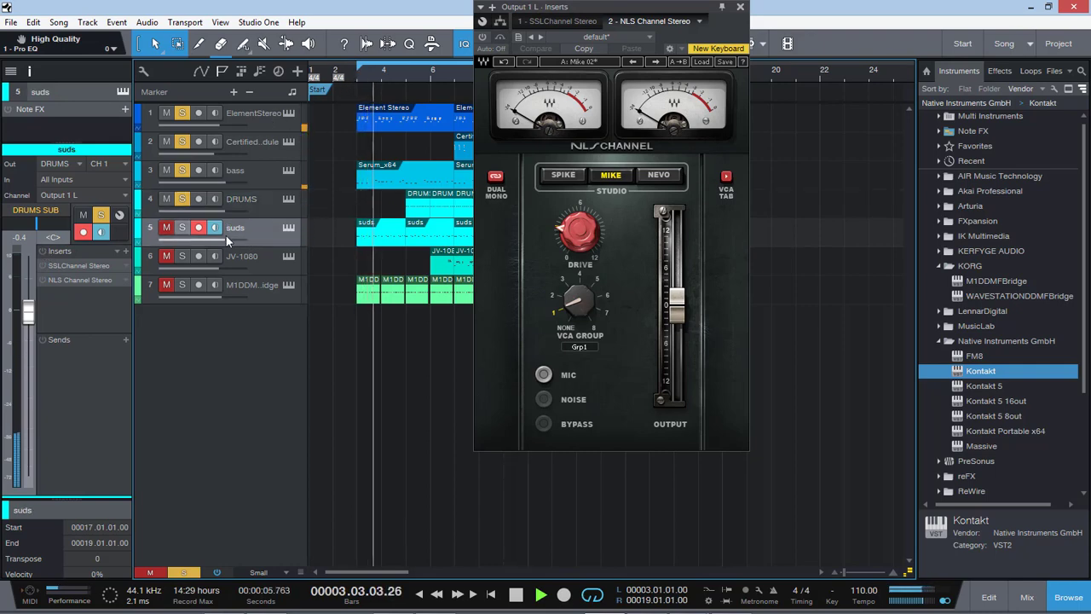
click(166, 227)
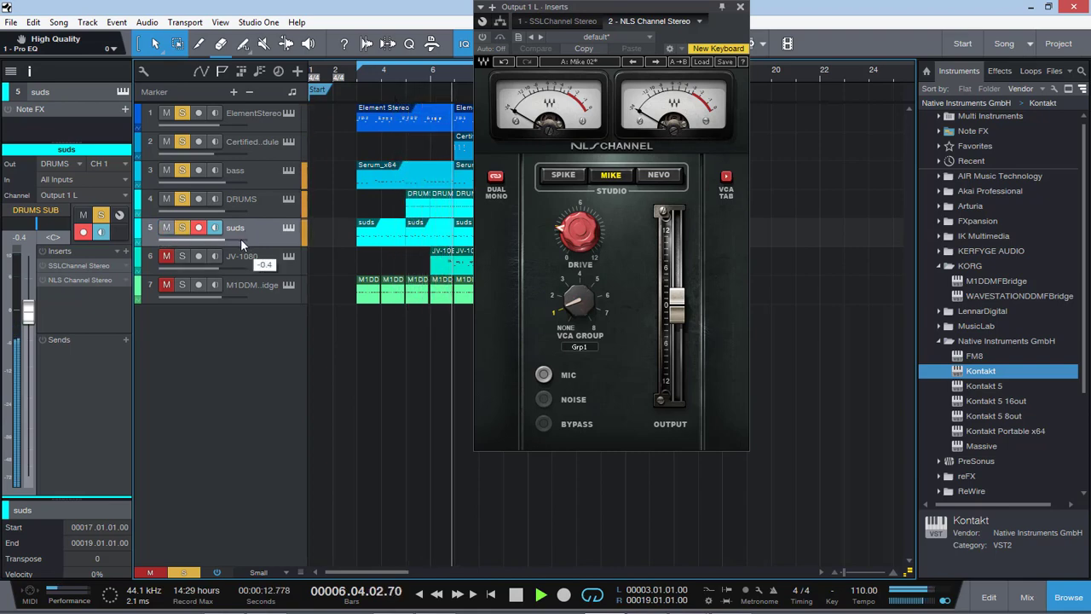
click(267, 202)
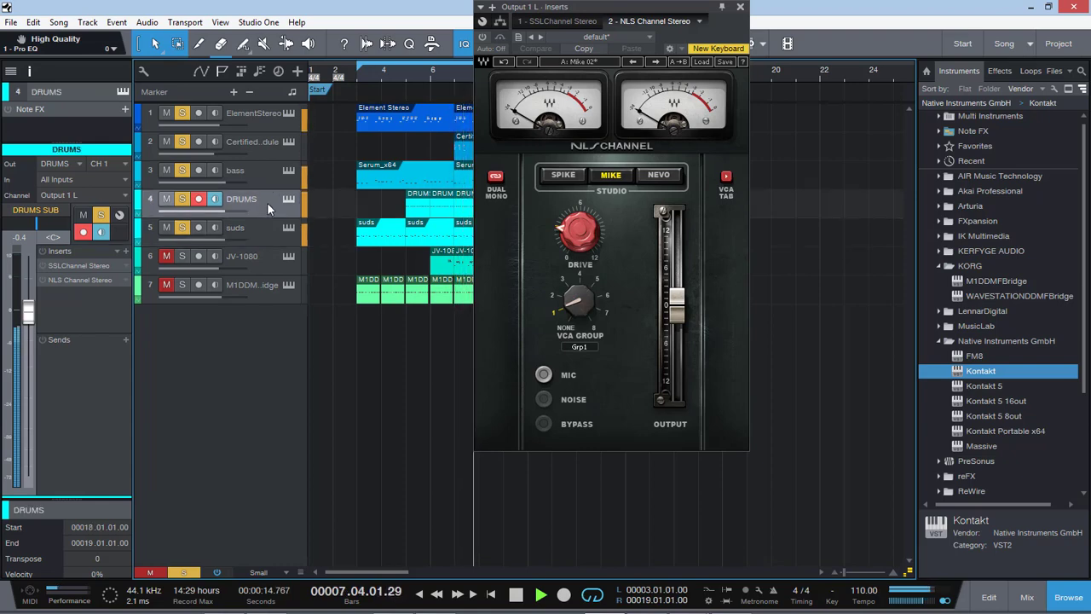
- Turn on the drums' NLS Channel Stereo and SSLChannel Stereo inserts during playback, close the plug-in window and stop playback
click(64, 279)
click(64, 278)
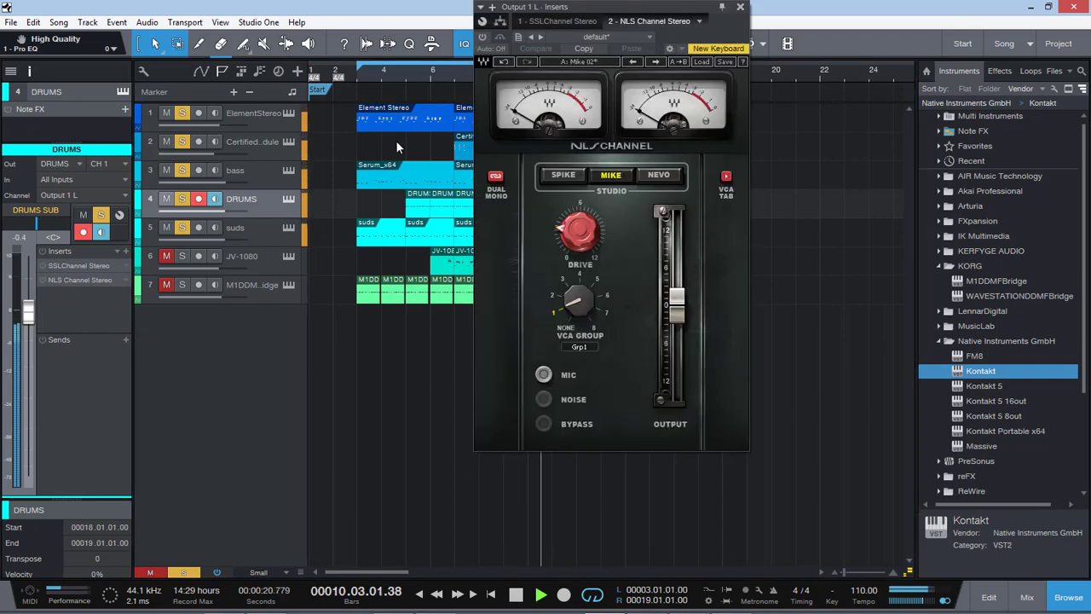
click(484, 36)
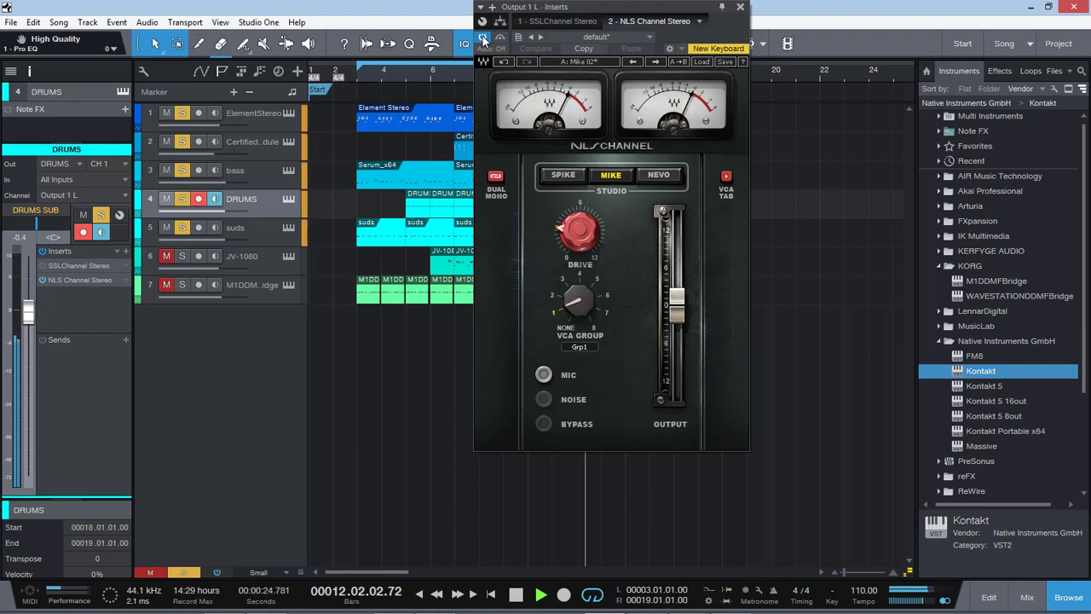
click(69, 264)
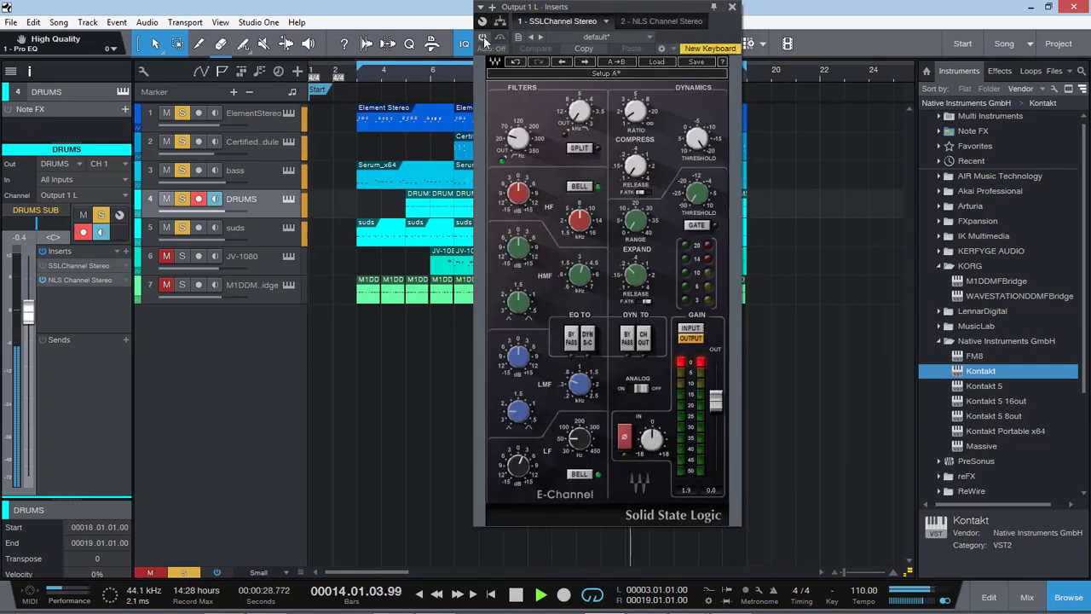
click(484, 39)
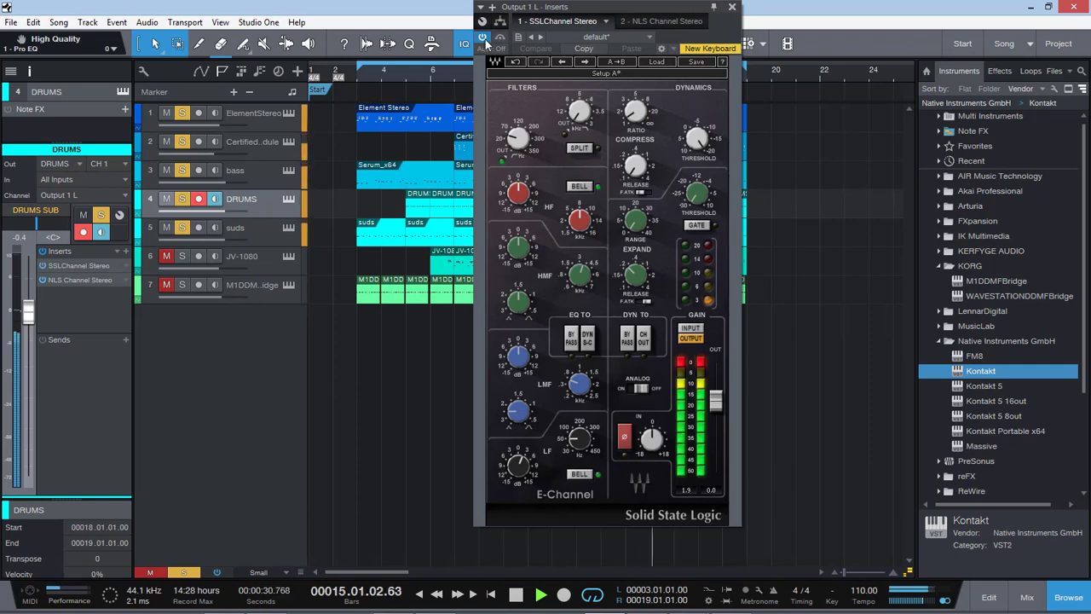
click(731, 7)
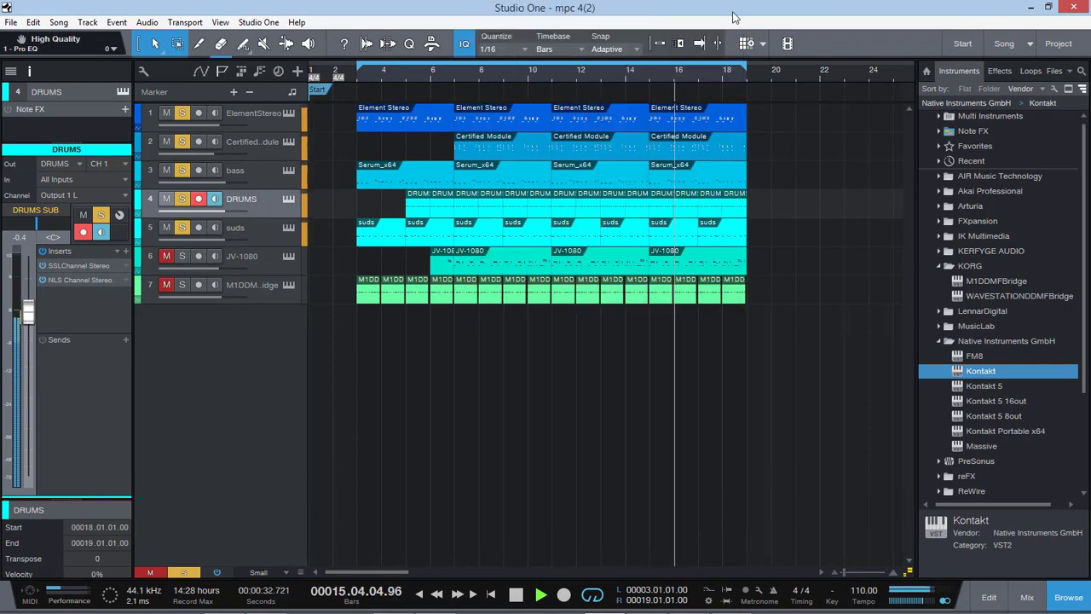
key(space)
- Switch the drums' NLS Channel from Dual Mono to Stereo and audition it briefly from about bar 6
click(85, 279)
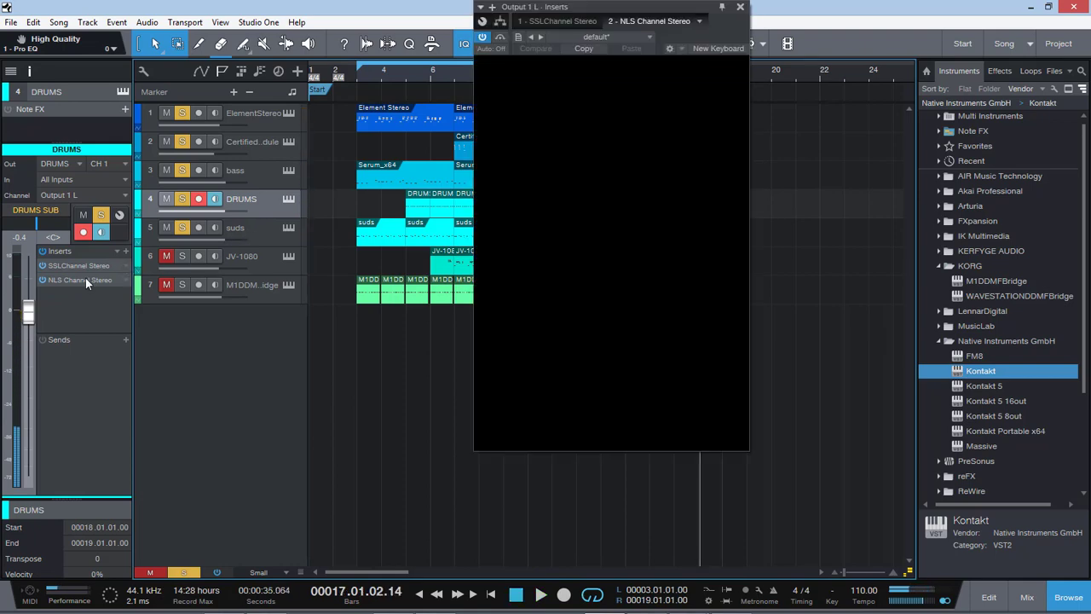
click(495, 177)
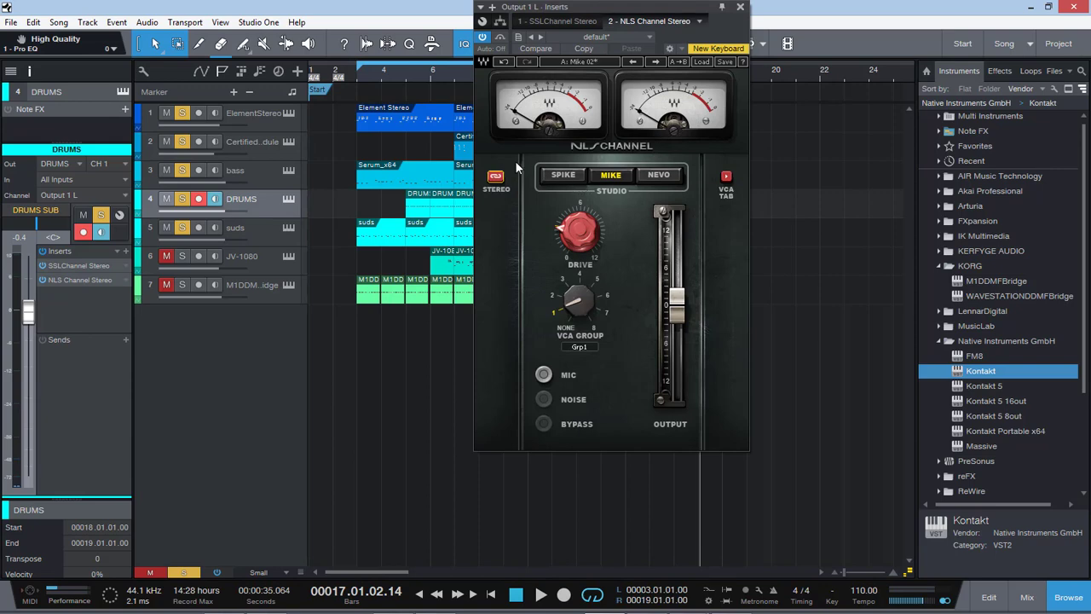
click(425, 67)
key(space)
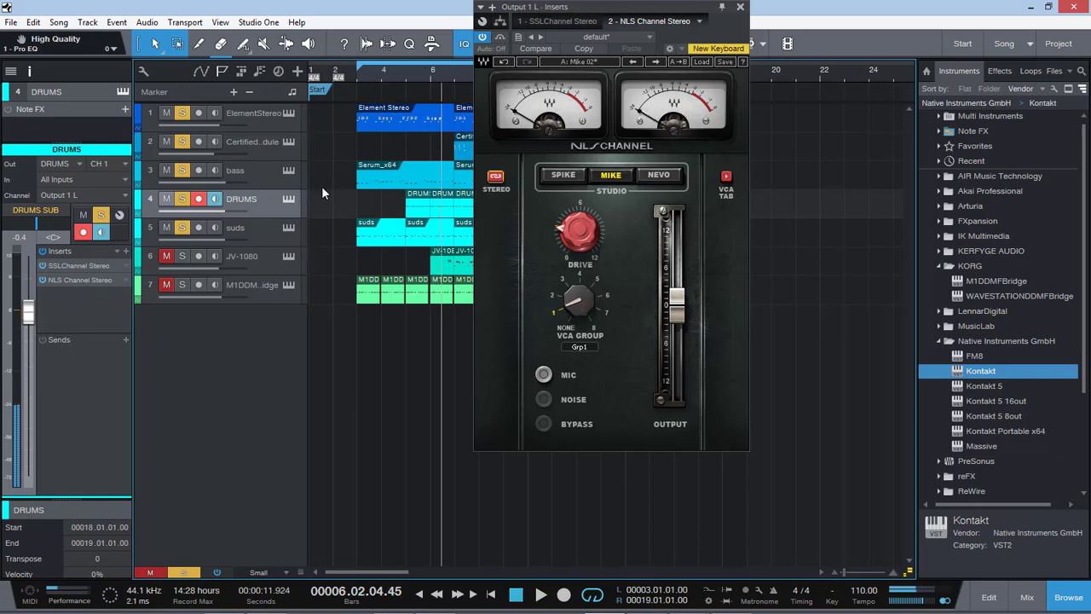
- Inspect the JV-1080 track's NLS Channel drive setting and the filter and HF settings of its SSLChannel Stereo insert
click(272, 259)
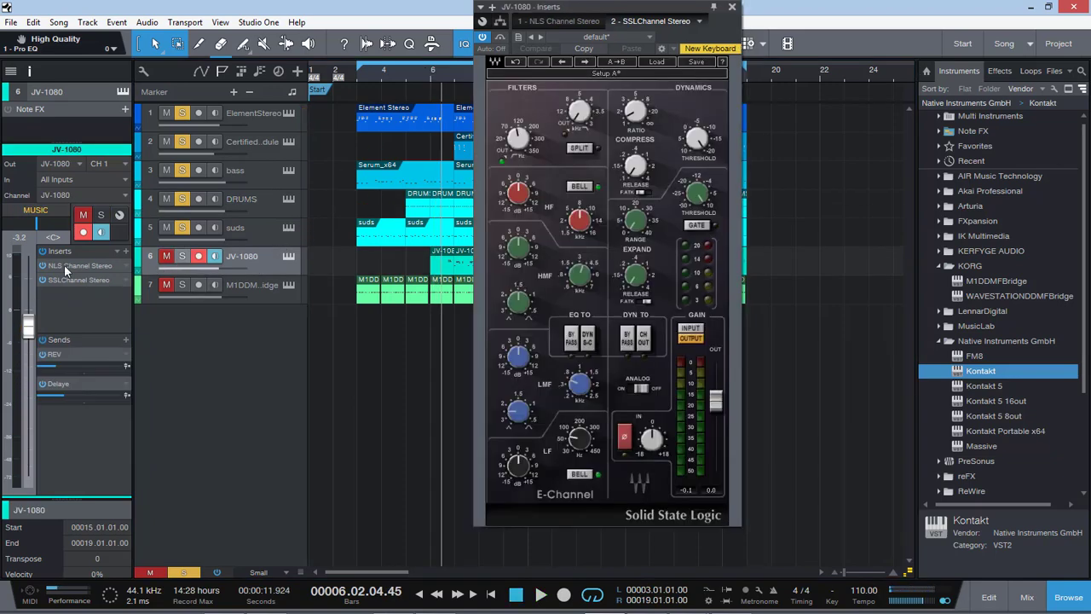
click(64, 266)
click(586, 244)
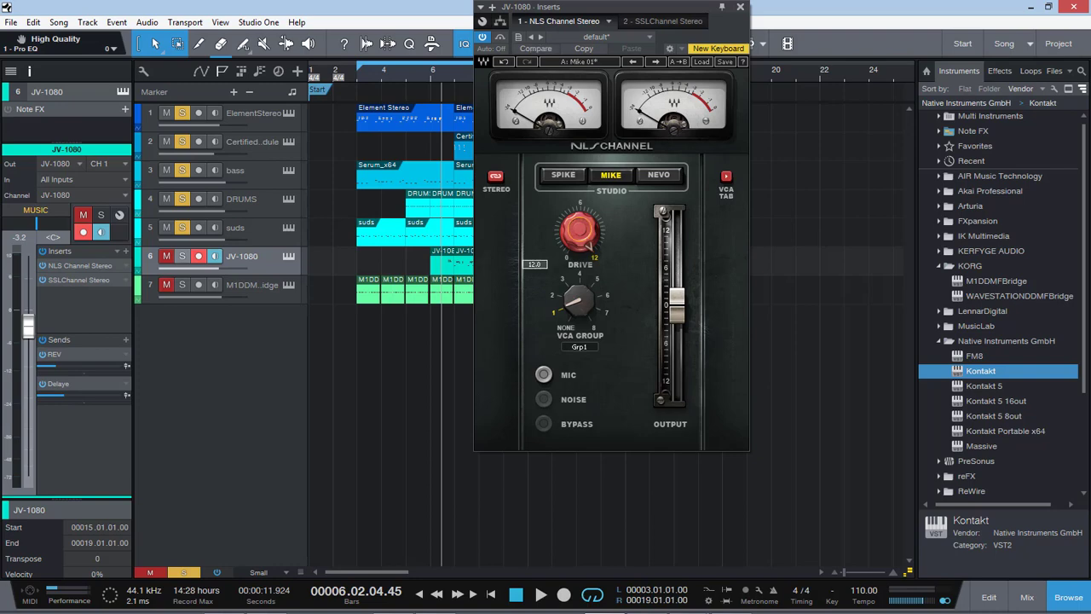
click(95, 280)
mouse_move(520, 149)
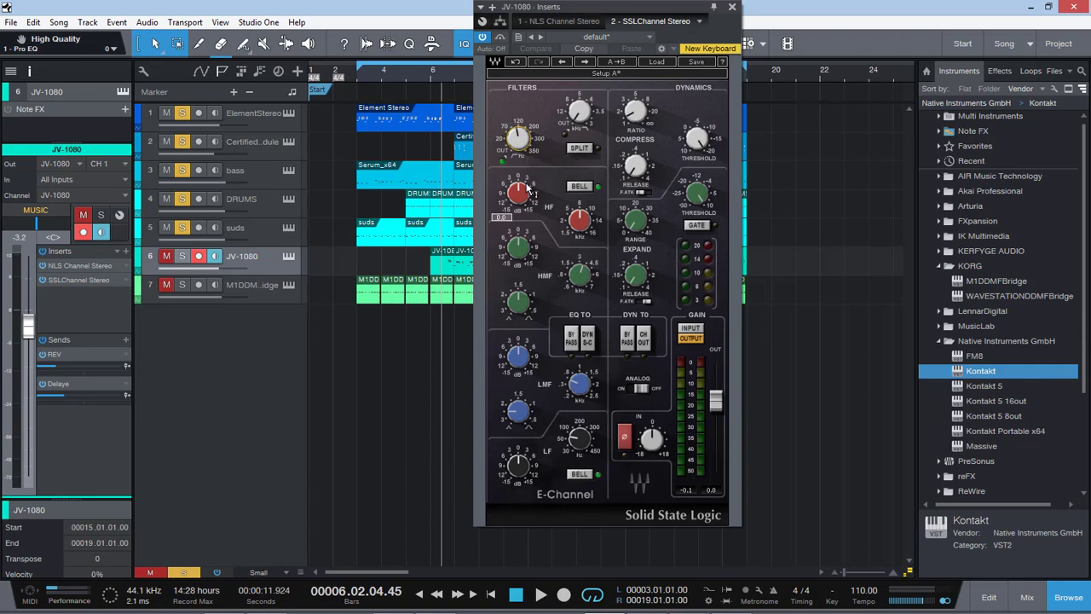
- Play from about bar 6, add JV-1080 to the soloed tracks, and close its plug-in window
click(428, 73)
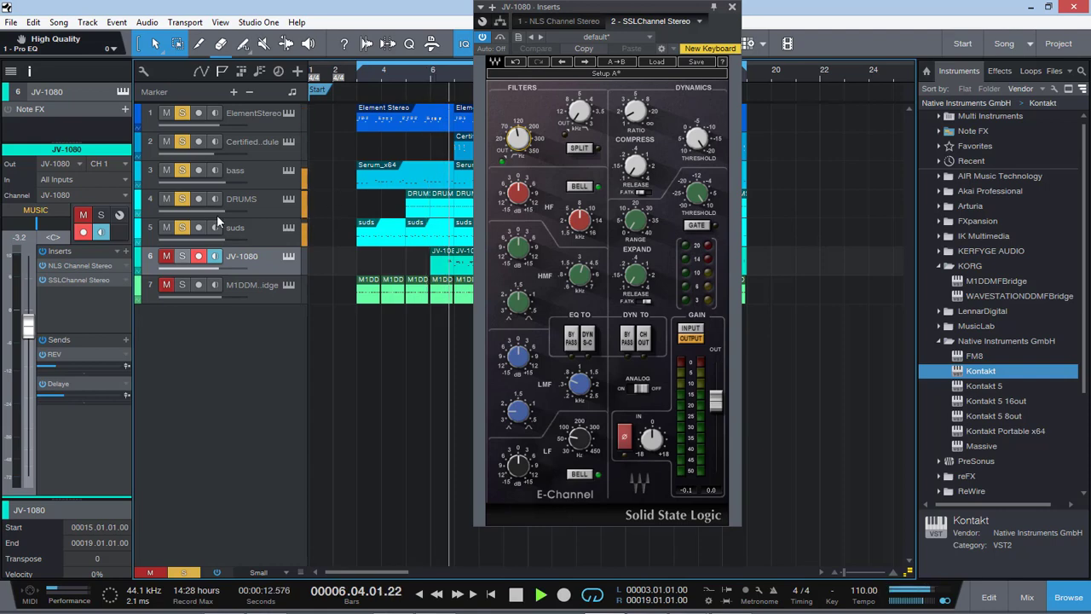
click(168, 256)
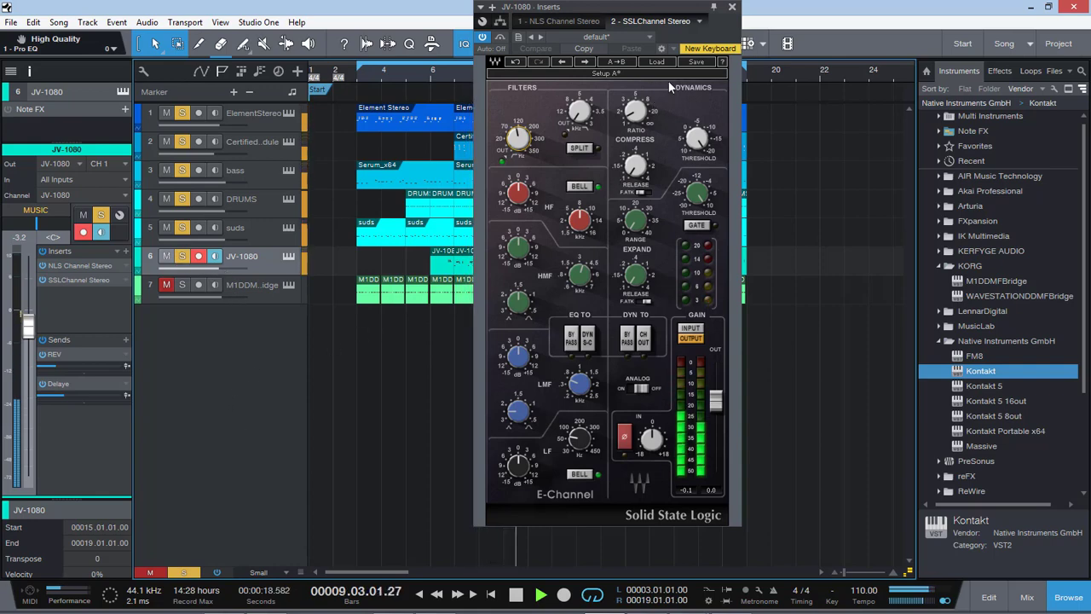
click(731, 8)
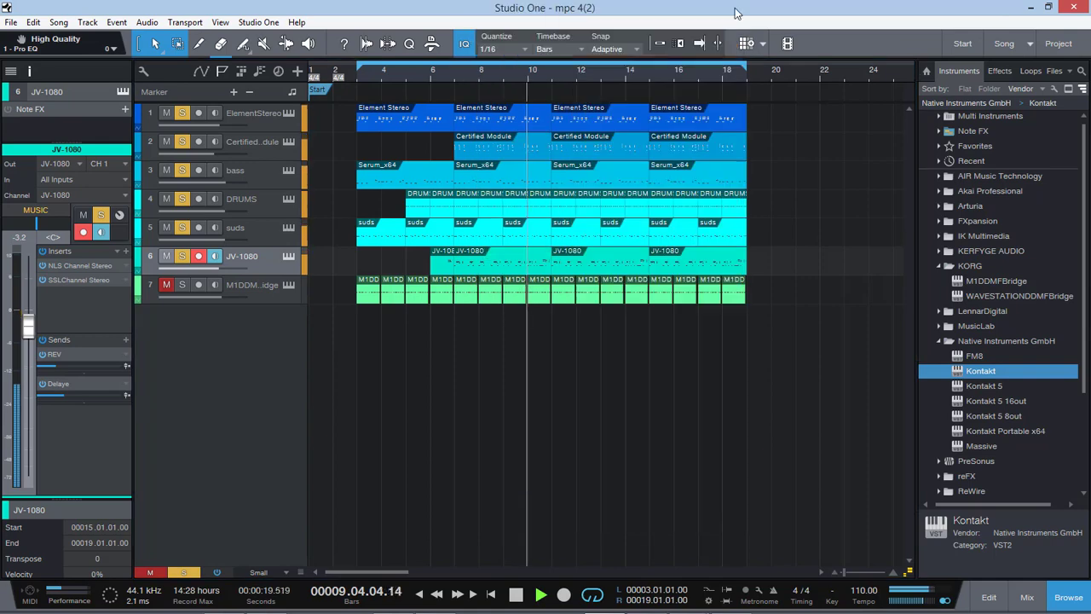
- Clear all track solos and raise the M1DDMFBridge track's volume to -1.5 dB during playback
click(175, 573)
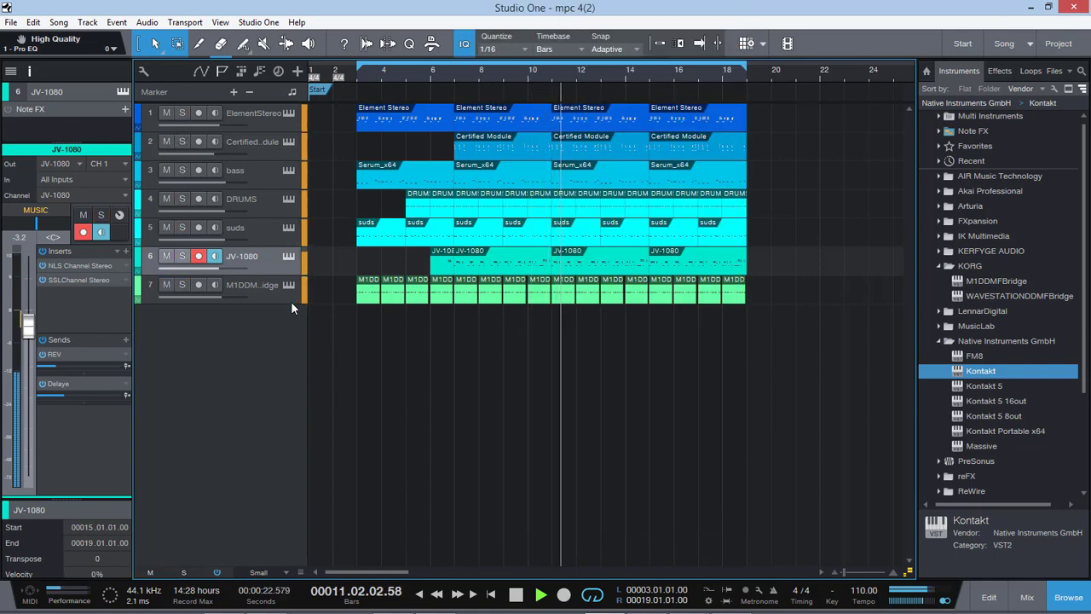
click(242, 288)
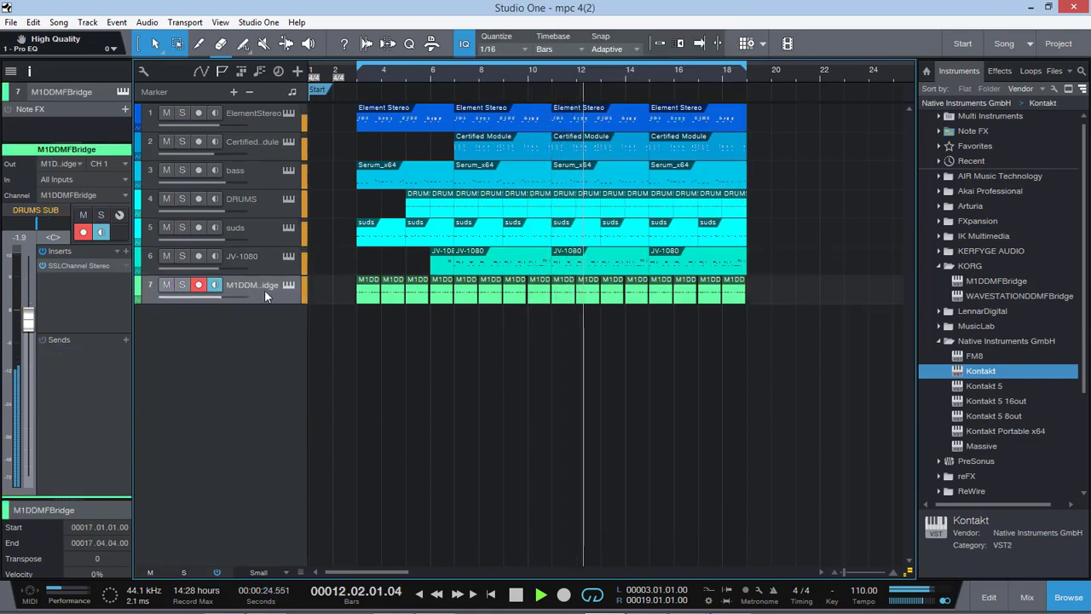
drag(26, 327, 26, 325)
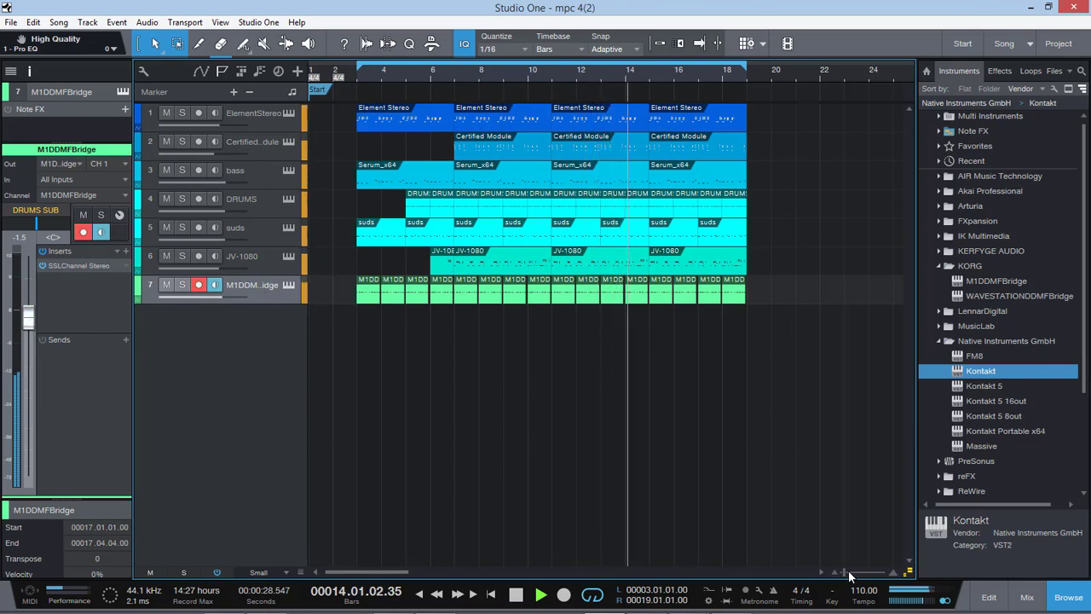
- Open the mix console full size and bring the DRUMS, MUSIC, VOCALS and MIXBUS bus channels into view
drag(870, 572, 841, 577)
click(1027, 596)
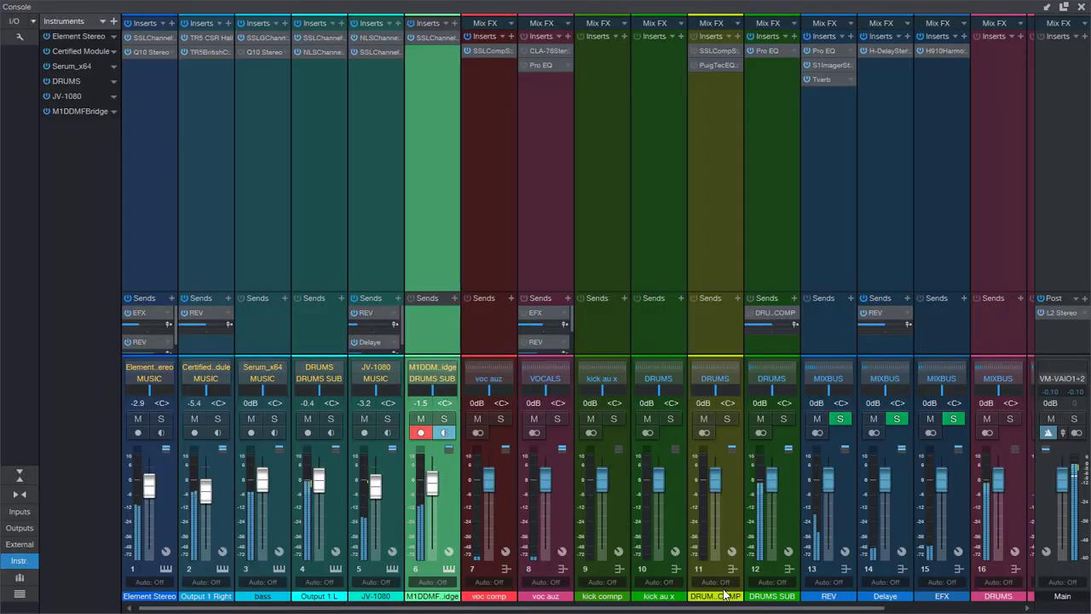
drag(734, 607, 878, 607)
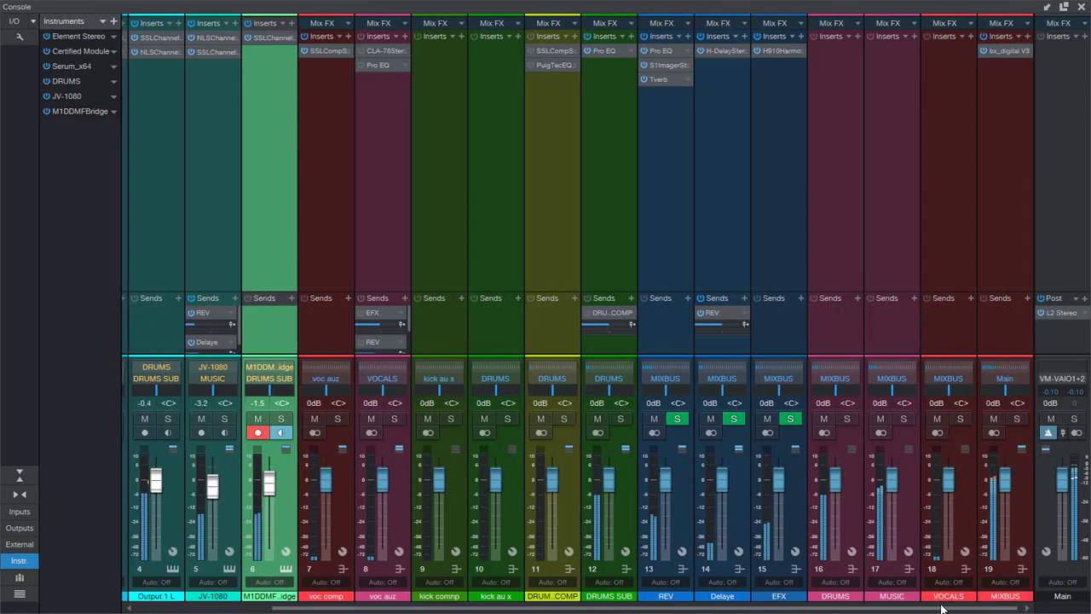
- Inspect the MIXBUS channel's bx_digital V3 insert, then close it and the console to return to the arrangement
click(1008, 49)
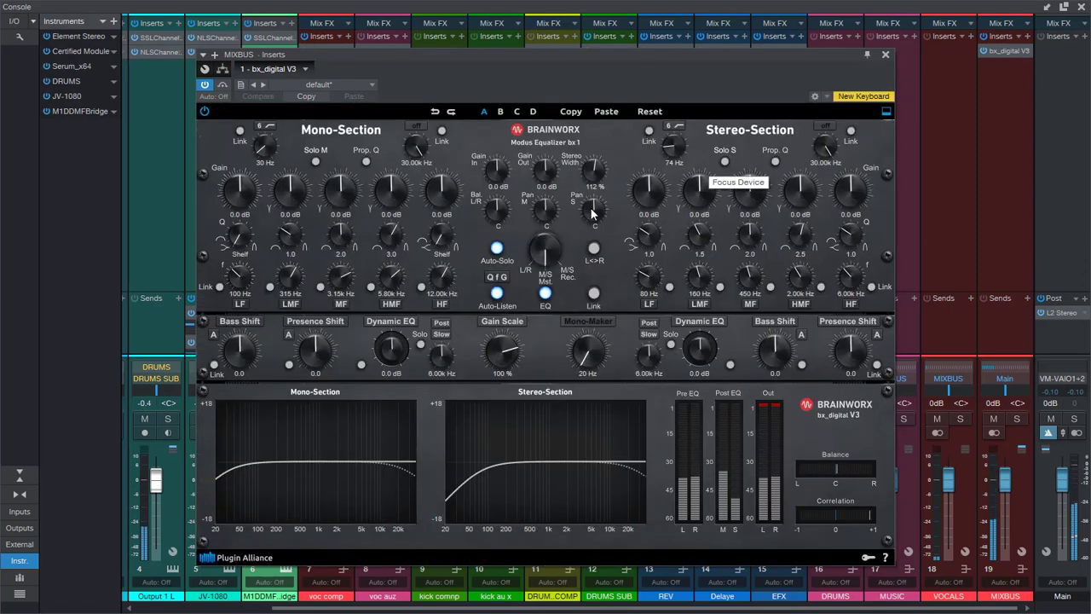
click(885, 54)
click(1082, 7)
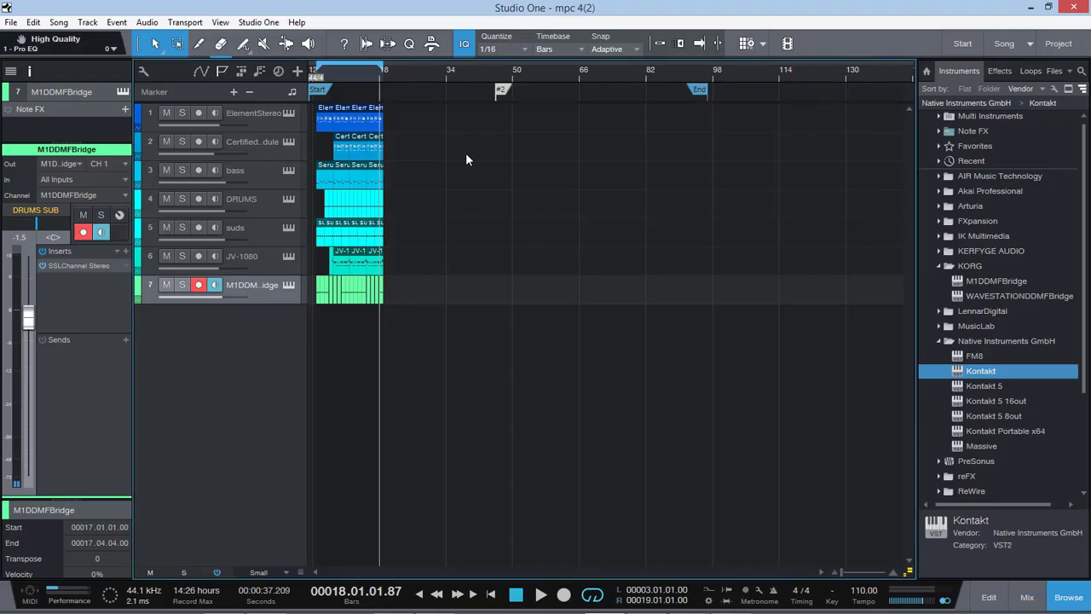
- Play the beat briefly from about bar 5 and stop it
click(327, 76)
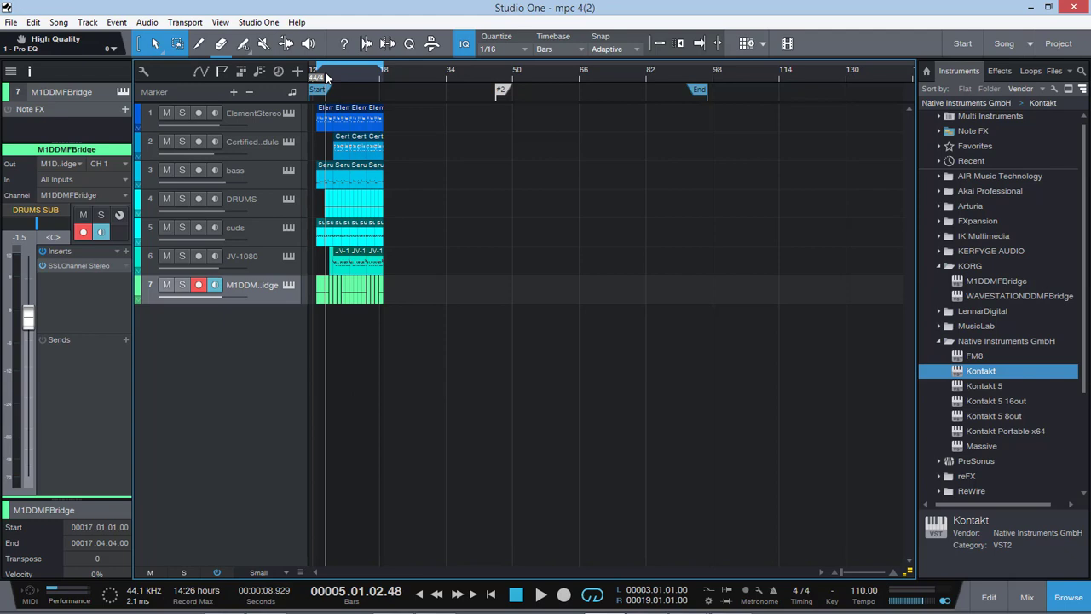
key(space)
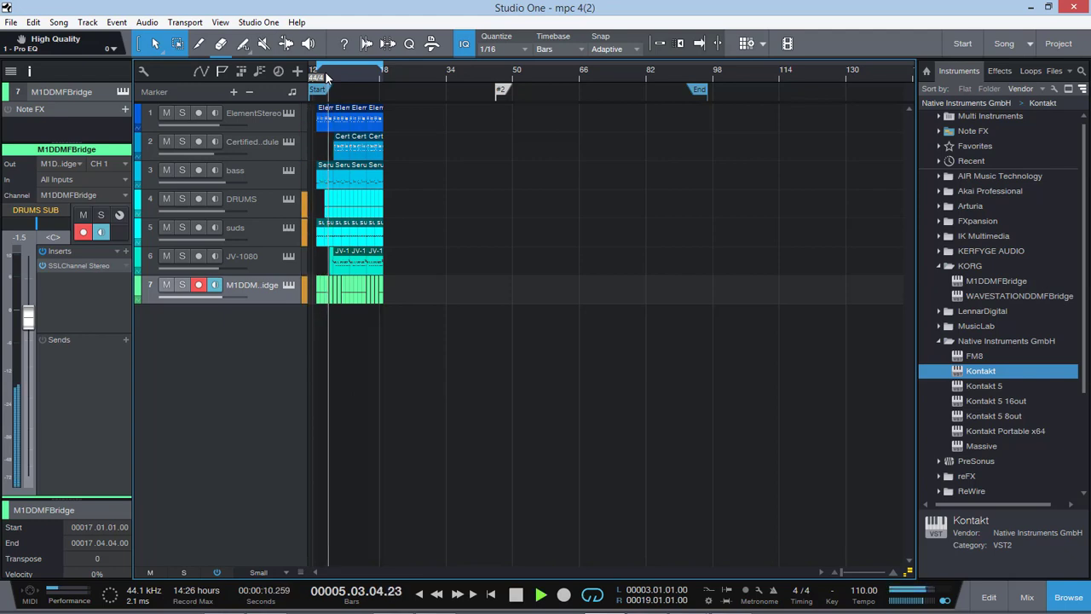
key(space)
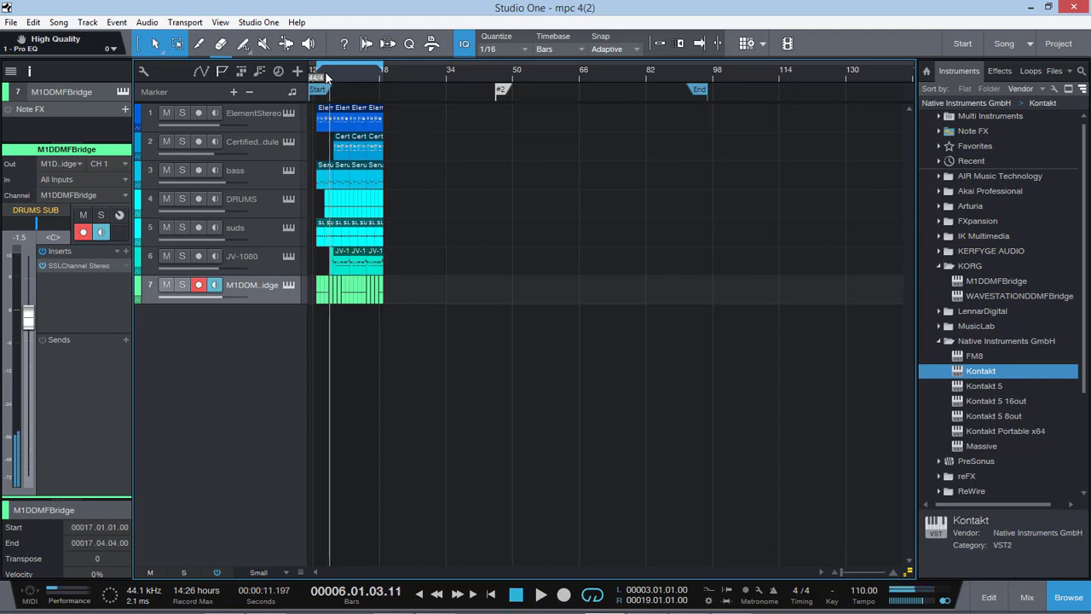
- Inspect the ElementStereo track's SSLChannel Stereo insert and Element instrument, and reset the SSLChannel output meter's peak reading
click(268, 119)
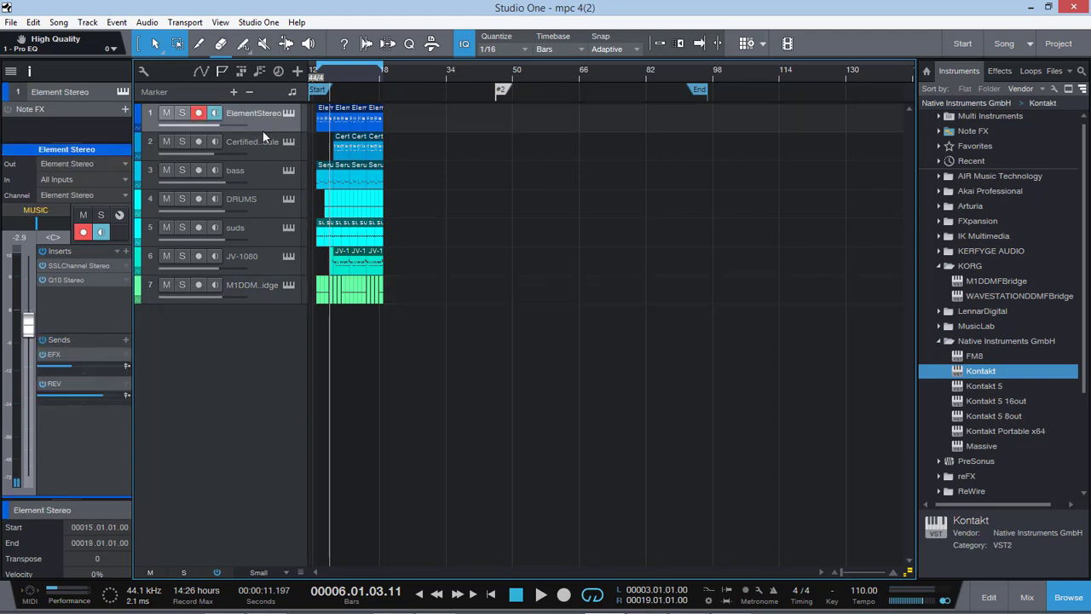
click(67, 267)
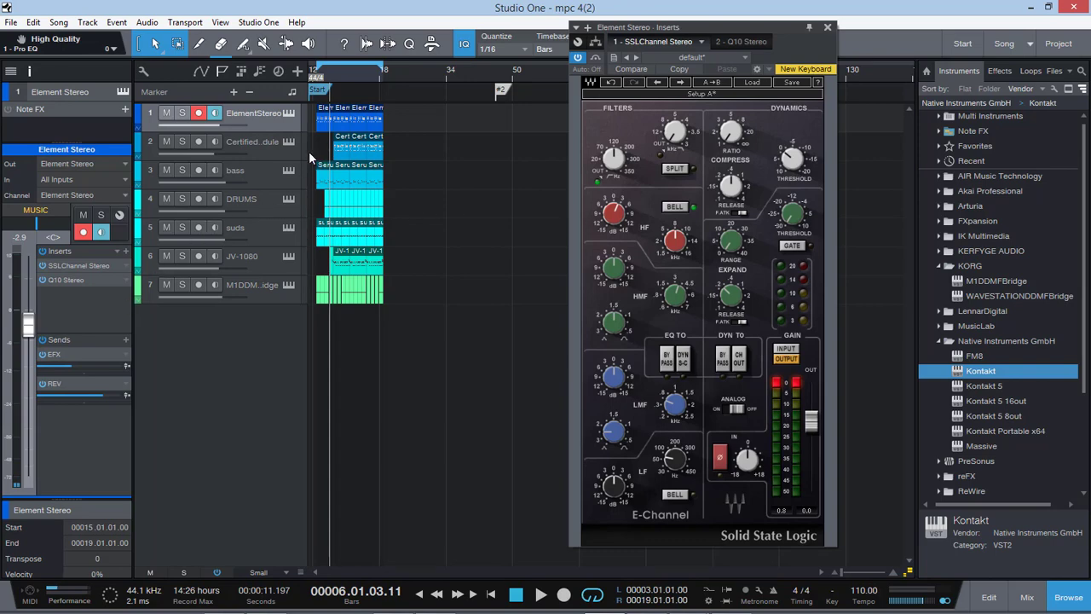
click(288, 115)
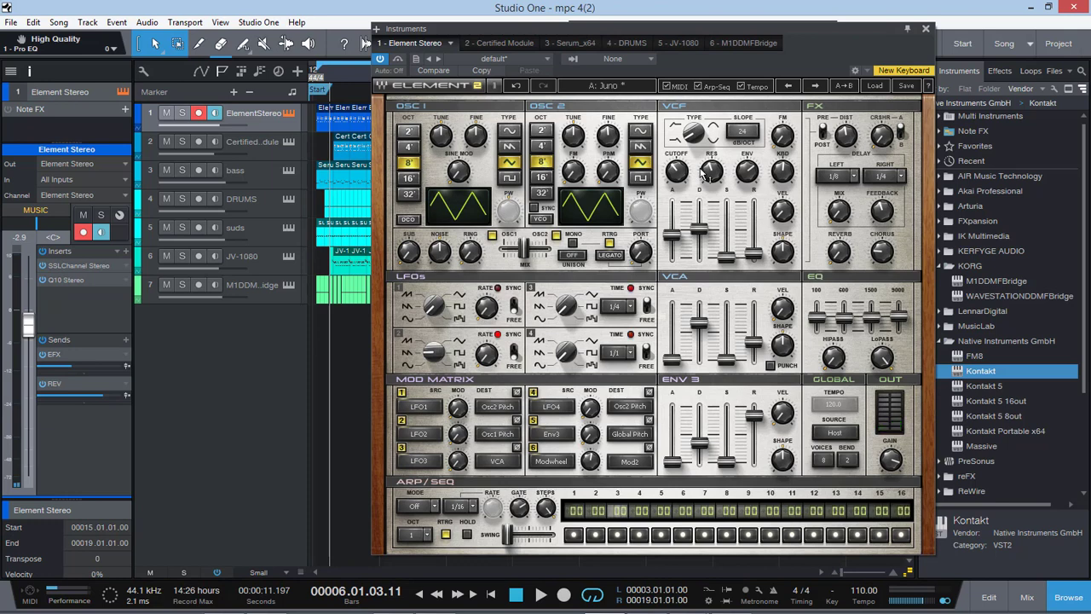
mouse_move(700, 173)
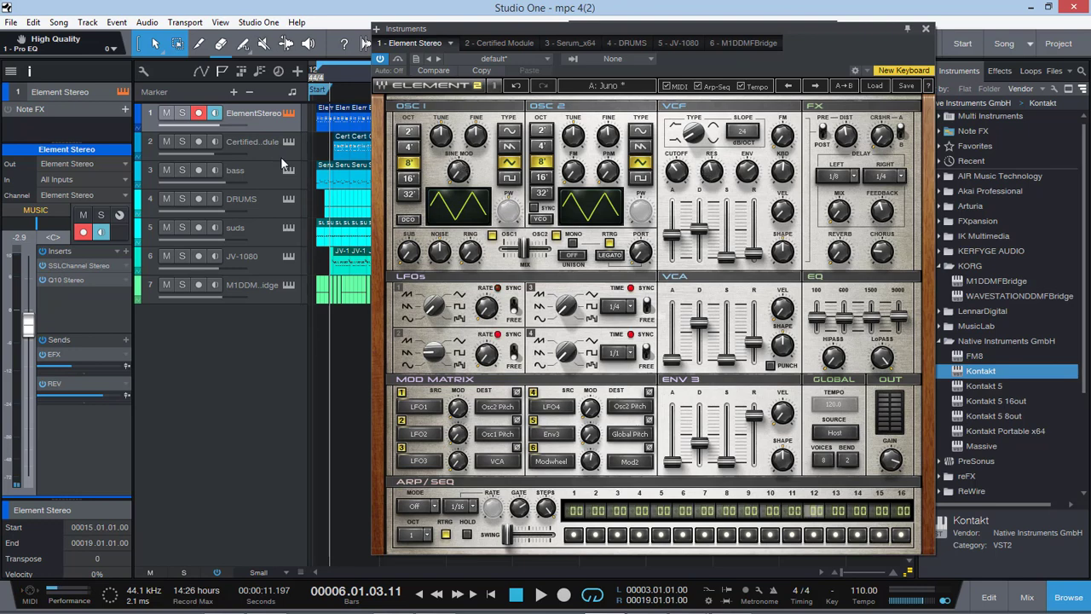
click(926, 28)
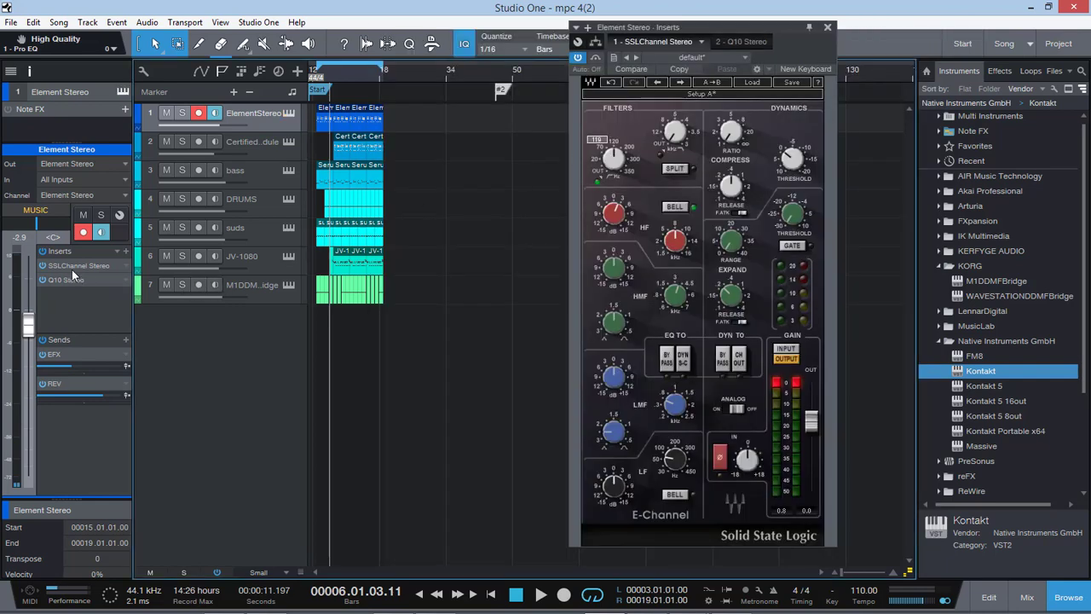
click(795, 384)
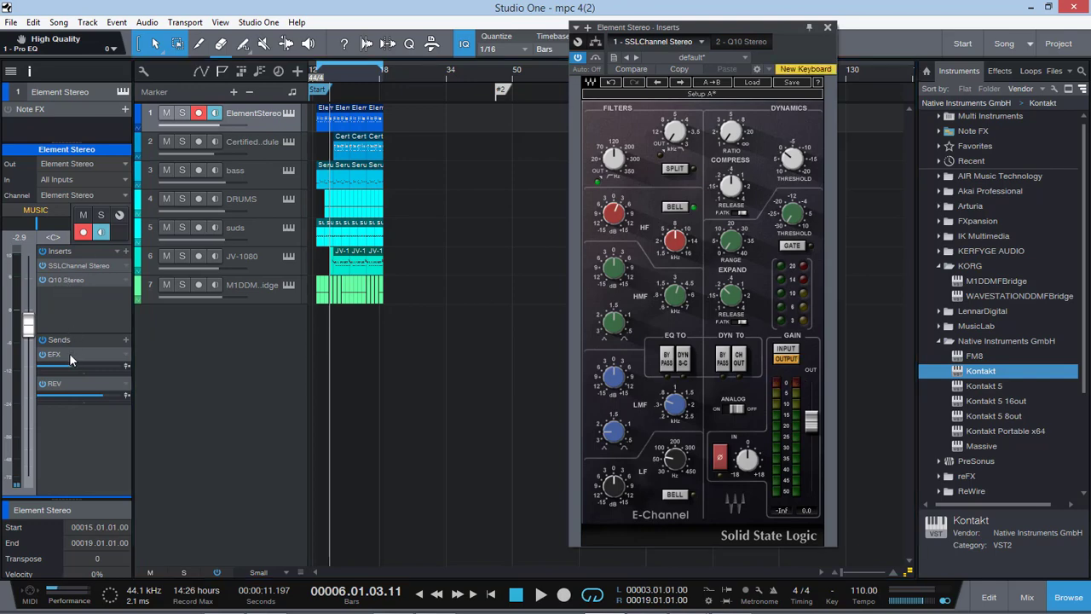
- Inspect the REV bus's Pro EQ and Tverb settings from the Element Stereo channel's send, then close the plug-in window
click(81, 384)
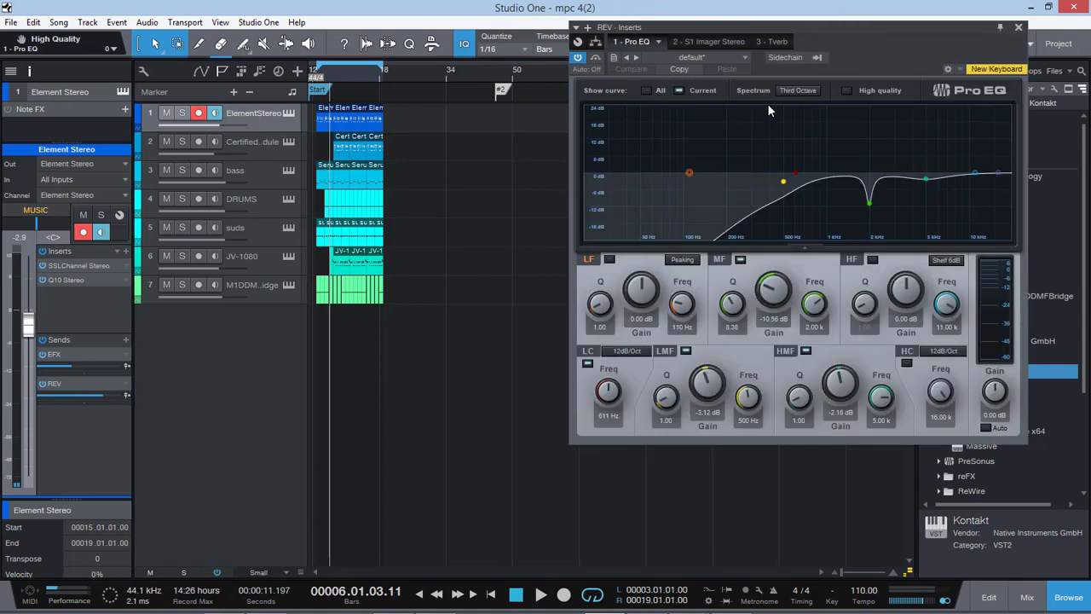
click(774, 41)
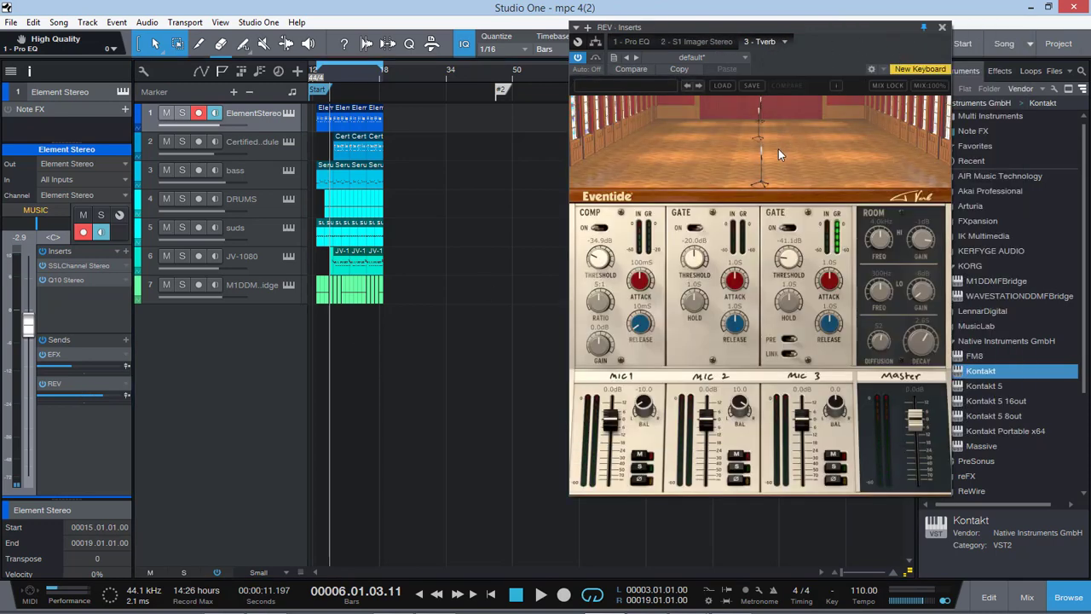
click(942, 28)
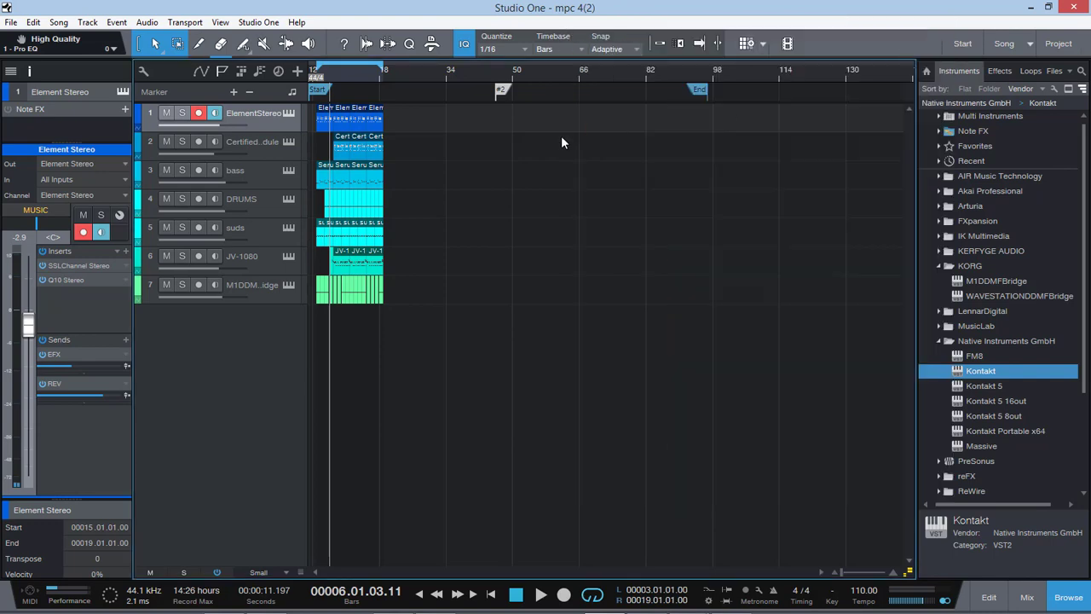
- Inspect the Certified Module track's TR5 British Channel insert and close its window
click(261, 146)
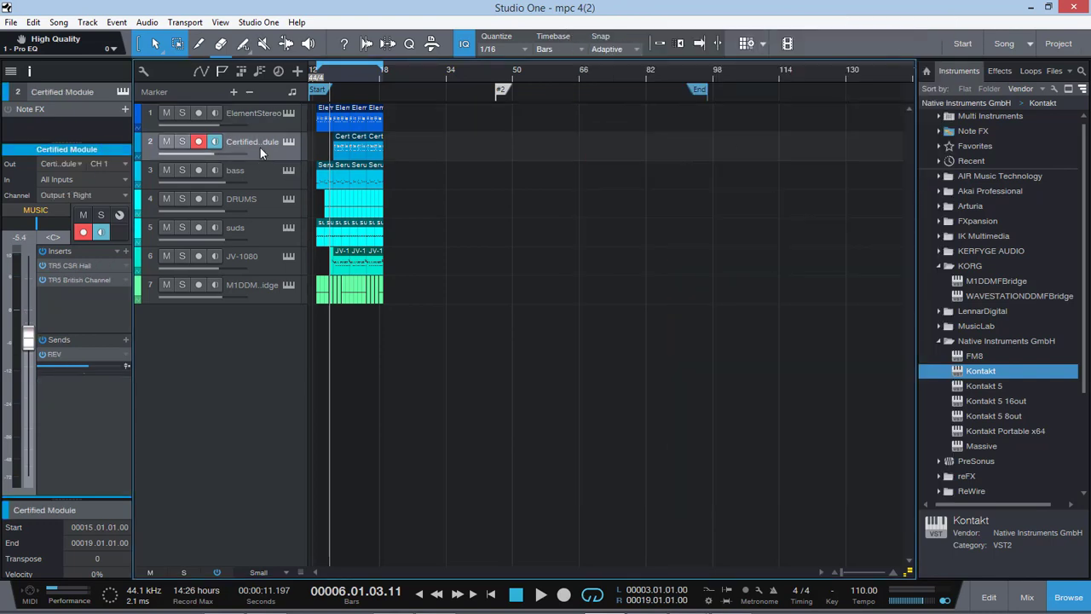
click(72, 280)
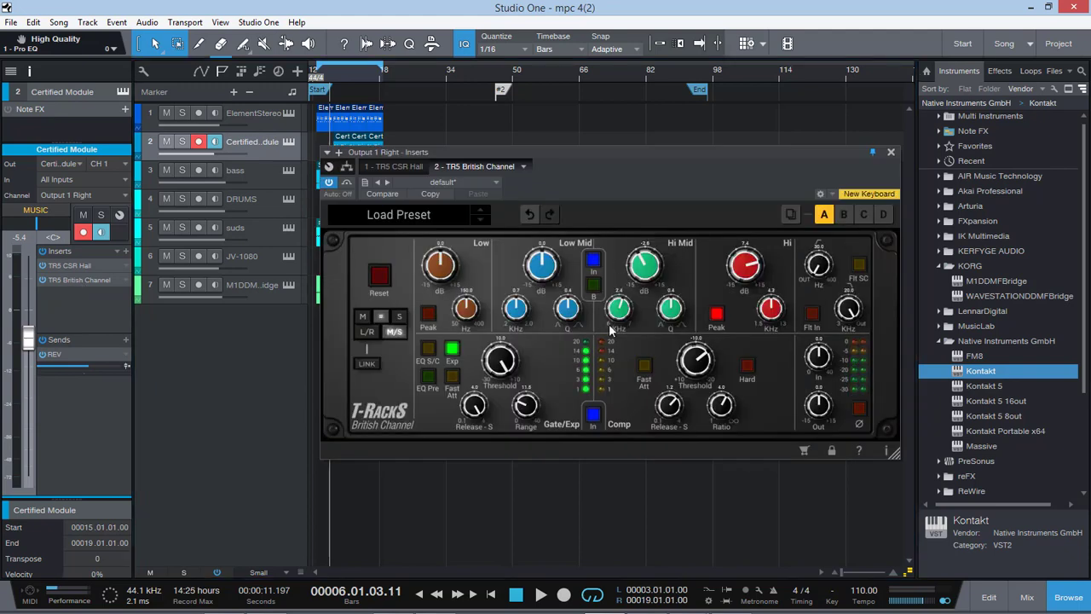
click(891, 152)
- View the inserts and sends of the suds and JV-1080 tracks, and play briefly from about bar 5
click(269, 233)
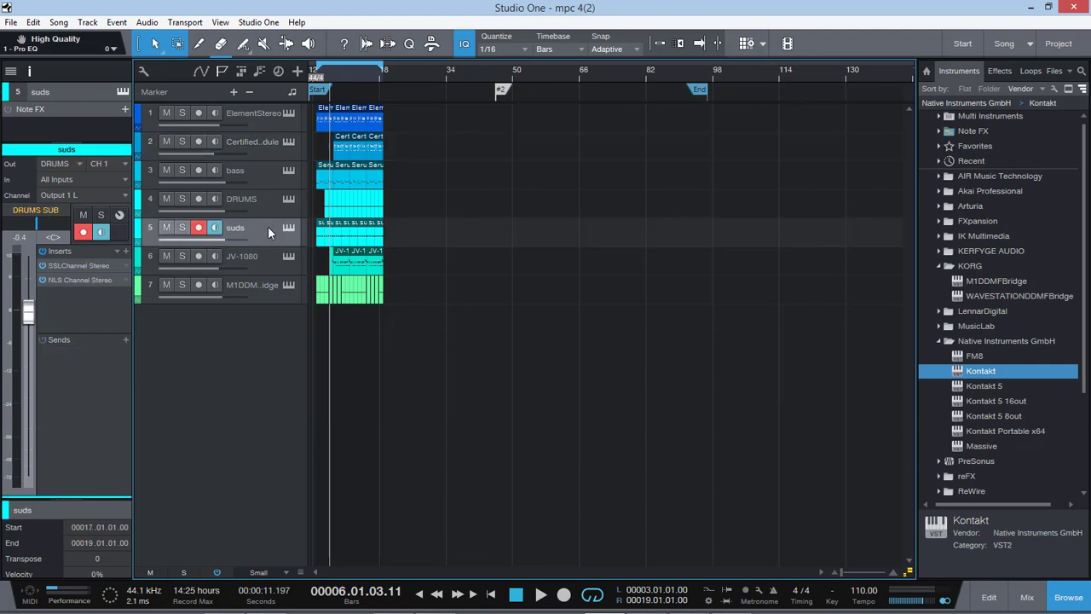
click(267, 264)
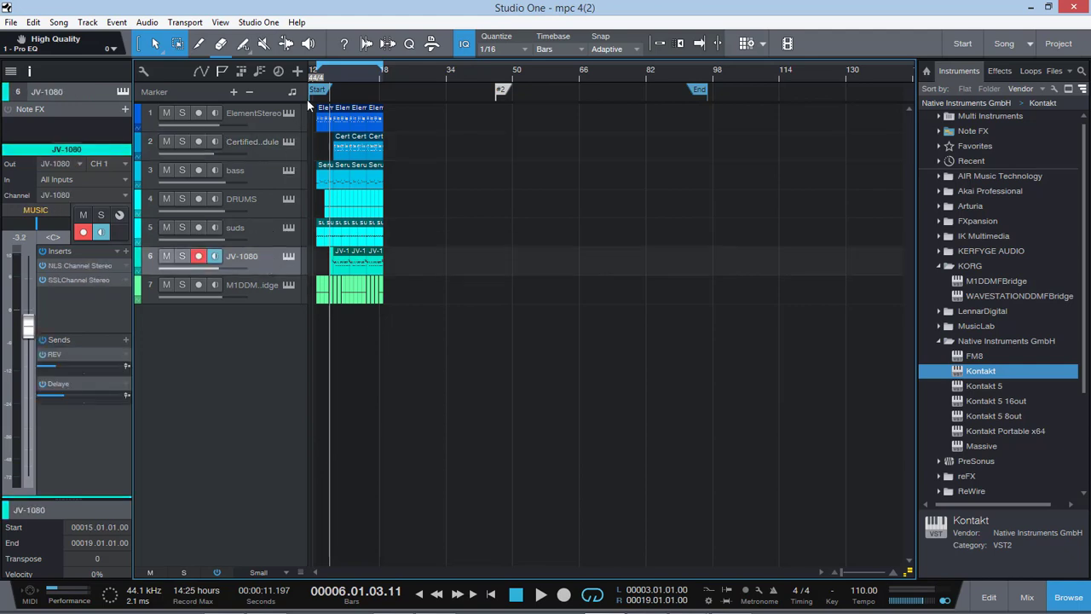
click(325, 68)
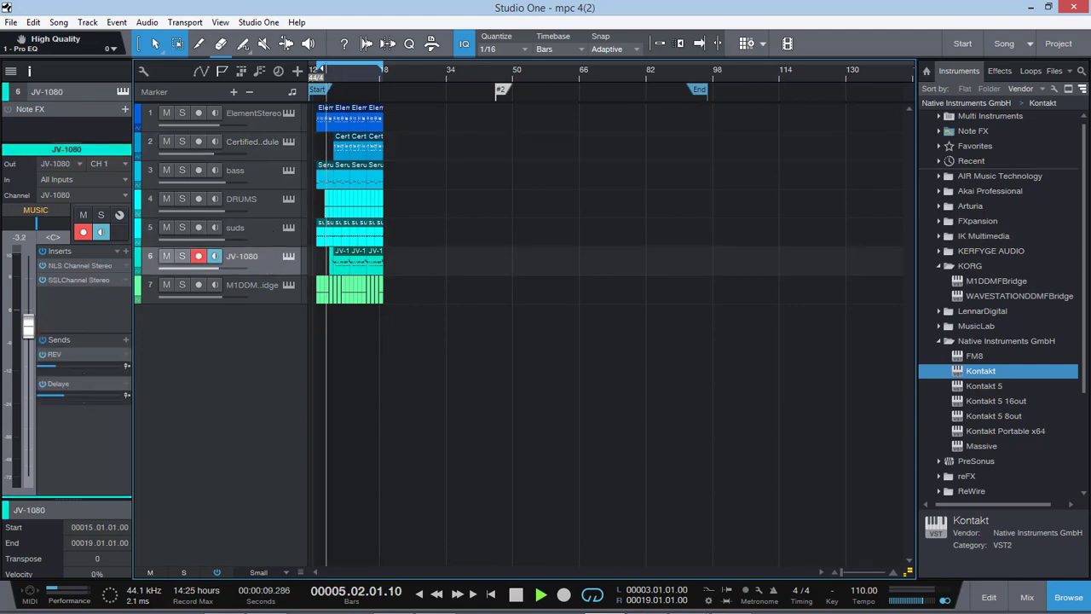
key(space)
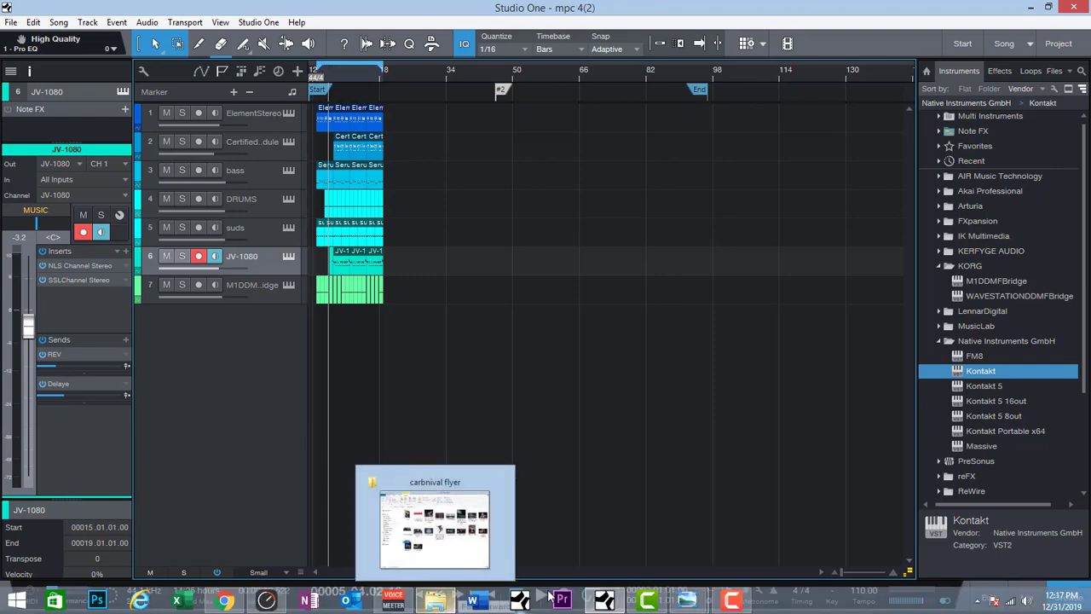
- Switch to Chrome and show the Uploads row of the pristine productions YouTube channel
click(223, 602)
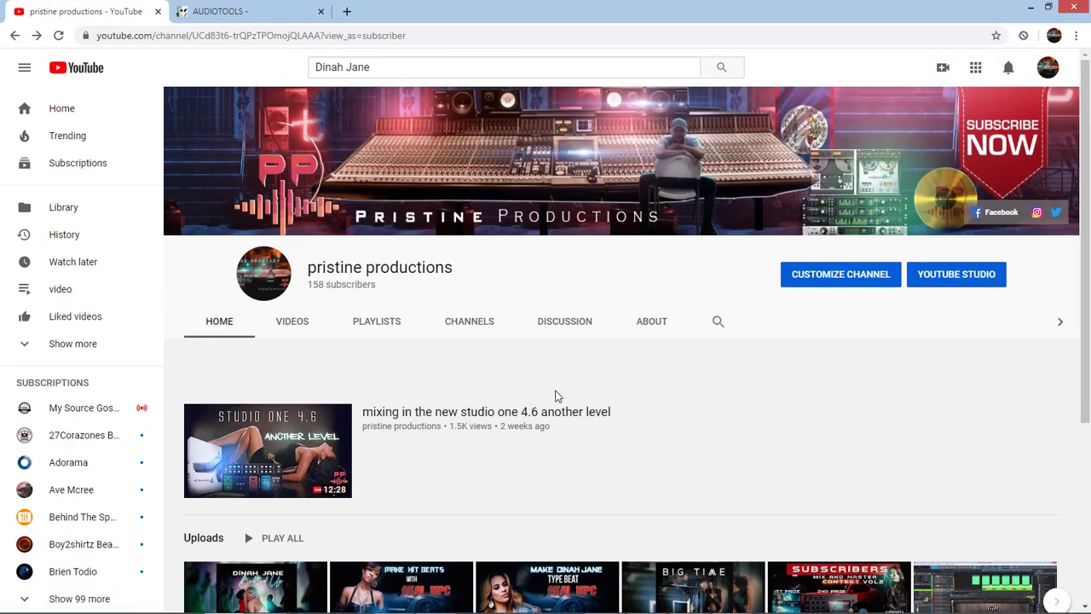
scroll(724, 568, down, 3)
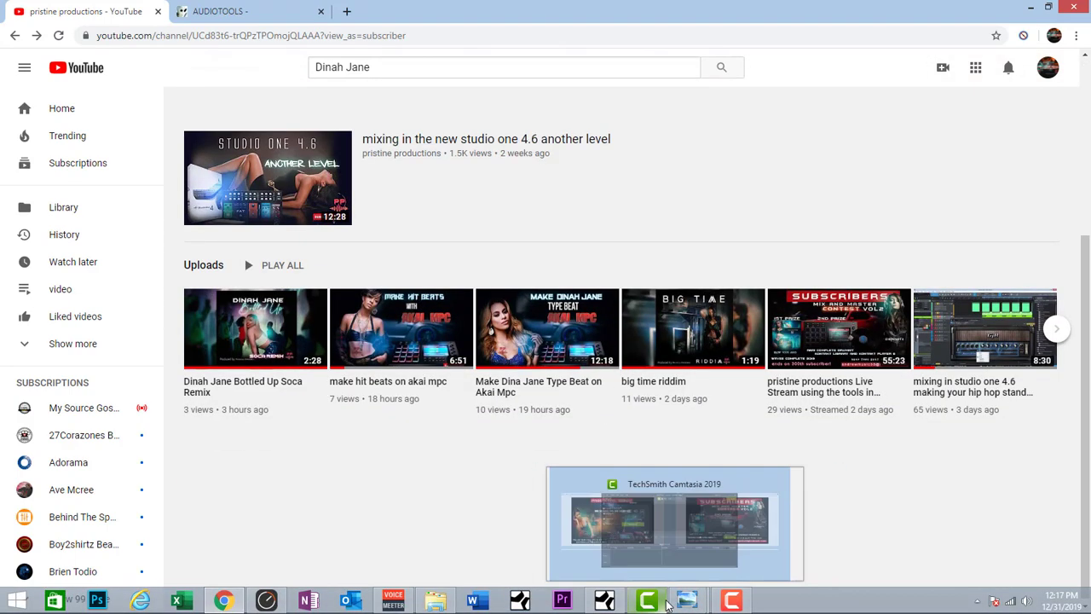
- Switch to Windows Photo Viewer to show the contest flyer contest 2.jpg, followed by the live stream flyer vllage 2.jpg
mouse_move(696, 605)
click(763, 529)
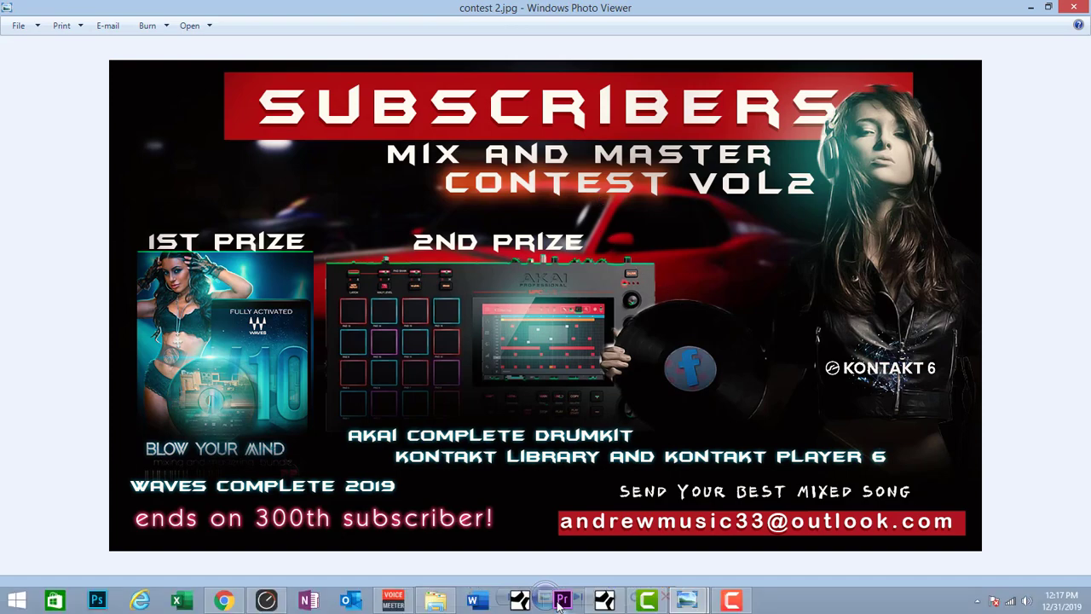
mouse_move(682, 602)
click(610, 522)
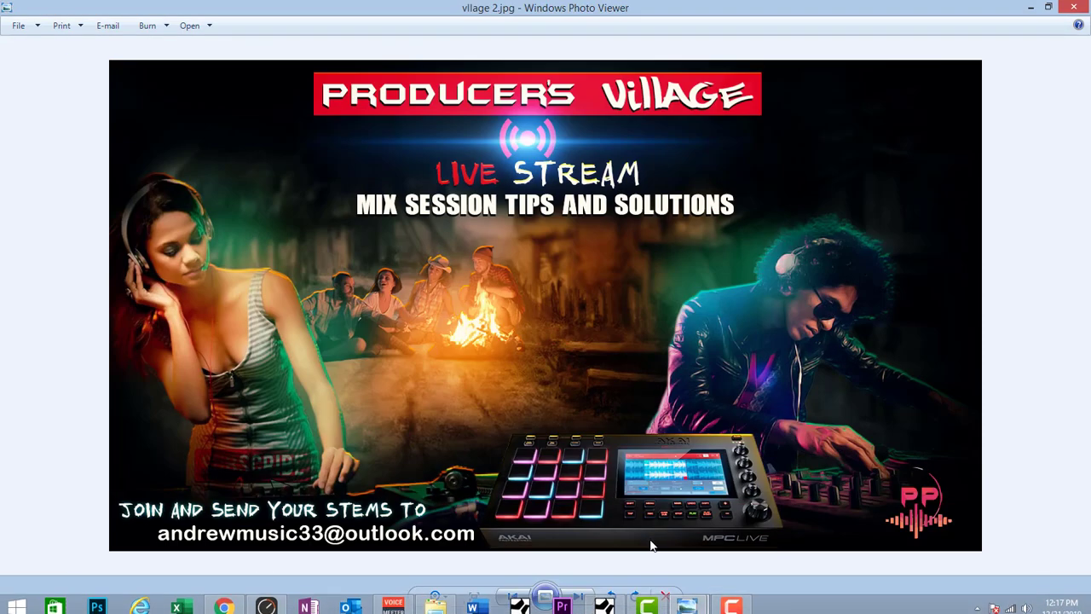